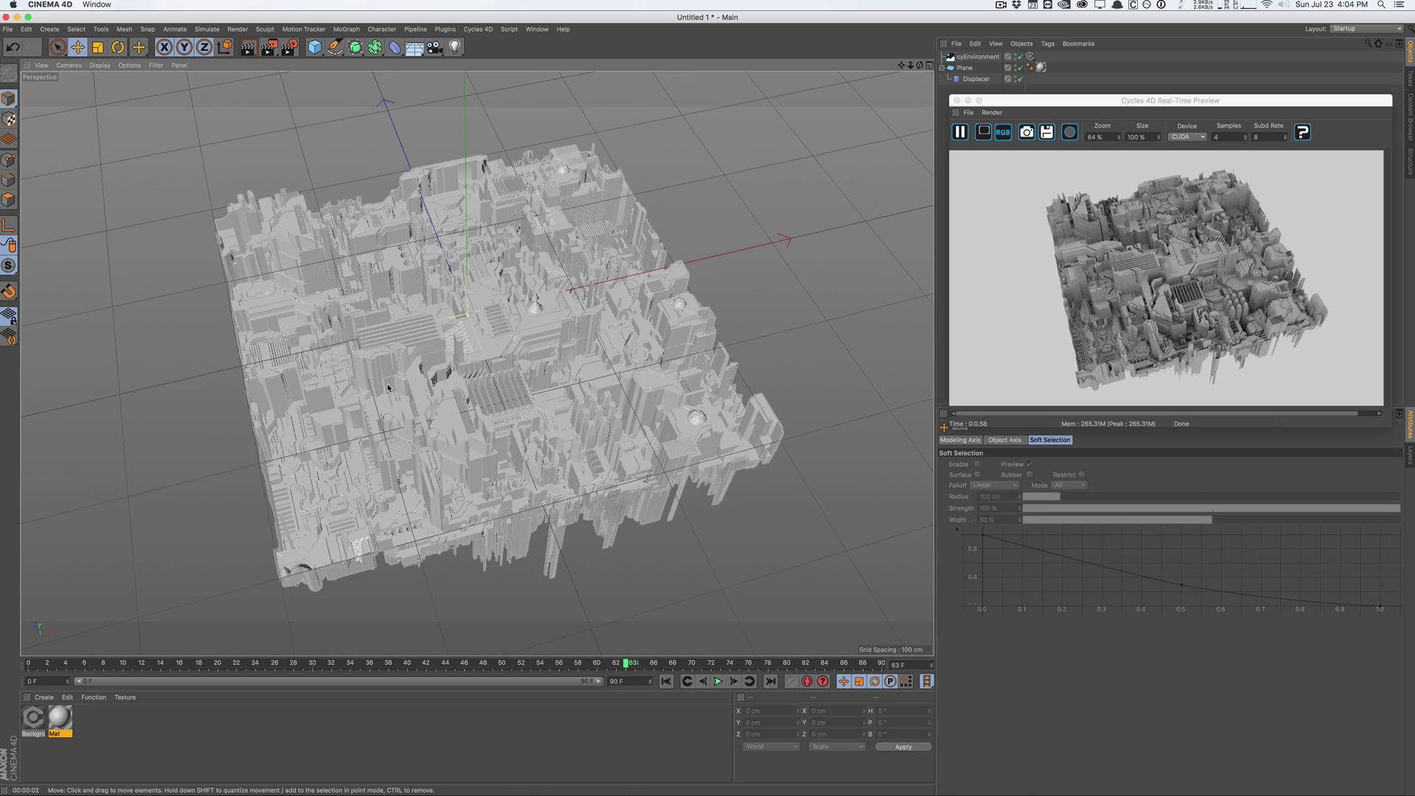
pyautogui.scroll(5, 389, 387)
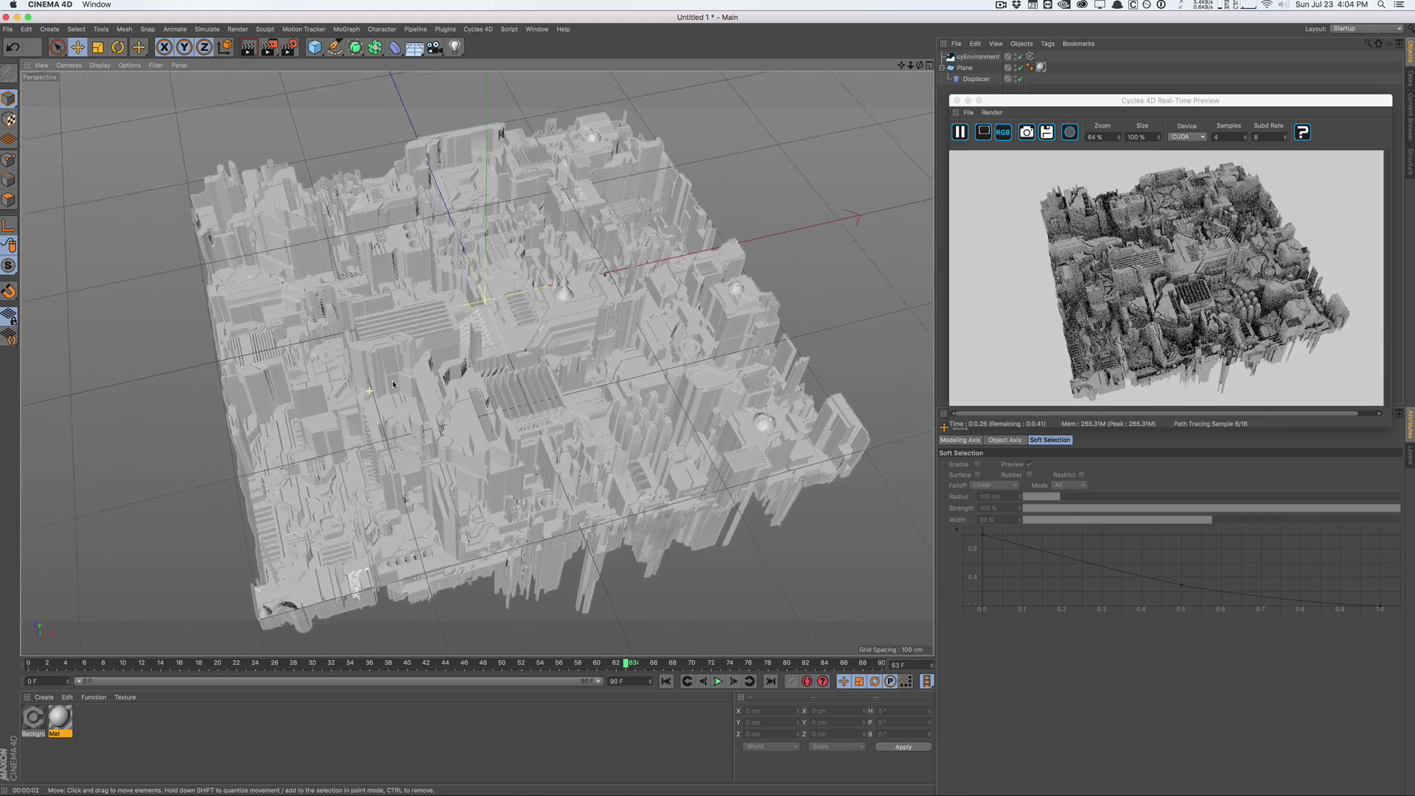
pyautogui.scroll(6, 393, 384)
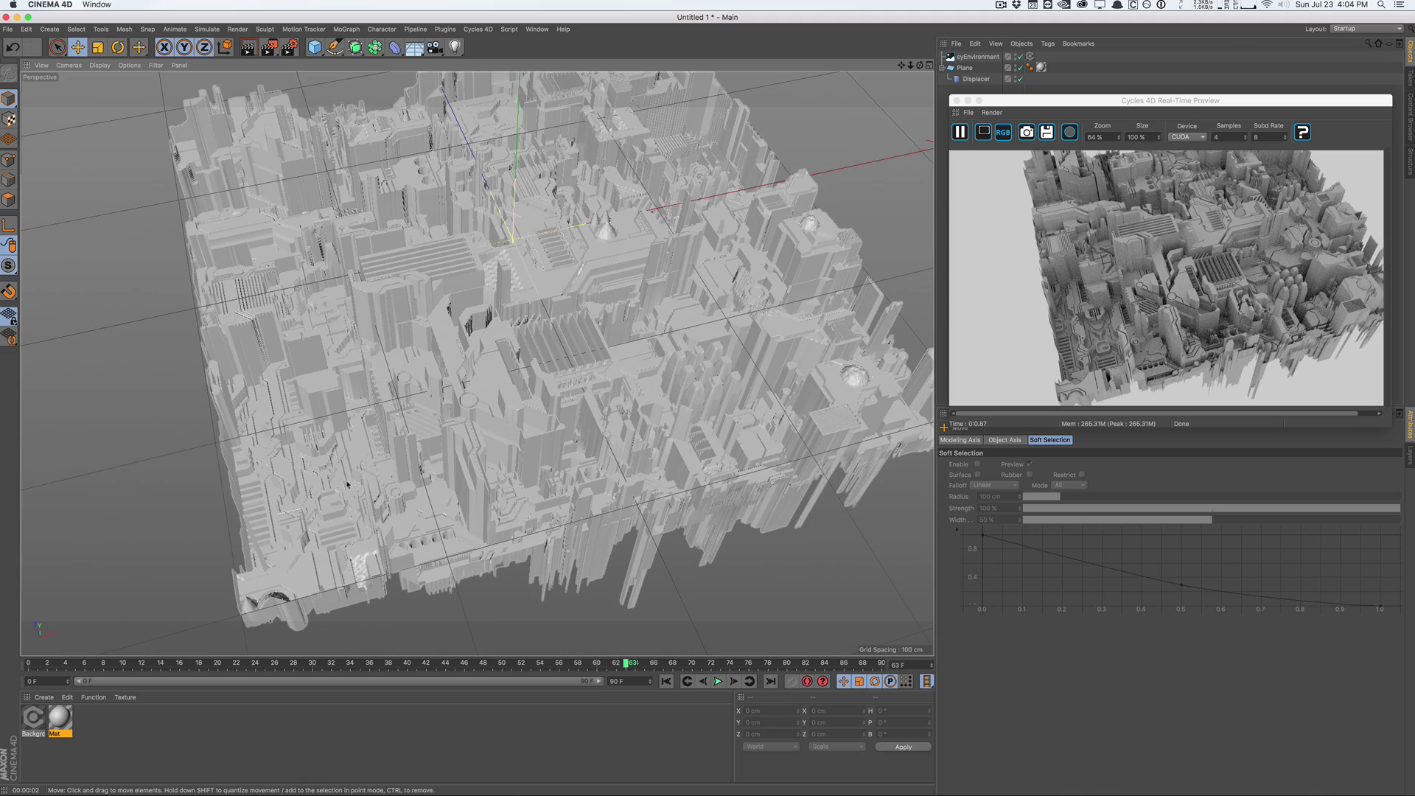
pyautogui.scroll(4, 515, 253)
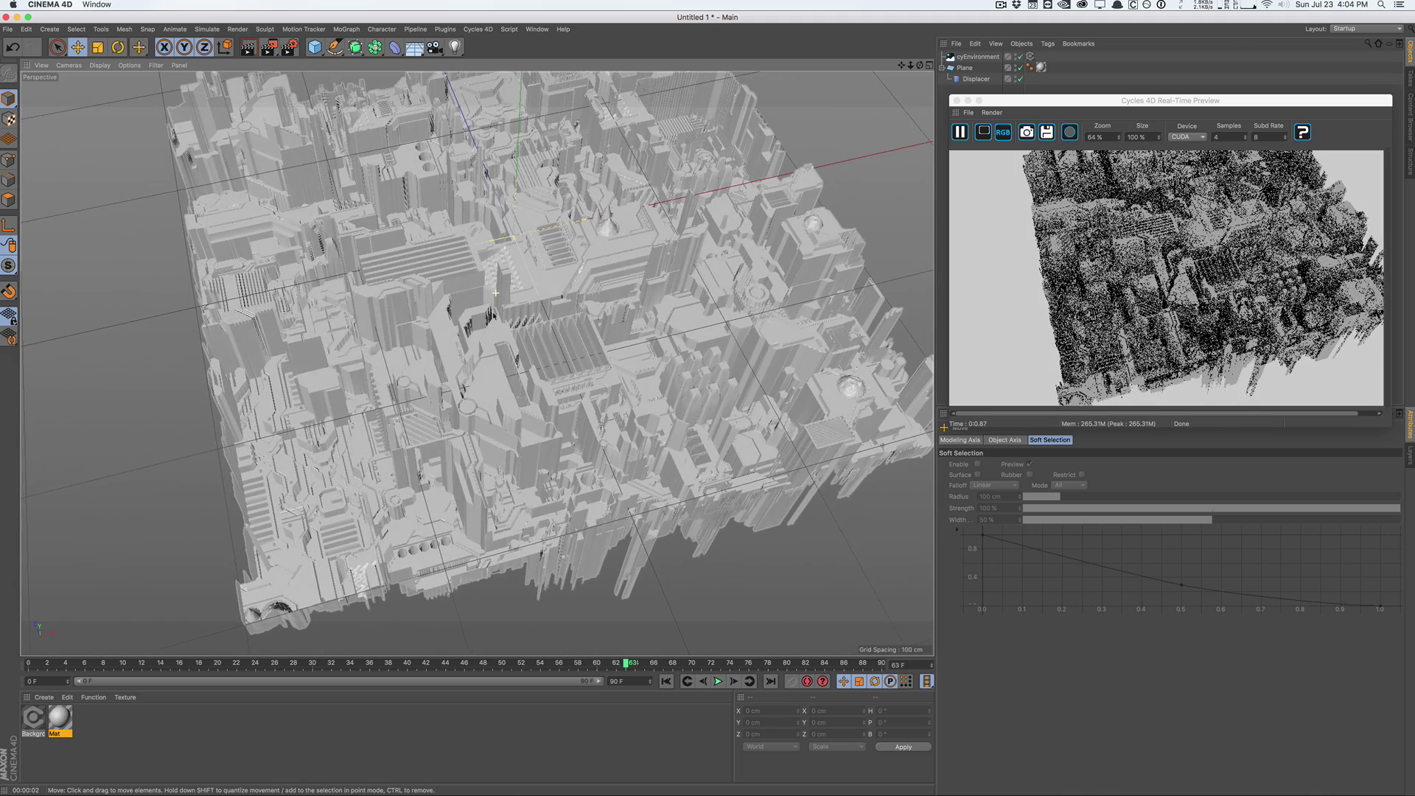
pyautogui.scroll(3, 515, 254)
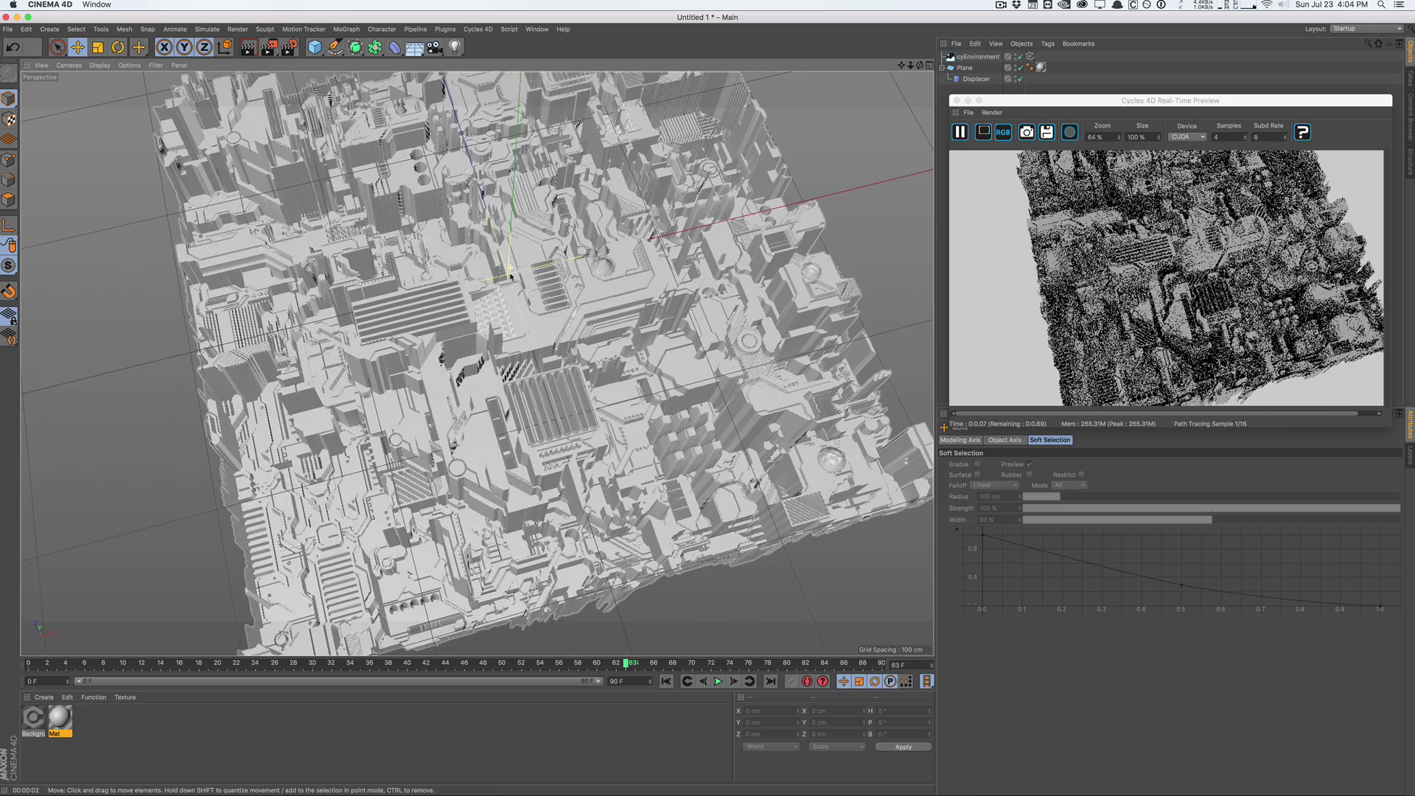
pyautogui.moveTo(502, 187); pyautogui.dragTo(549, 308)
pyautogui.scroll(-5, 520, 308)
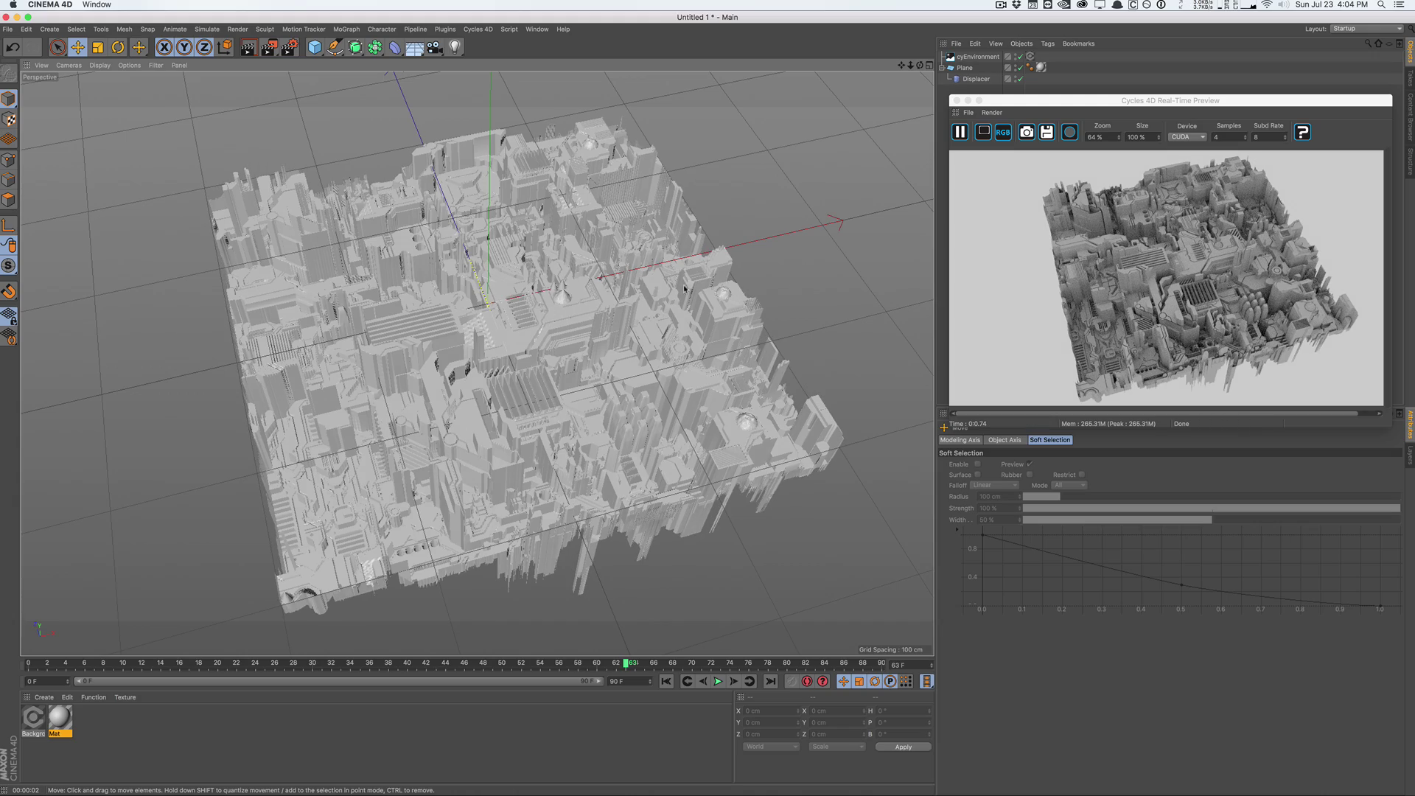
pyautogui.moveTo(780, 288); pyautogui.dragTo(624, 317)
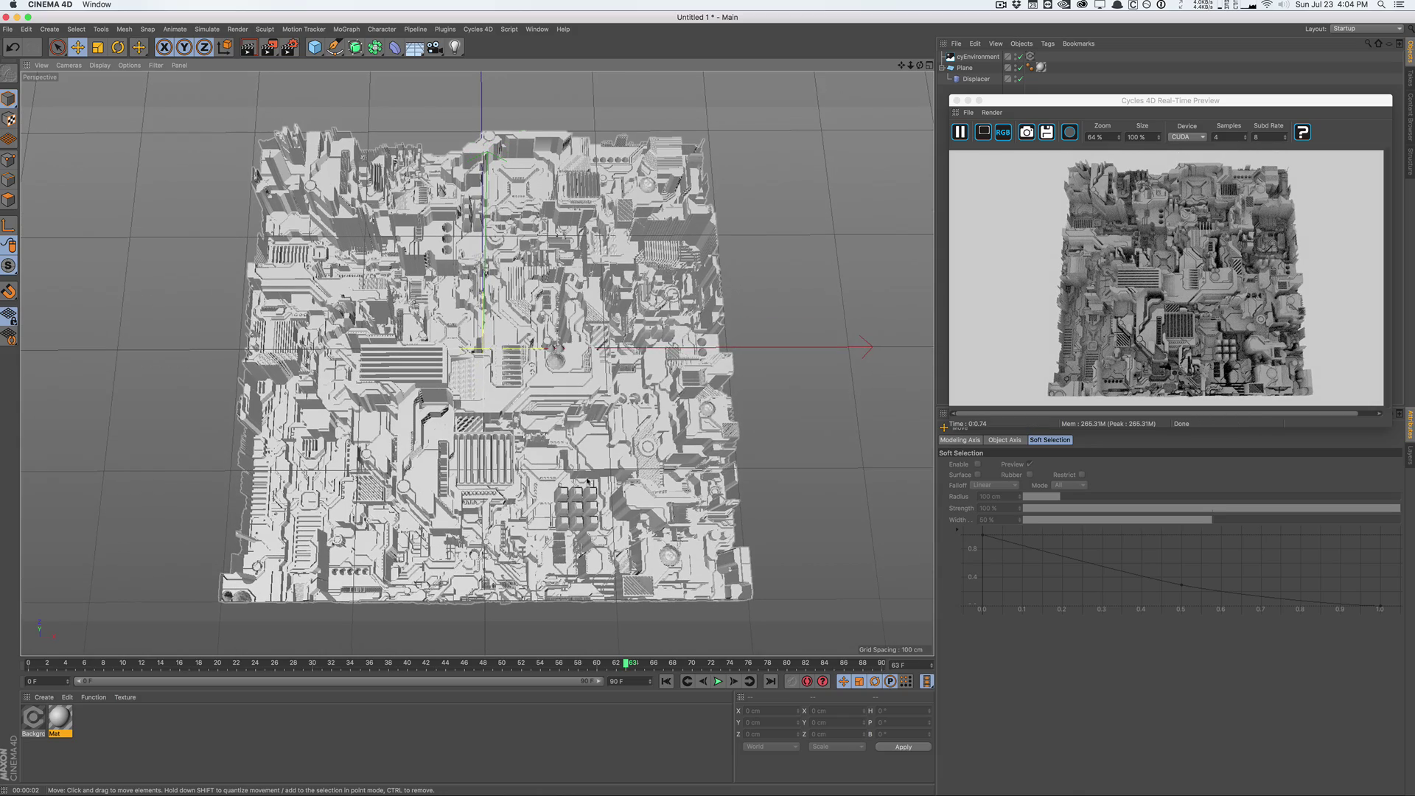
pyautogui.moveTo(498, 363)
pyautogui.mouseDown()
pyautogui.moveTo(501, 415)
pyautogui.moveTo(498, 383)
pyautogui.mouseUp()
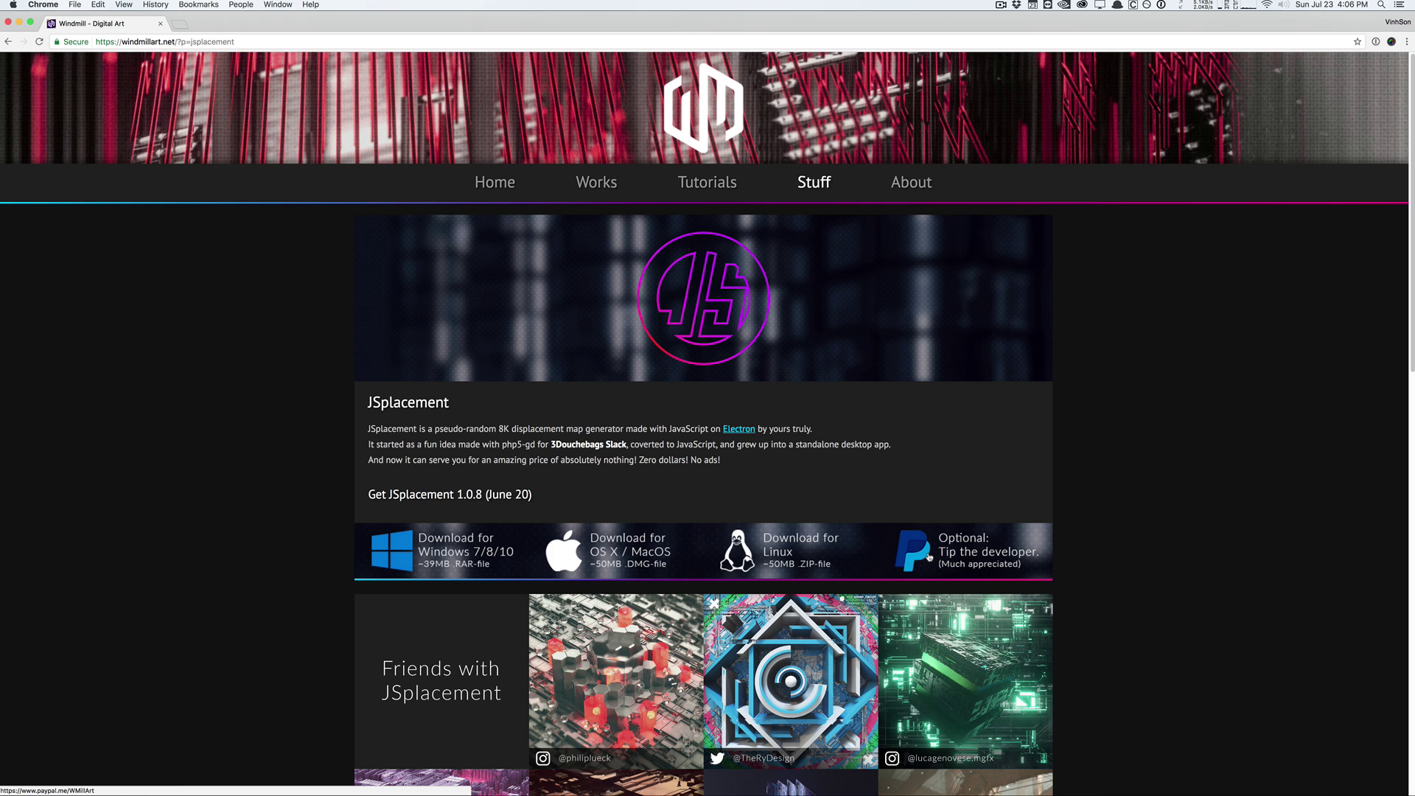
# Scroll through the Friends with JSplacement gallery on windmillart.net, then back to the top
pyautogui.scroll(-5, 326, 544)
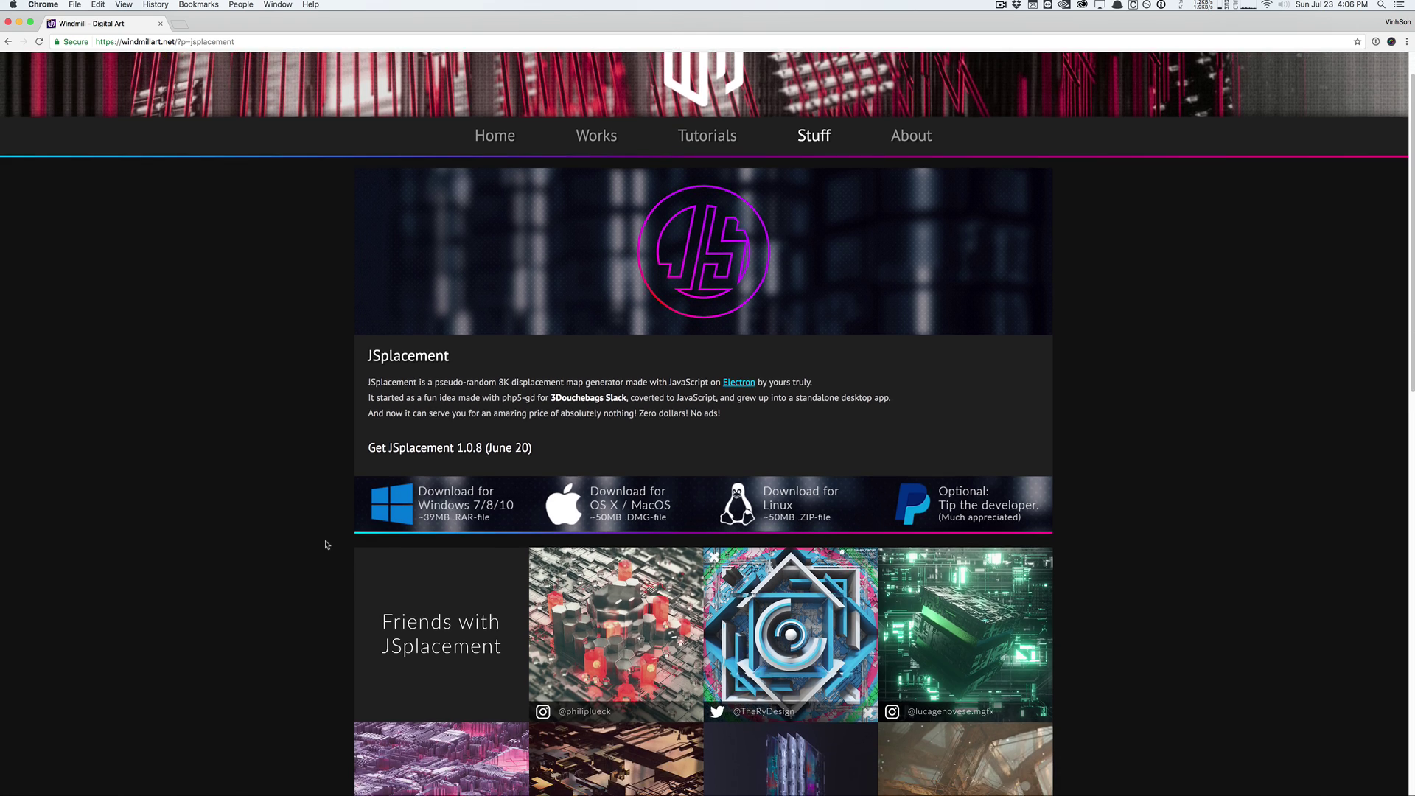
pyautogui.scroll(-5, 326, 545)
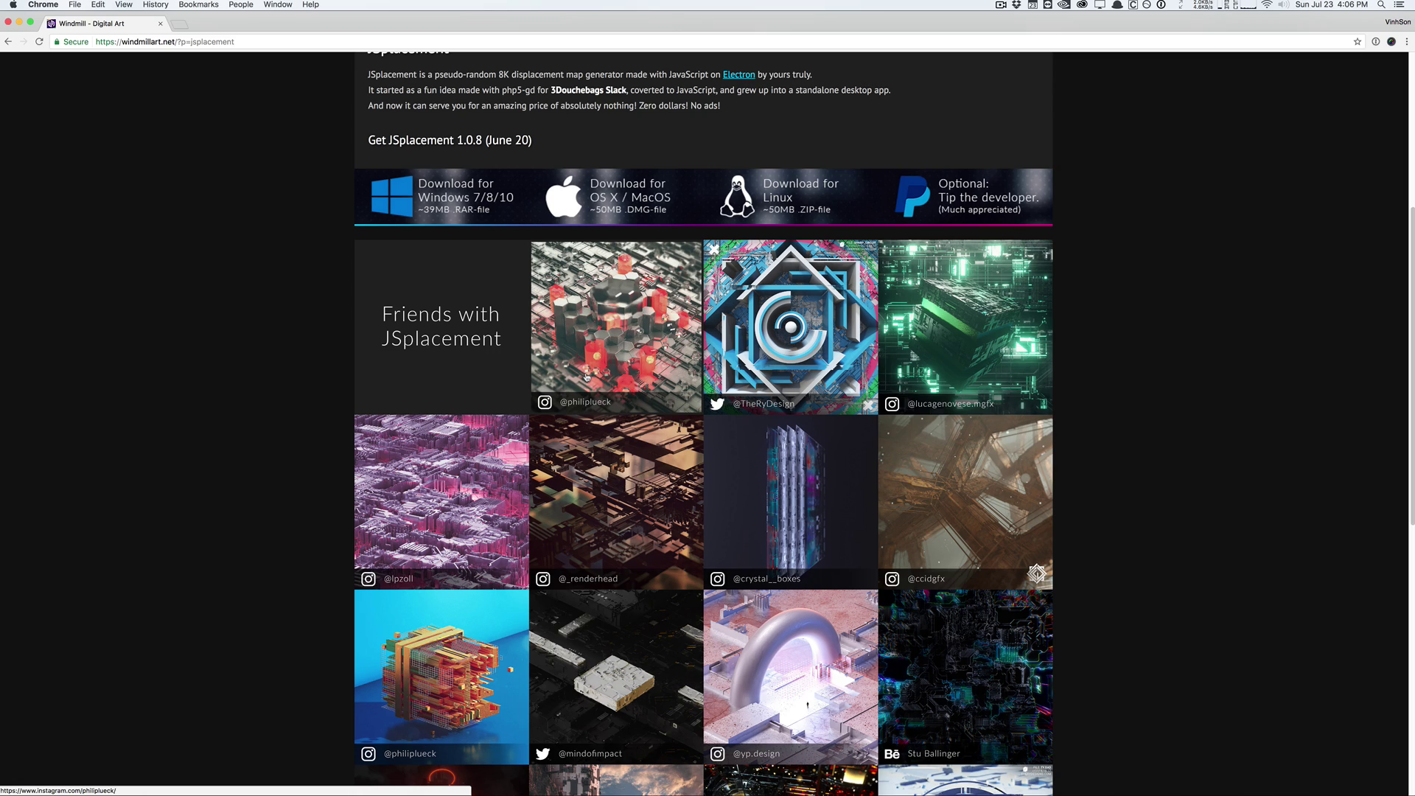
pyautogui.scroll(-3, 586, 377)
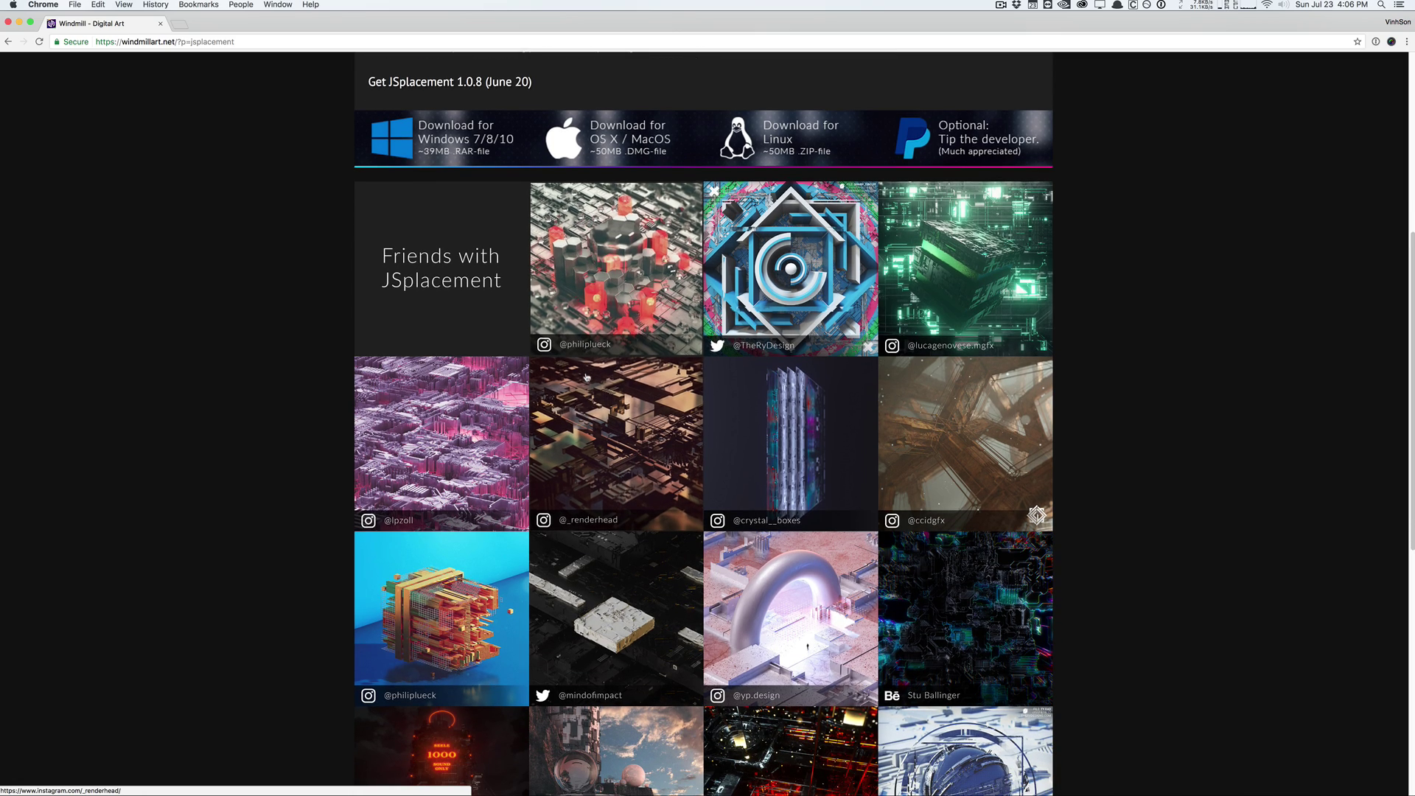
pyautogui.scroll(-4, 587, 376)
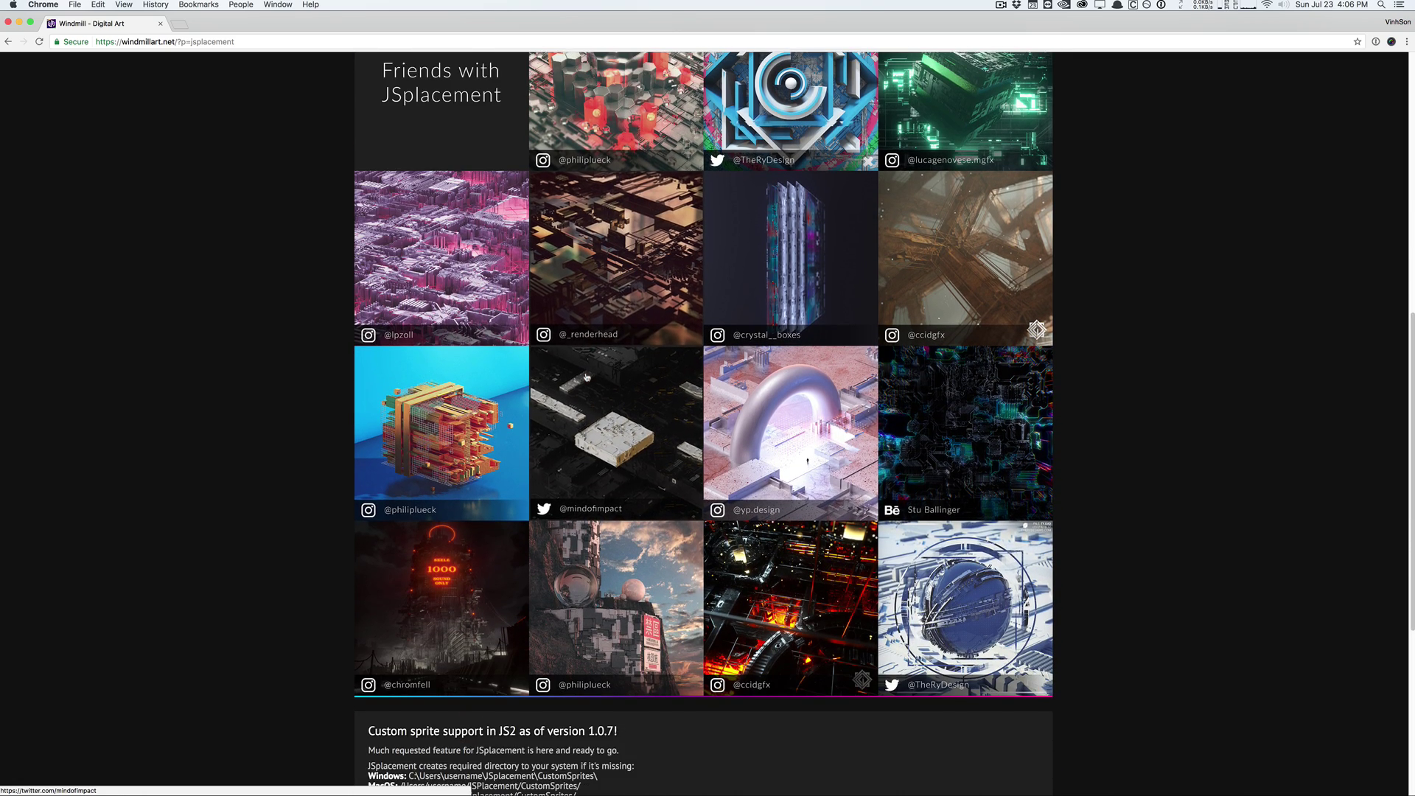
pyautogui.scroll(5, 587, 377)
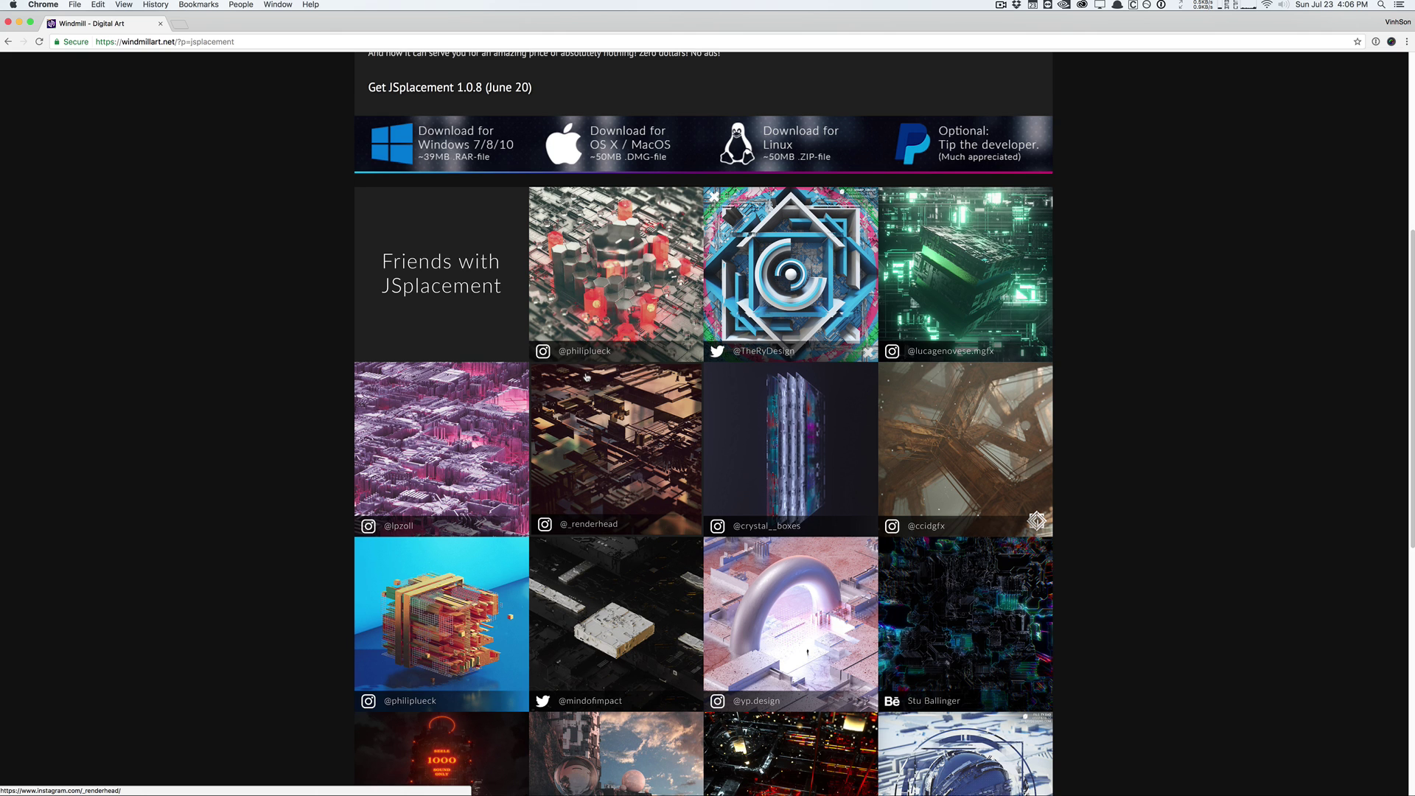
pyautogui.scroll(1, 586, 377)
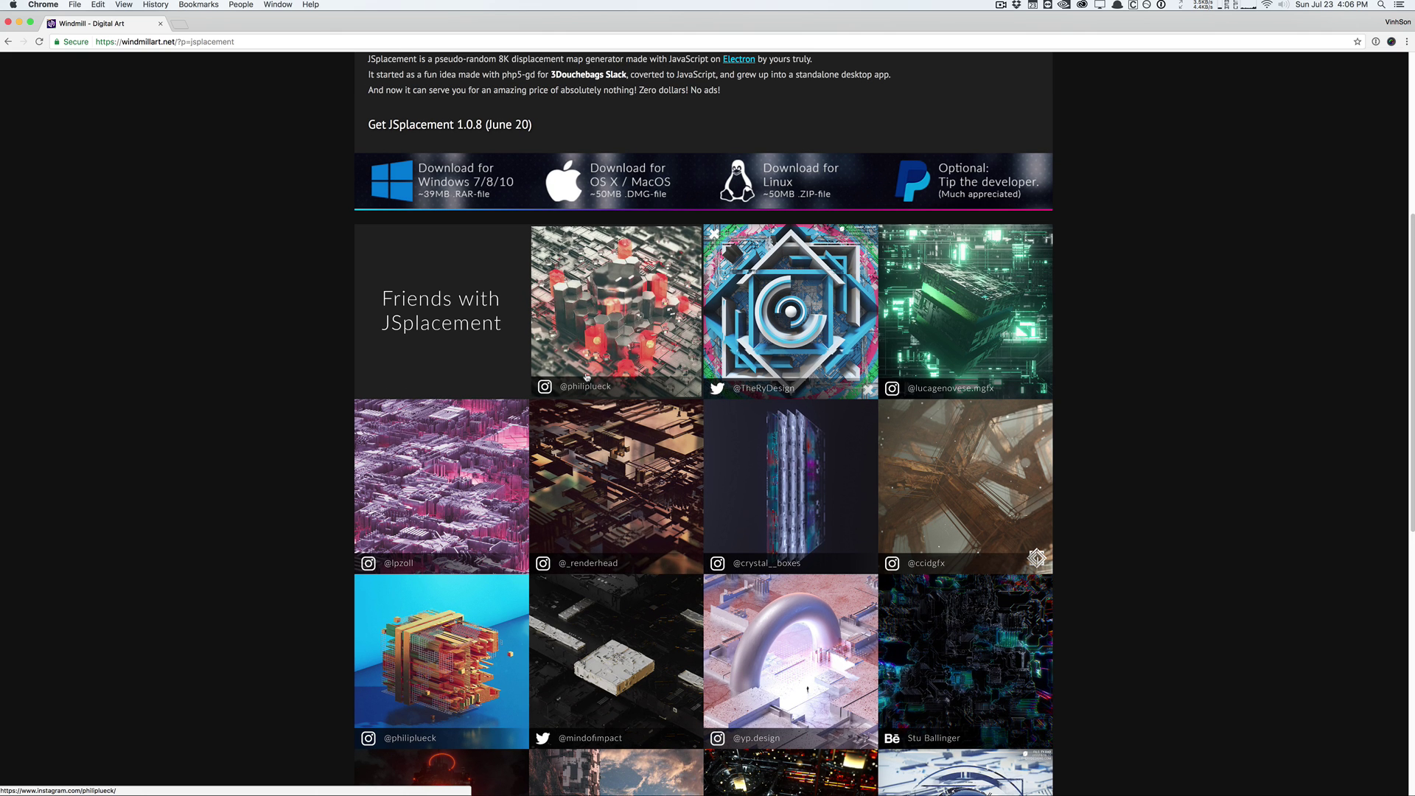
pyautogui.scroll(6, 588, 398)
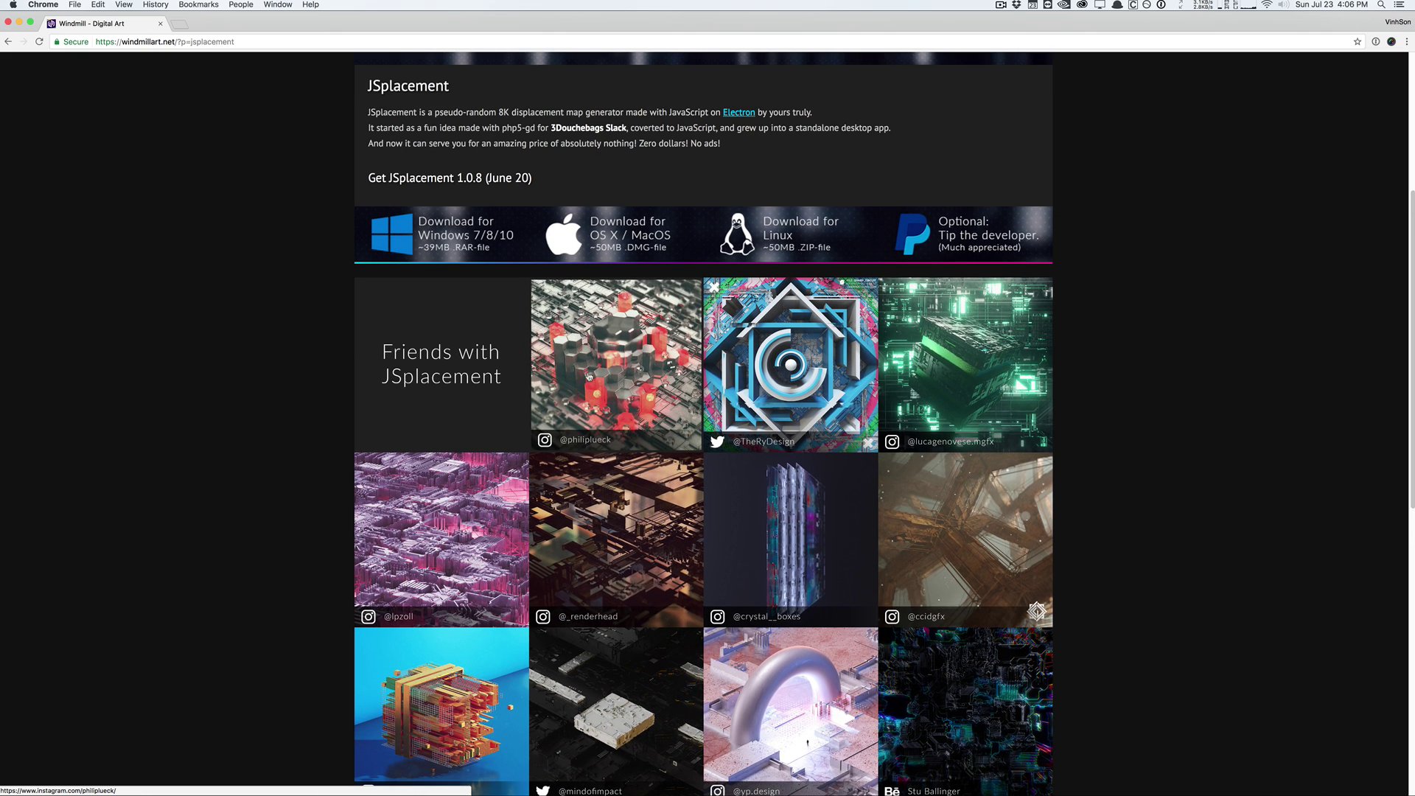
pyautogui.scroll(4, 587, 415)
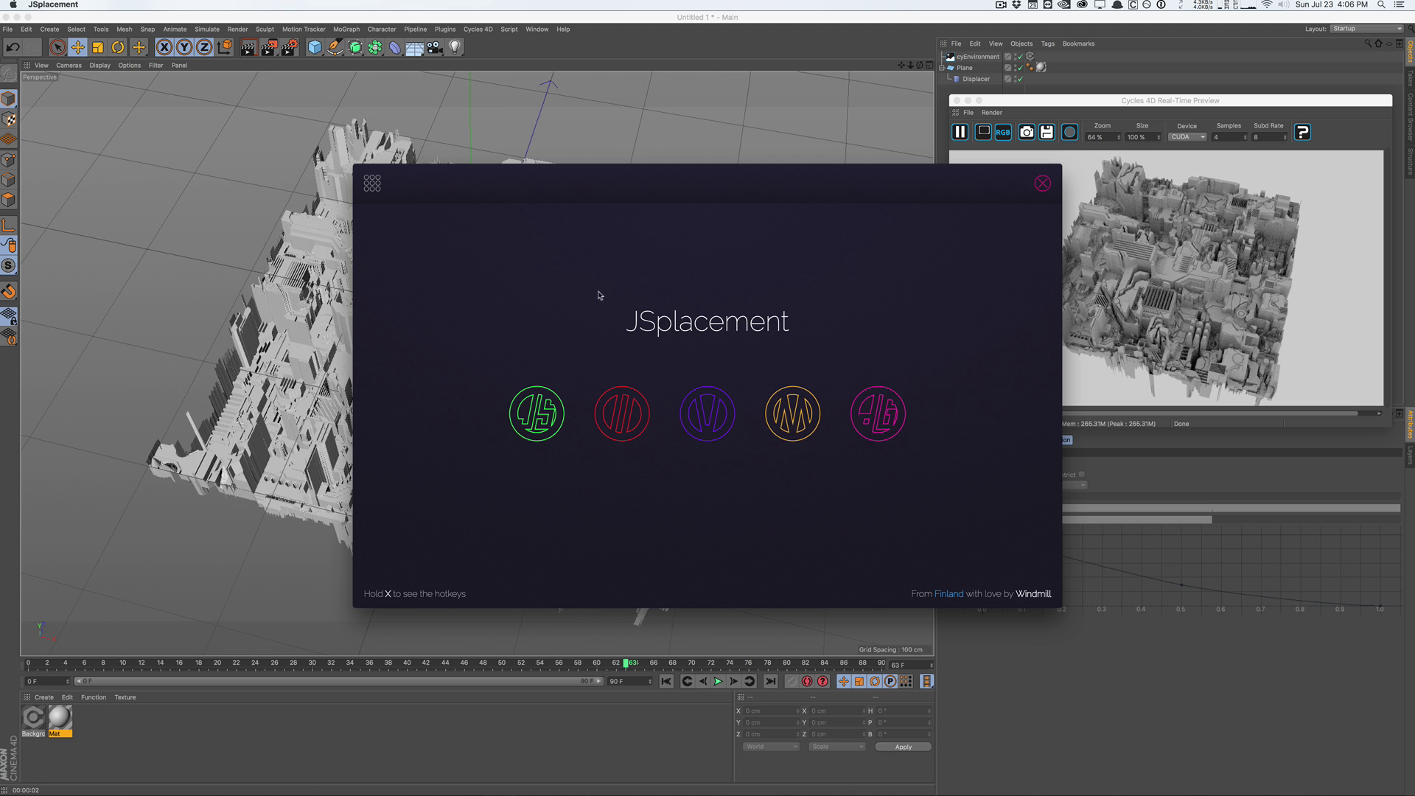
# Generate a JSplacement Classic greyscale block map and lower its Iterations from 1000 to 420
pyautogui.click(372, 183)
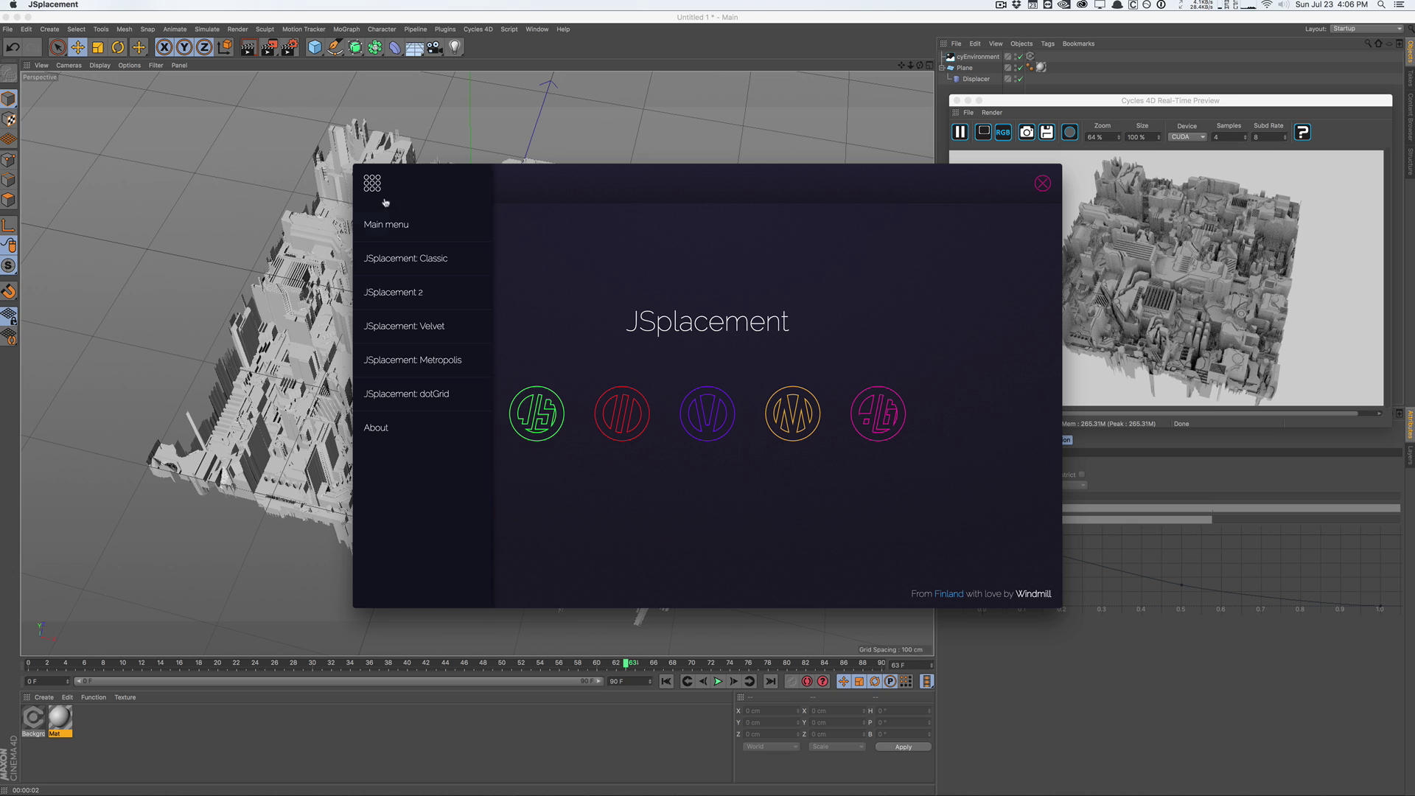
pyautogui.click(406, 258)
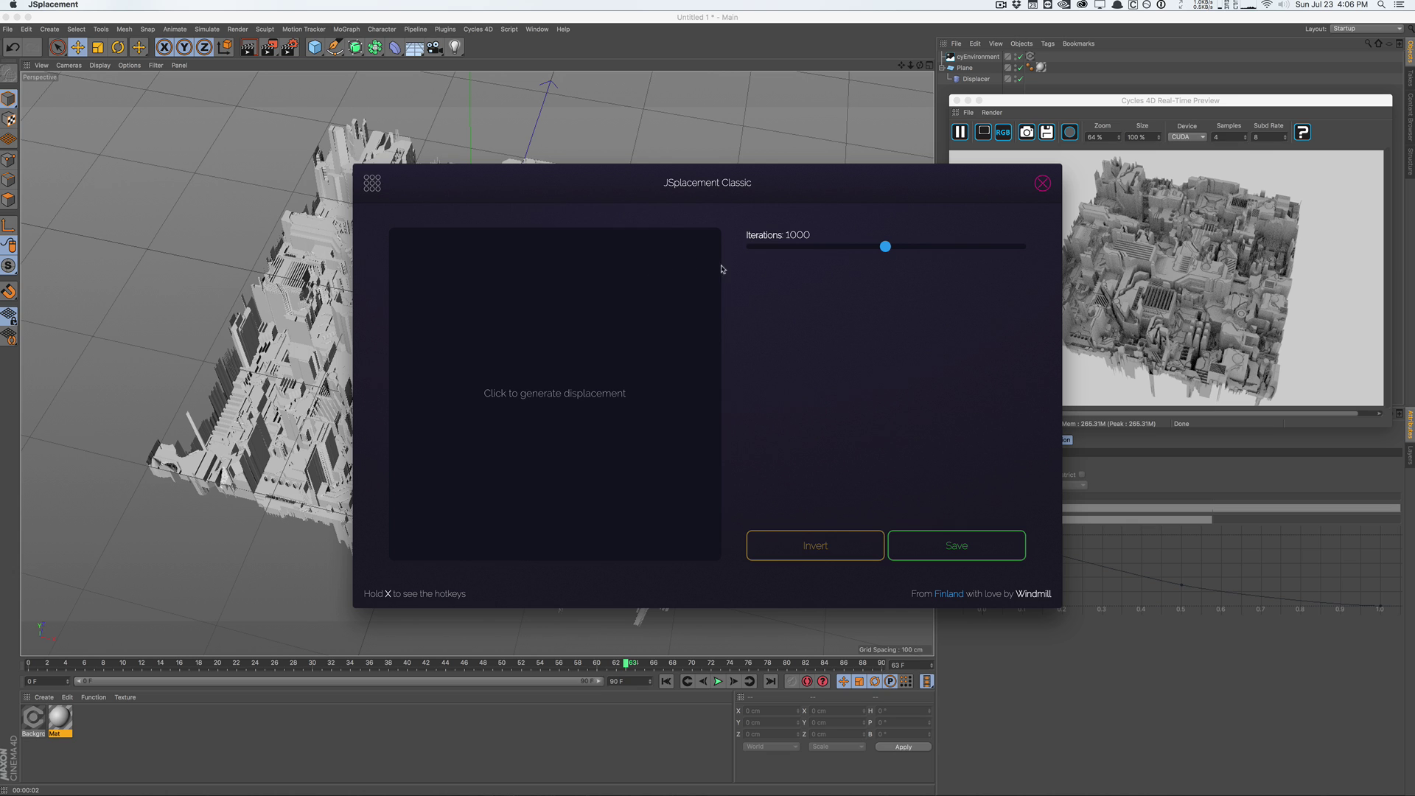
pyautogui.click(526, 409)
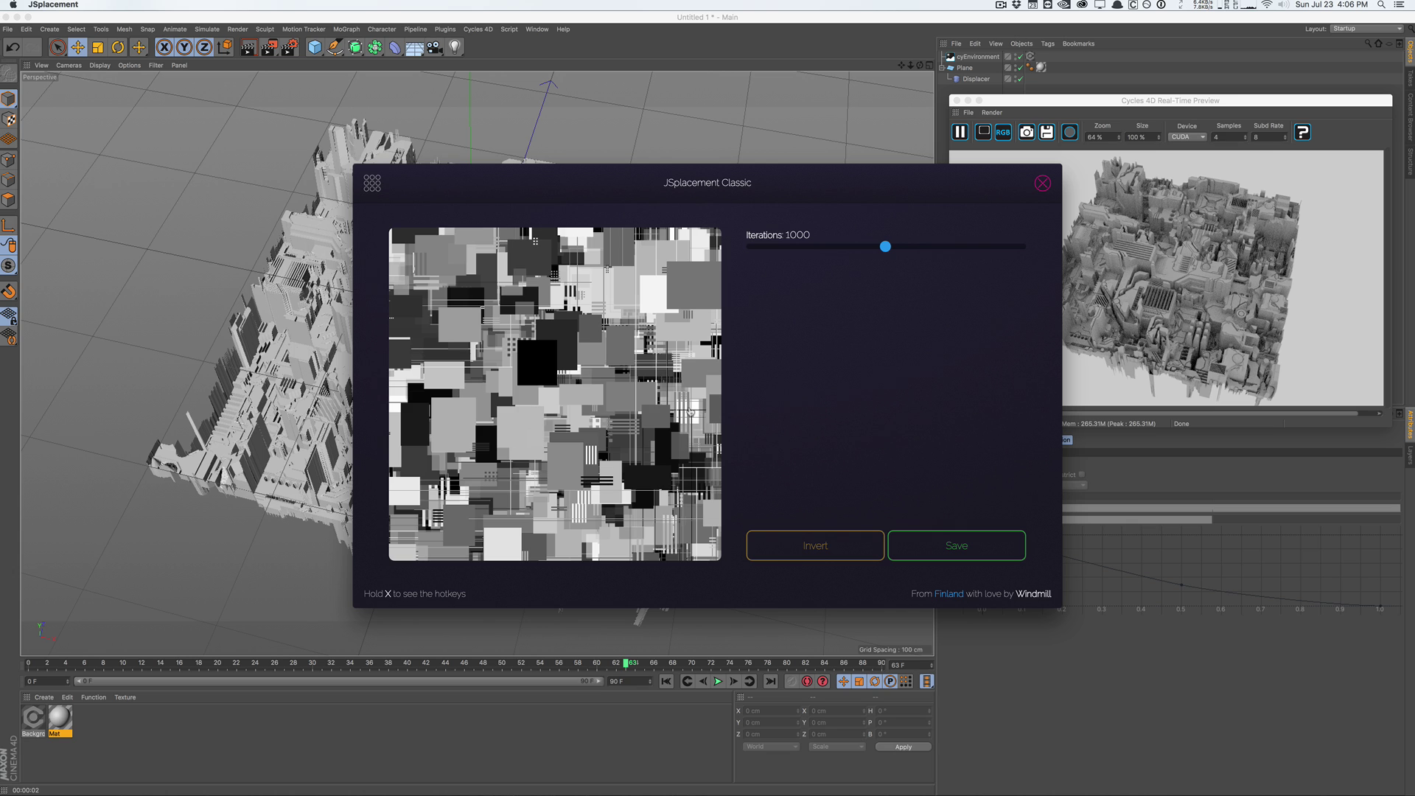
pyautogui.click(809, 248)
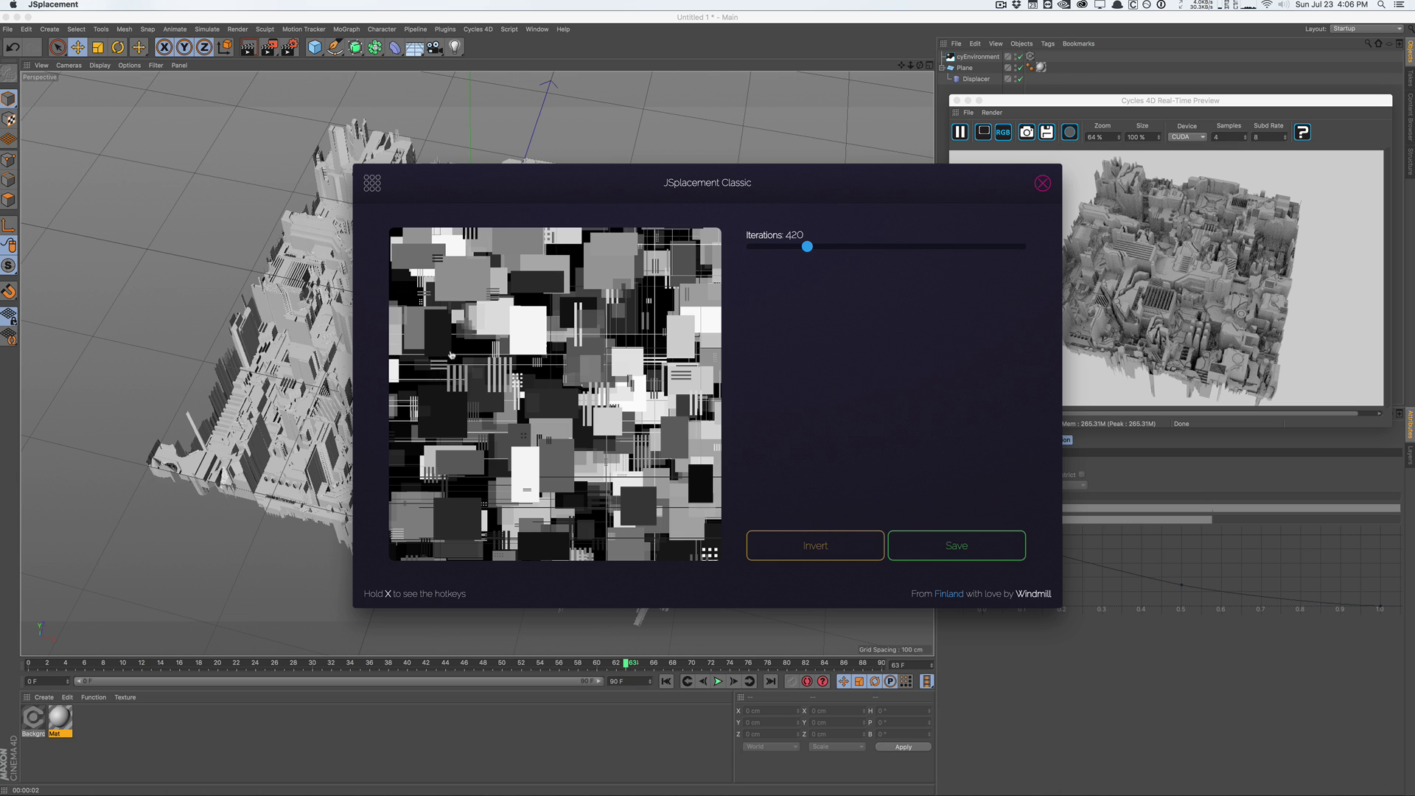
pyautogui.click(376, 182)
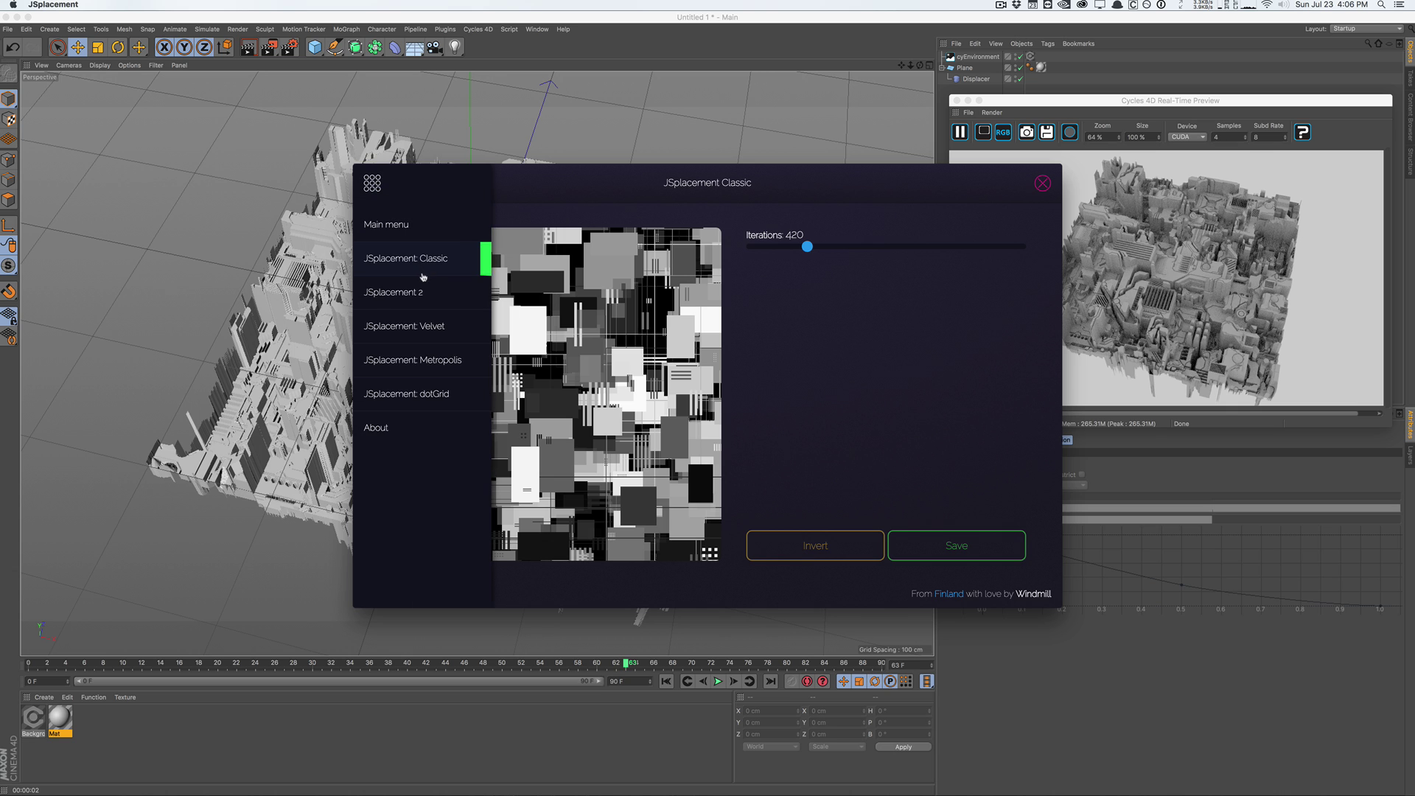
# Generate a JSplacement 2 map, then regenerate with Iterations 430 and Sprite scaling 70
pyautogui.click(424, 304)
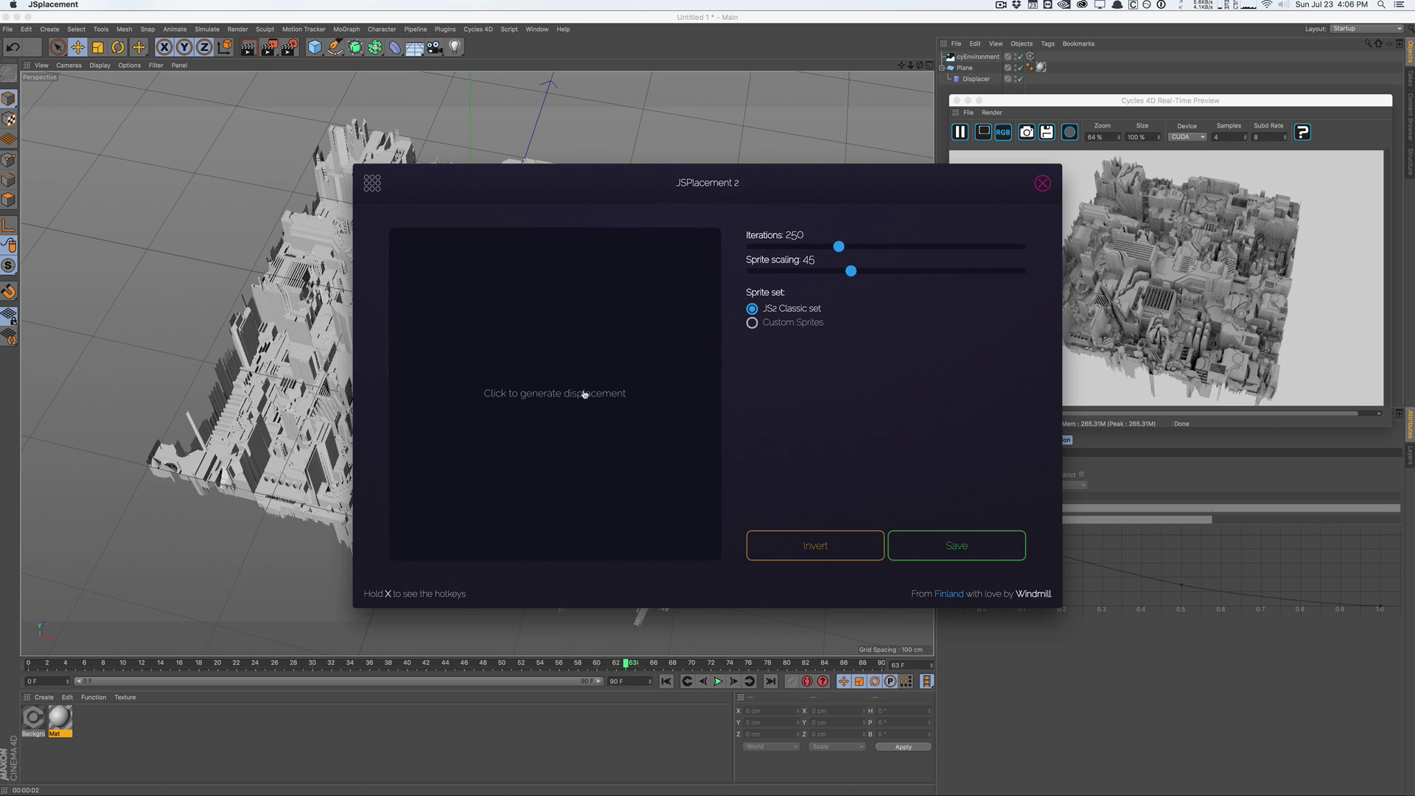
pyautogui.click(600, 395)
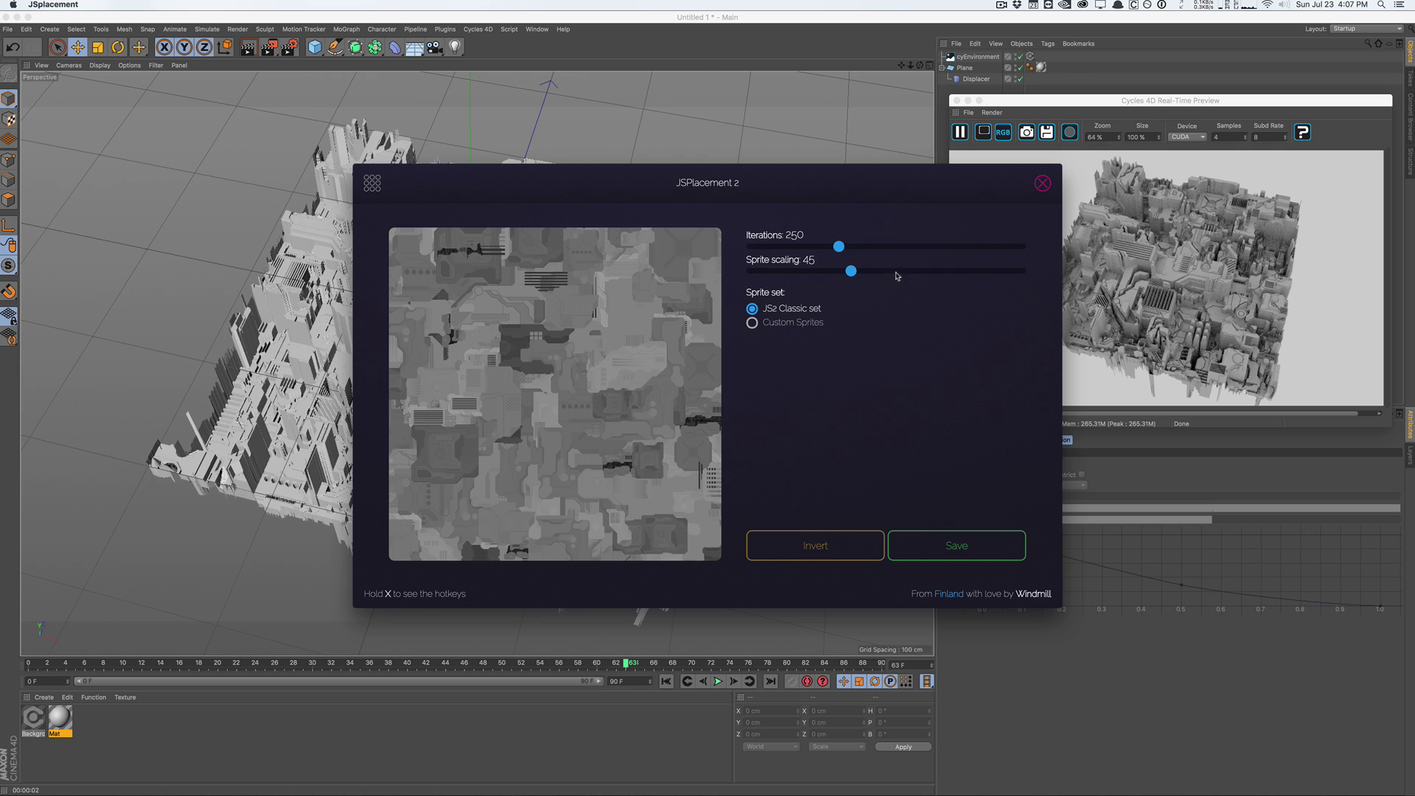
pyautogui.click(903, 247)
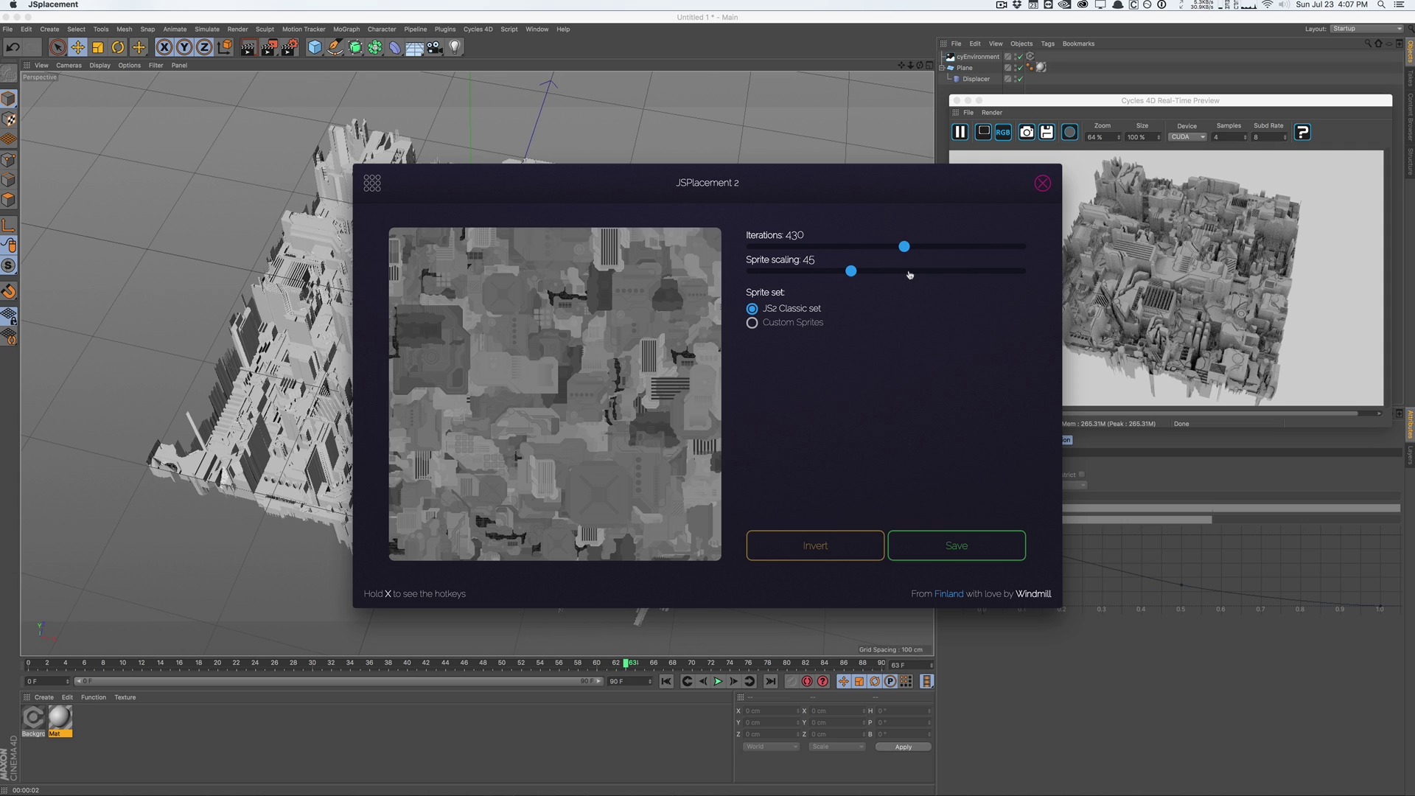
pyautogui.click(908, 271)
pyautogui.click(486, 280)
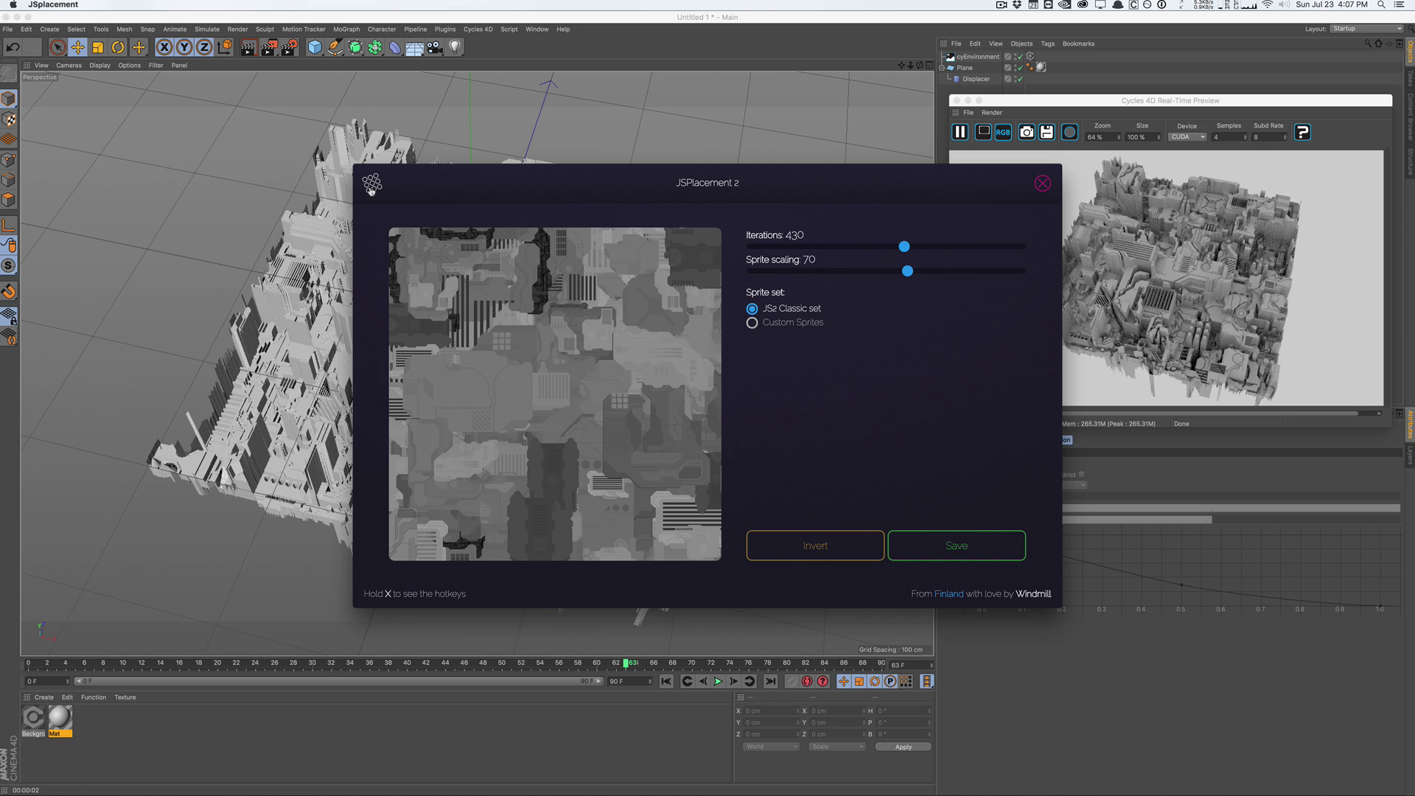
# Try the Metropolis generator, then generate a dotGrid displacement texture
pyautogui.click(371, 189)
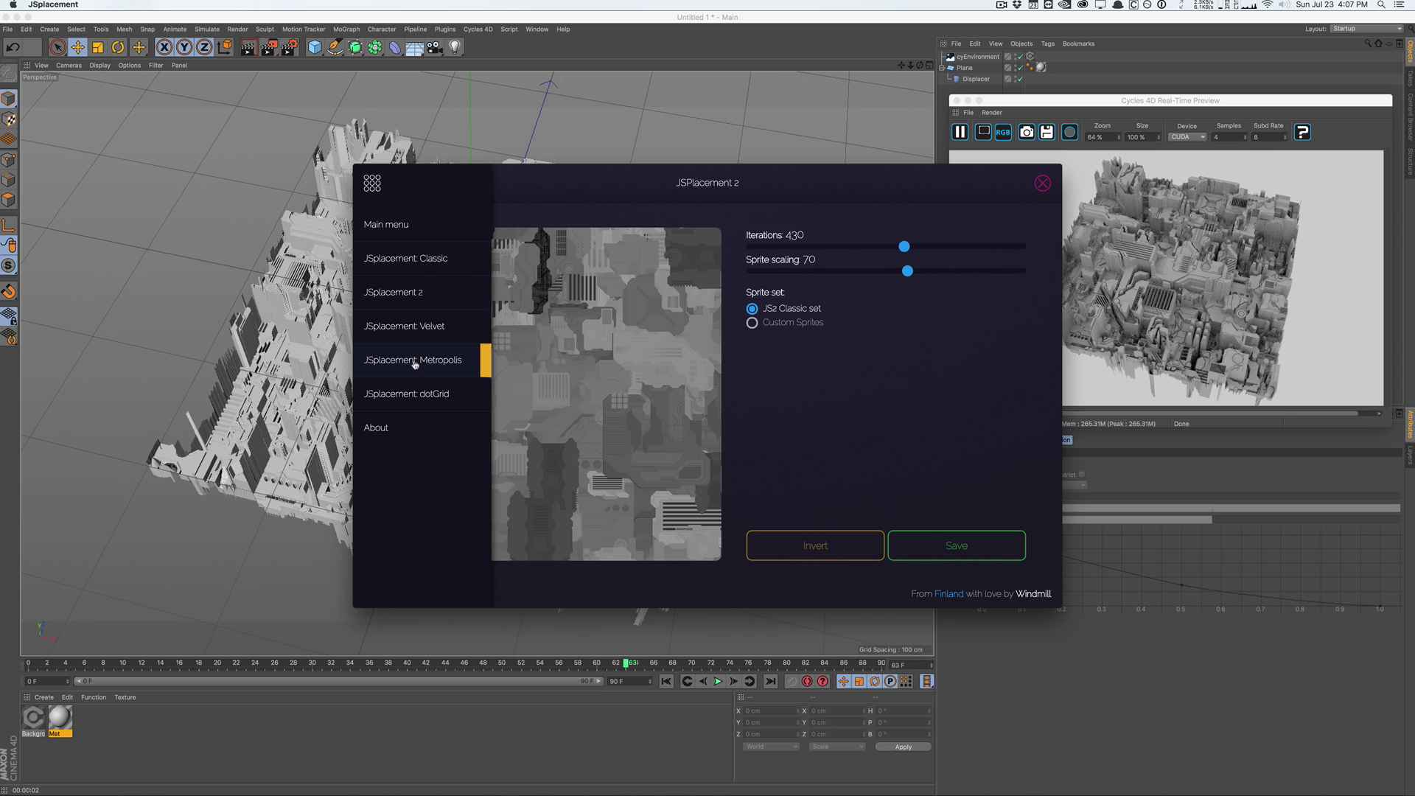
pyautogui.click(414, 362)
pyautogui.click(669, 396)
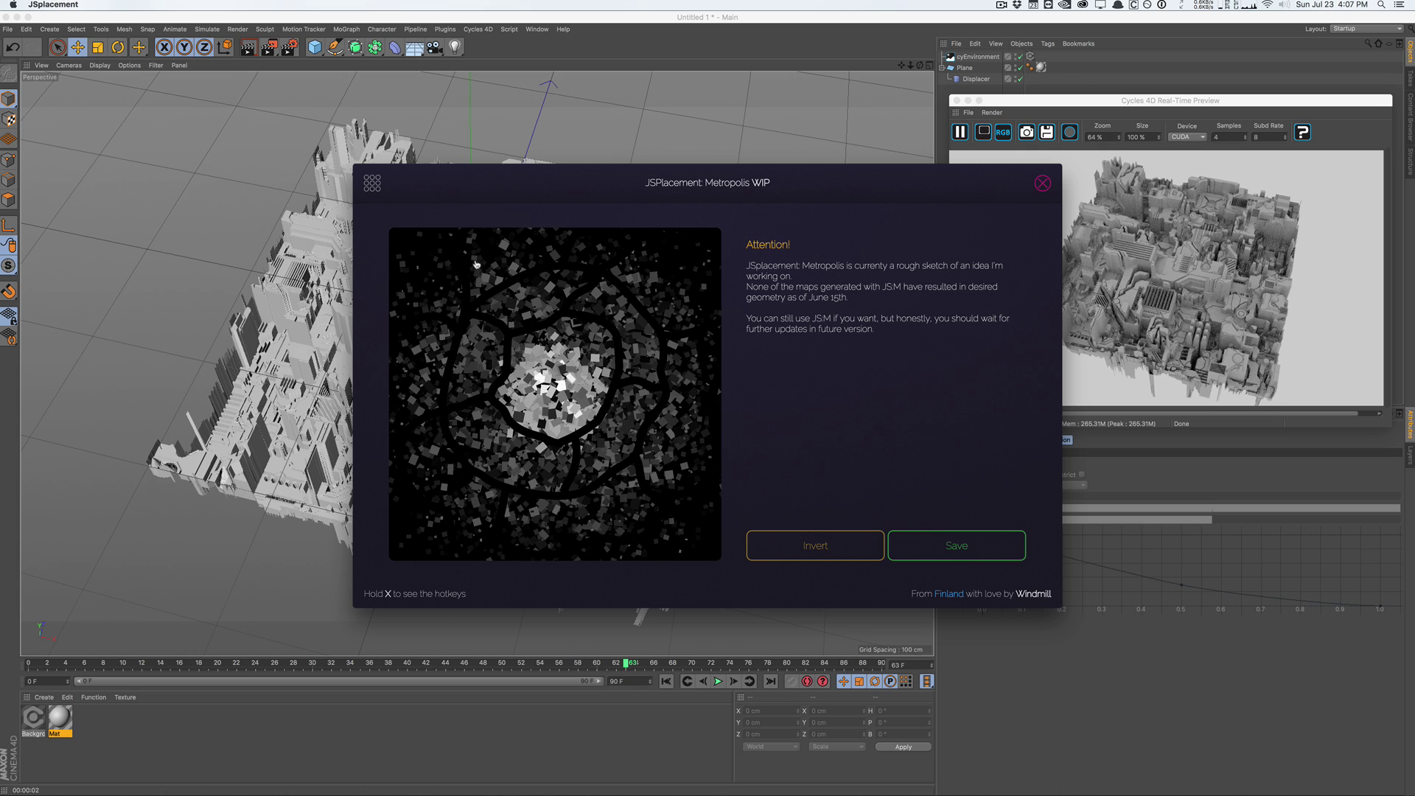
pyautogui.click(373, 191)
pyautogui.click(427, 398)
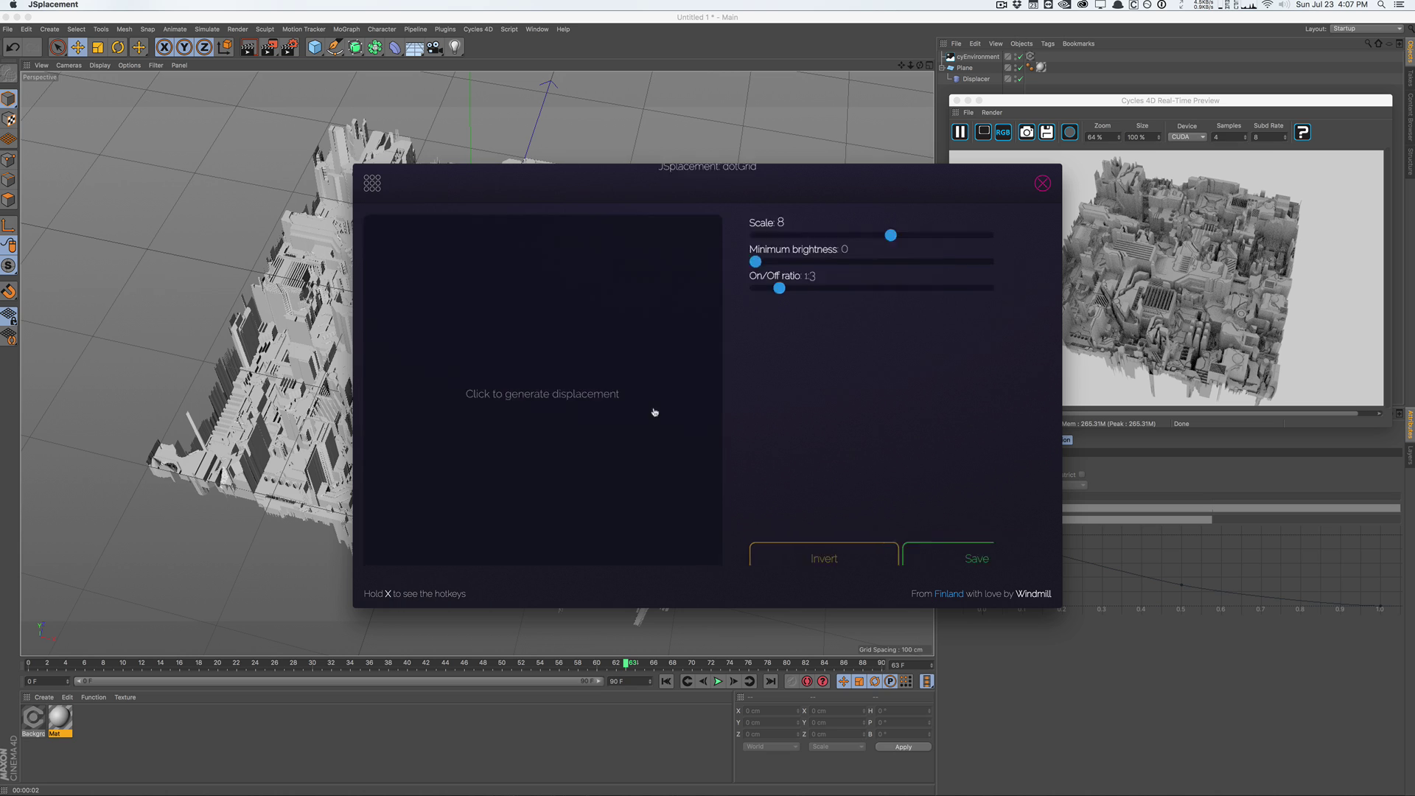
pyautogui.click(602, 404)
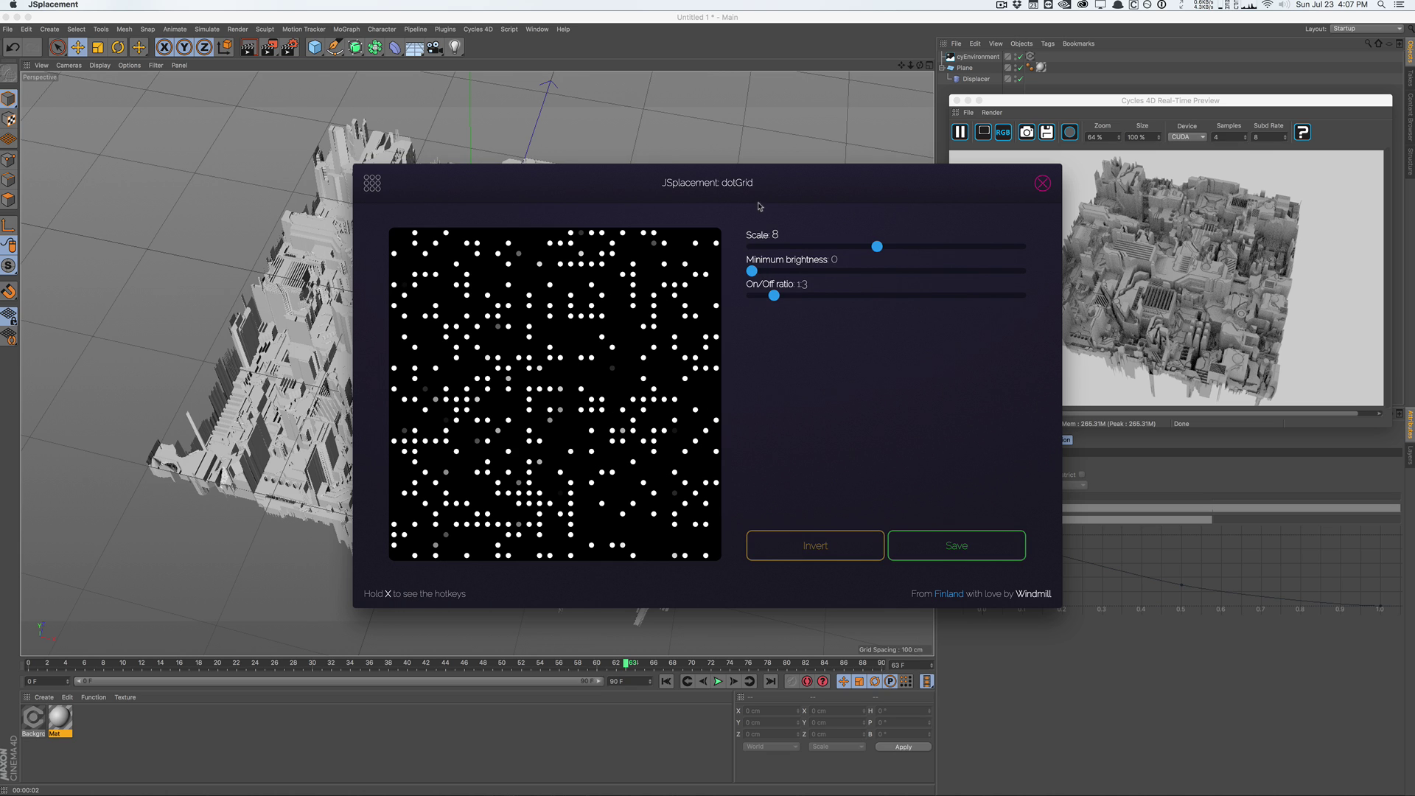
# Generate a grey JSplacement 2 map at Iterations 250 and Sprite scaling 45
pyautogui.click(372, 188)
pyautogui.click(424, 304)
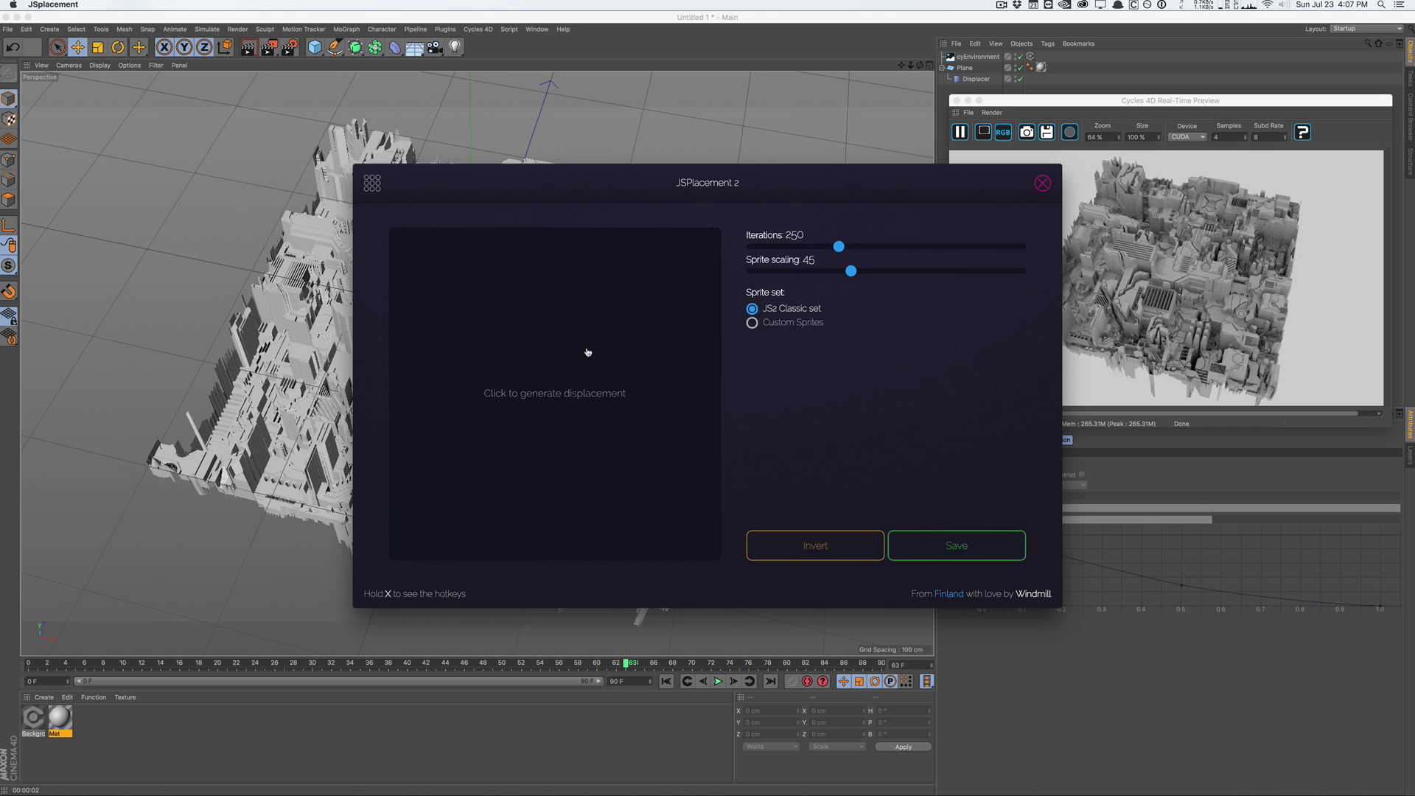
pyautogui.click(588, 352)
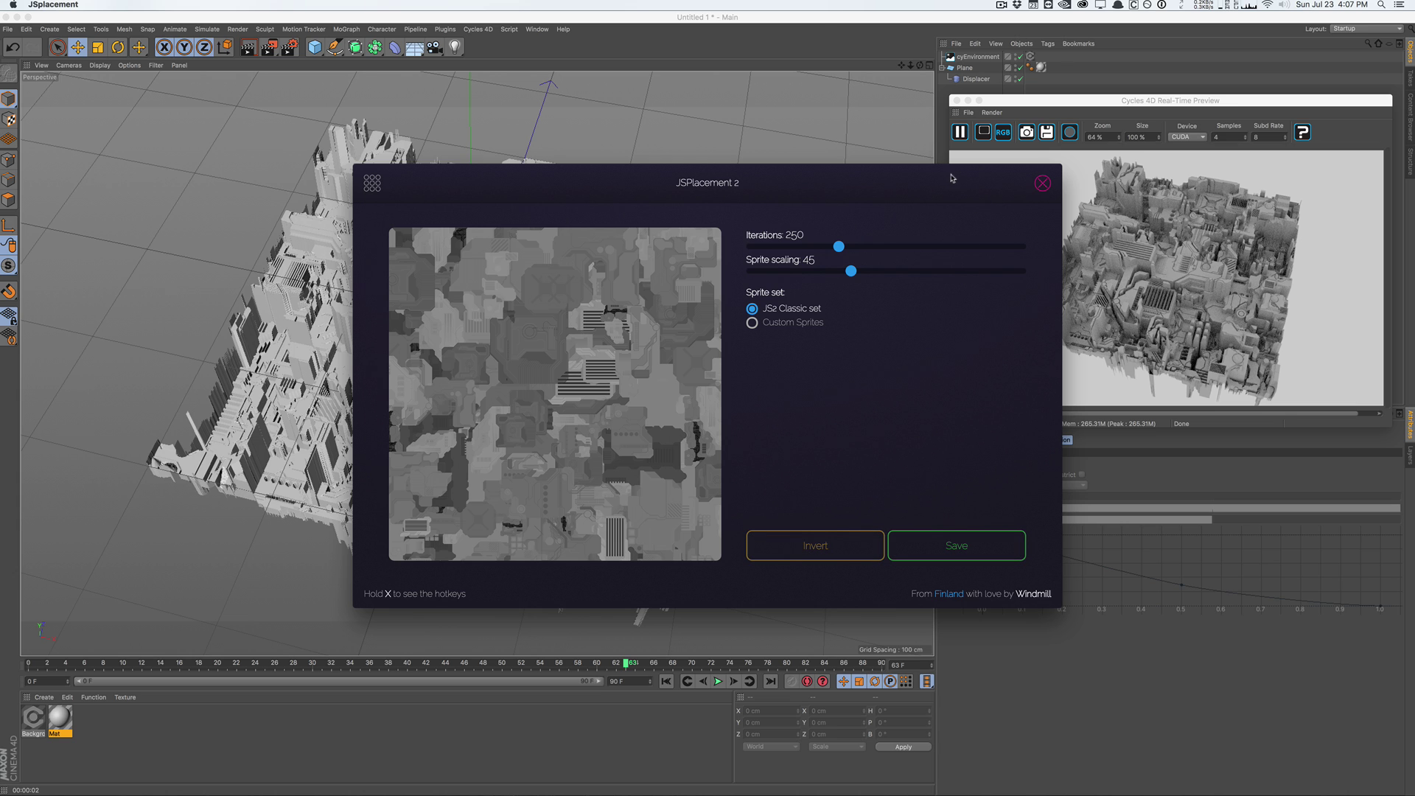
pyautogui.moveTo(951, 177); pyautogui.dragTo(826, 180)
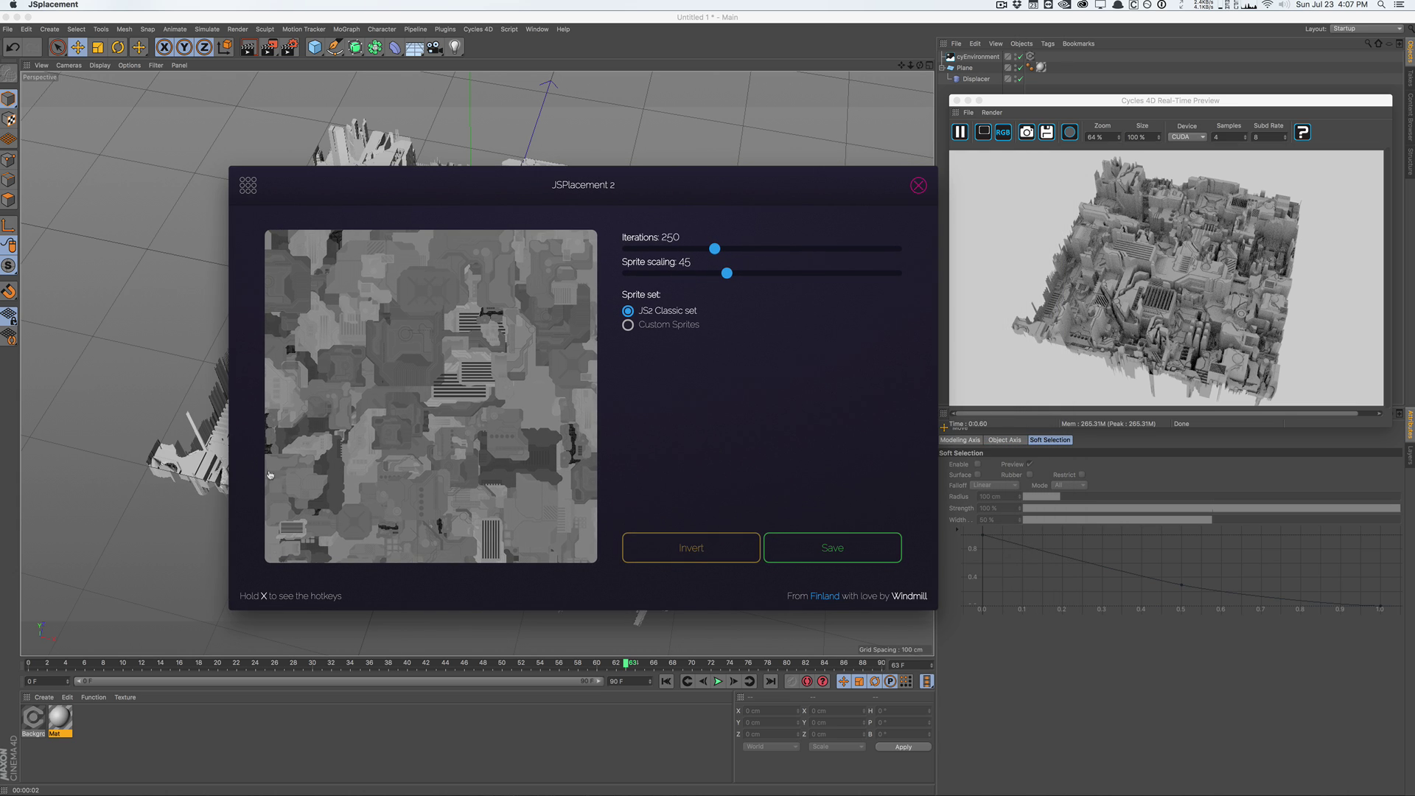
# Close JSplacement and delete the old displaced plane in Cinema 4D
pyautogui.click(918, 185)
pyautogui.click(1012, 102)
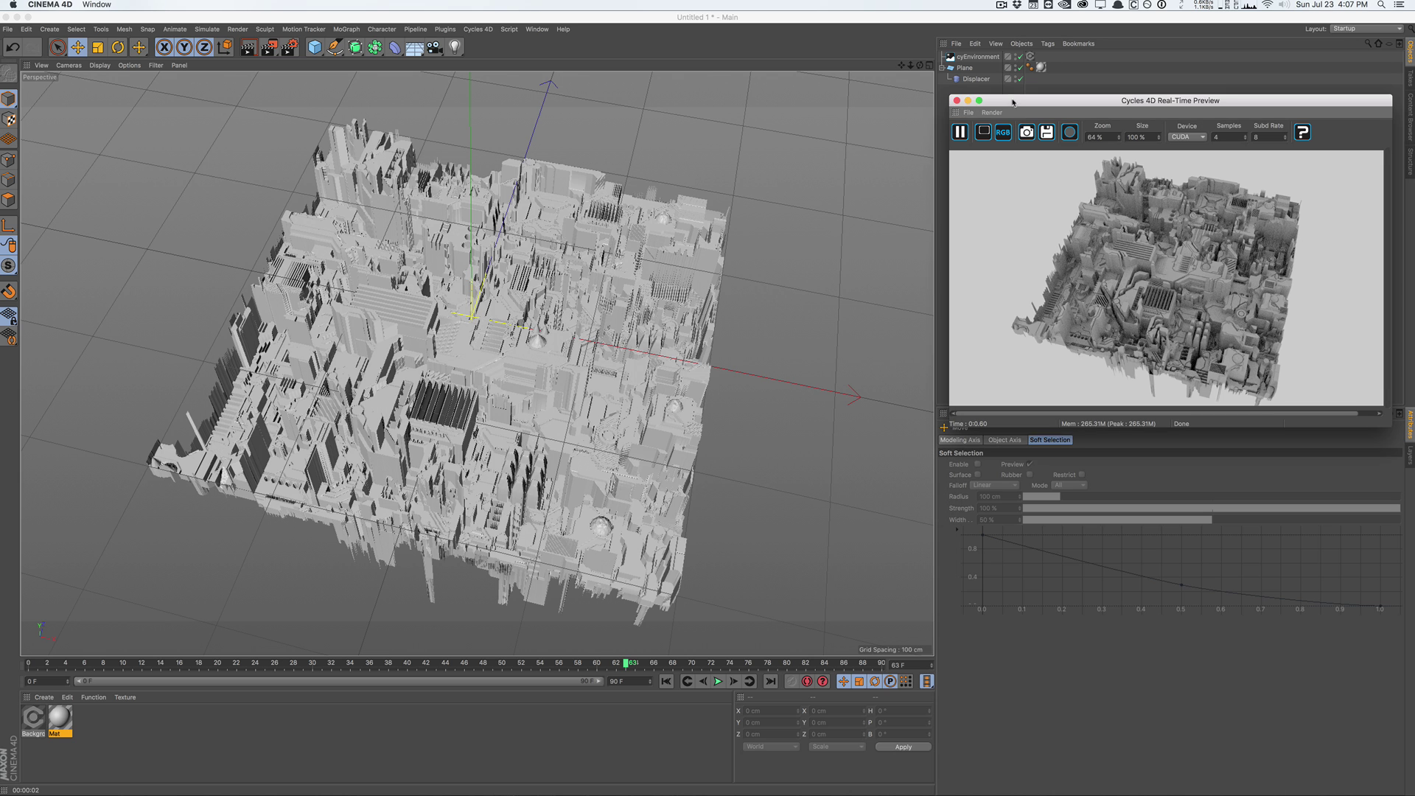
pyautogui.moveTo(1013, 102); pyautogui.dragTo(1011, 108)
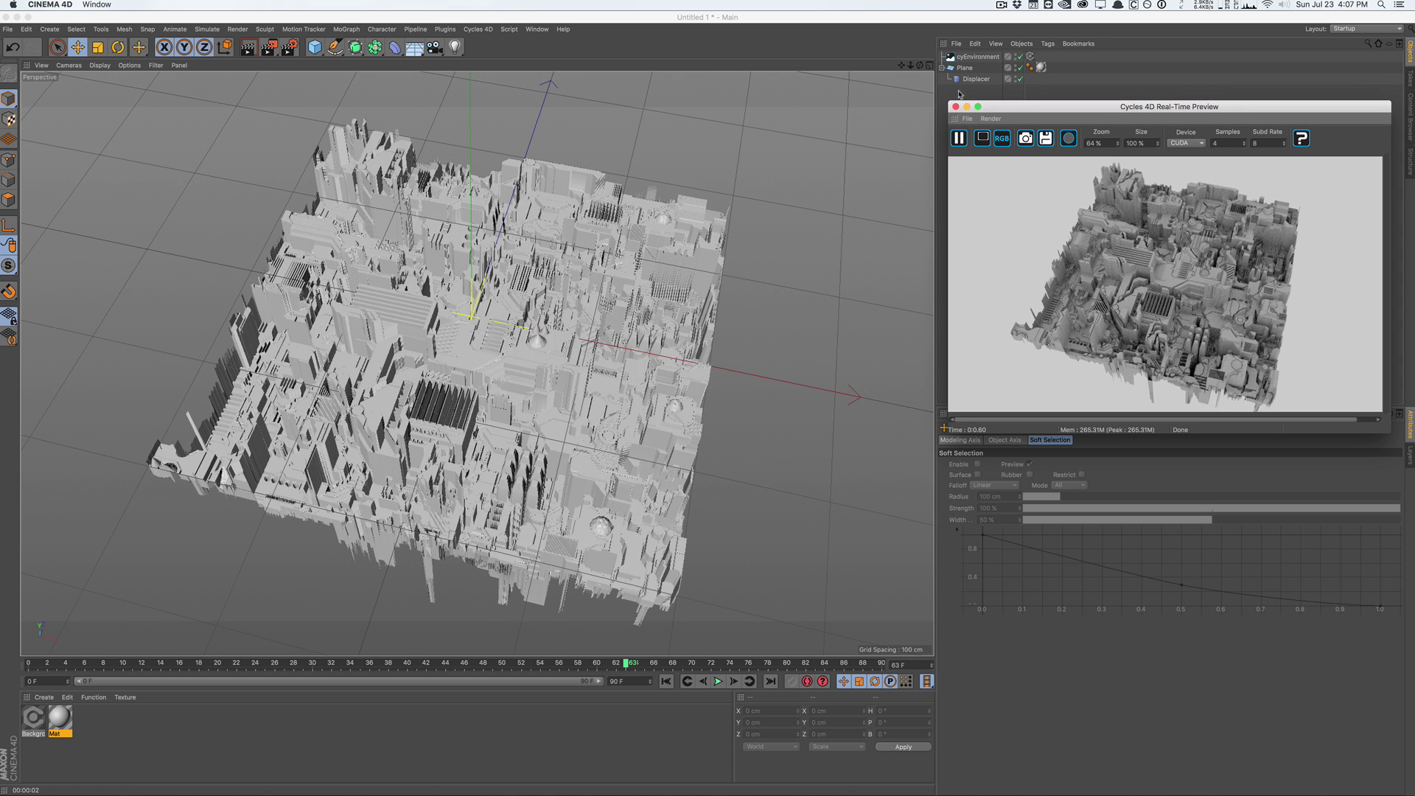
pyautogui.click(964, 67)
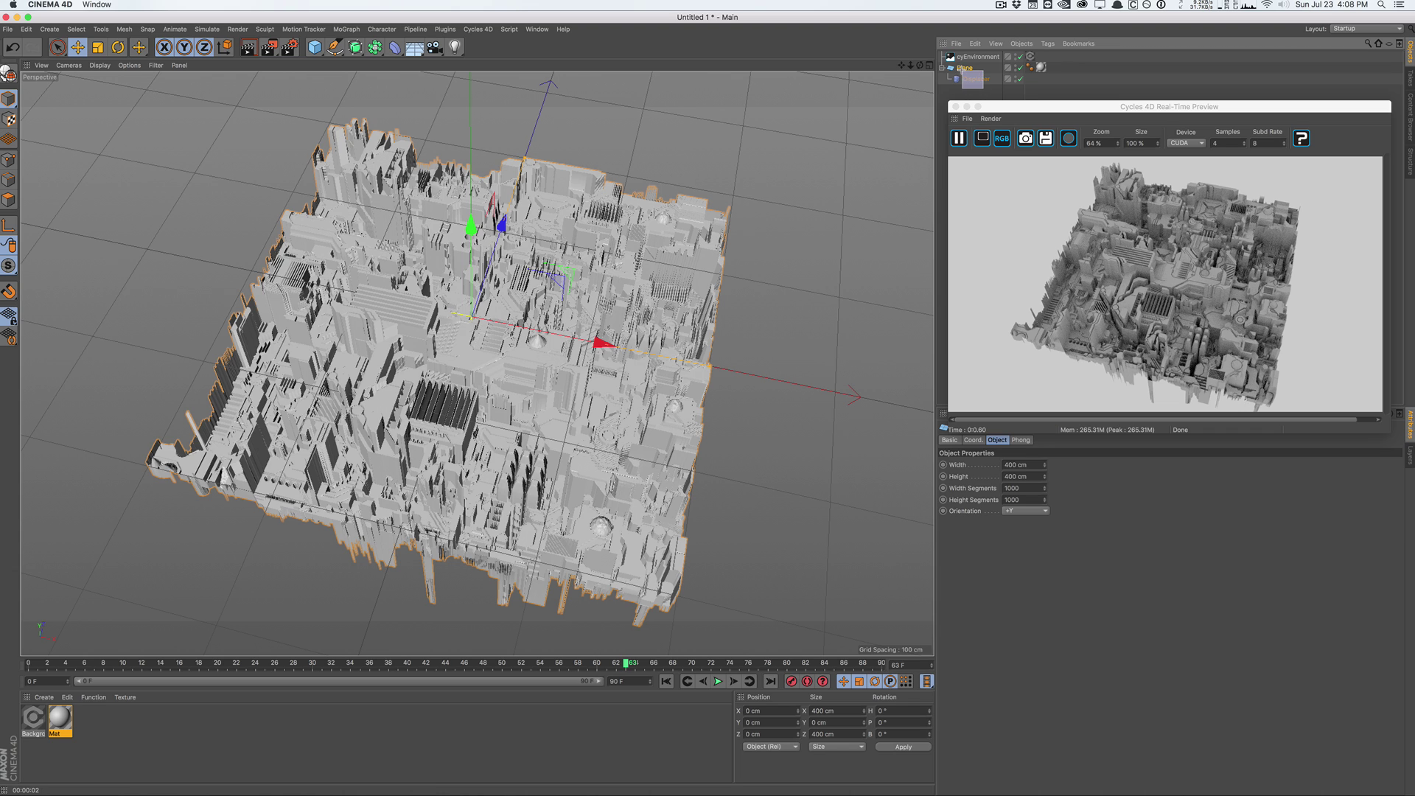
pyautogui.press('Delete')
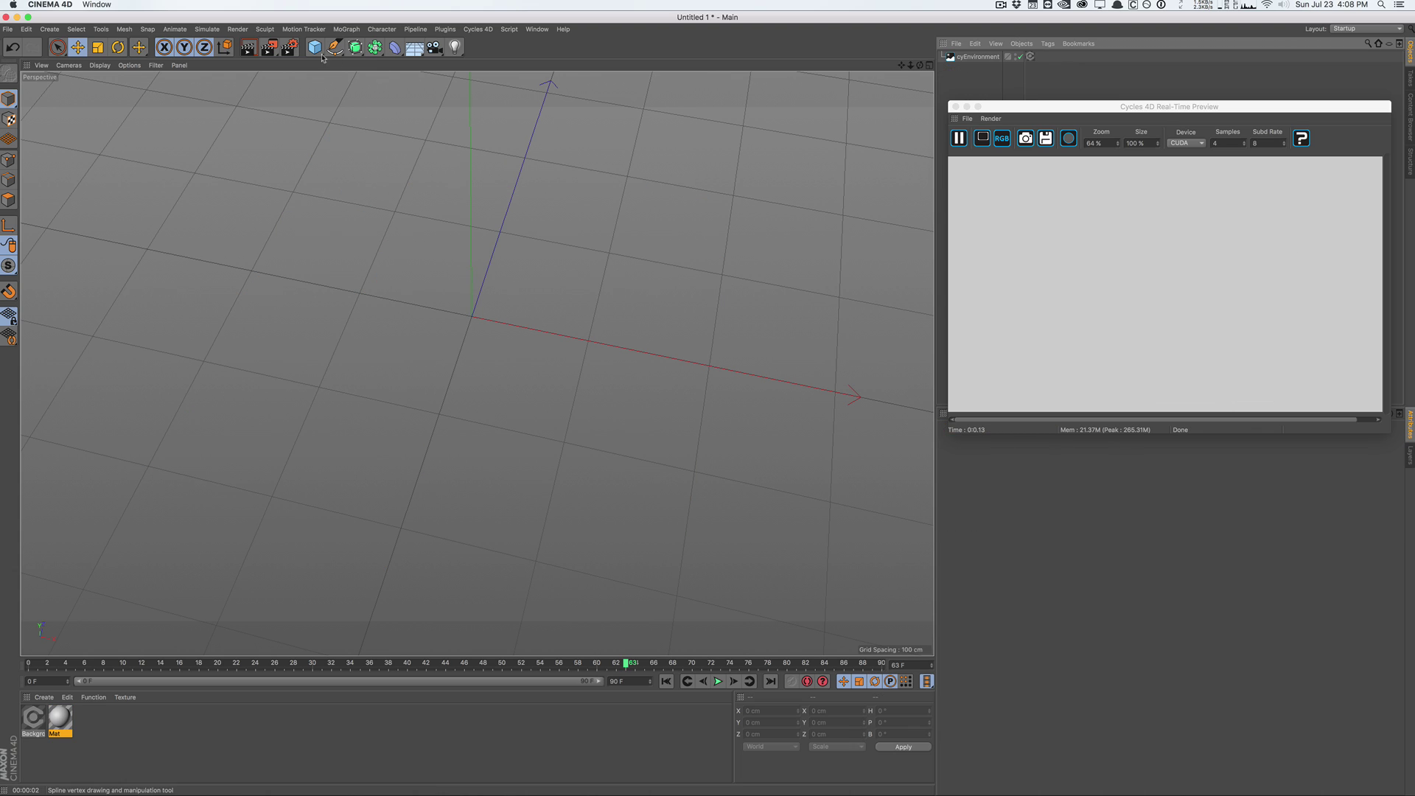
# Add a new Plane with 1000 width and height segments and apply the Mat material
pyautogui.moveTo(317, 49); pyautogui.dragTo(418, 82)
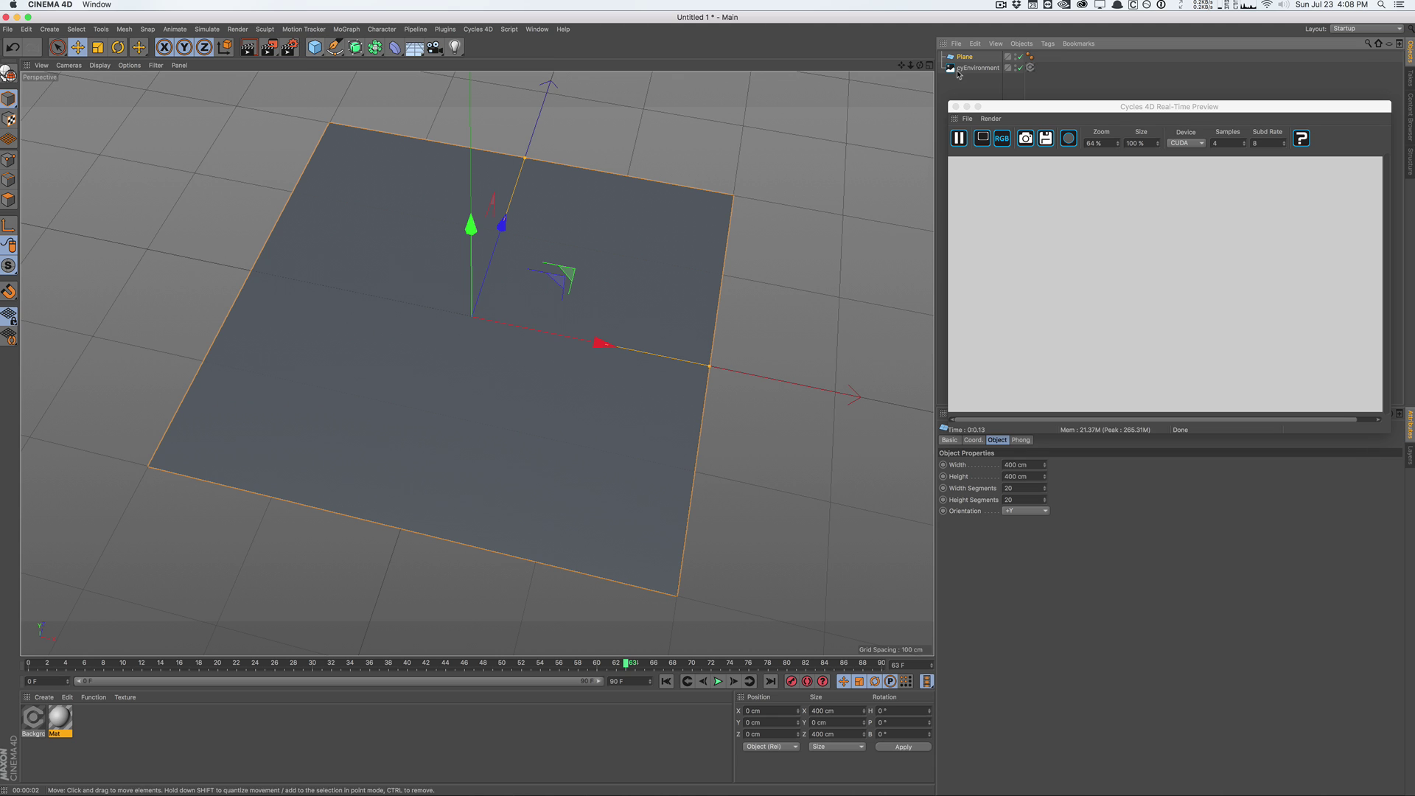
pyautogui.click(1007, 488)
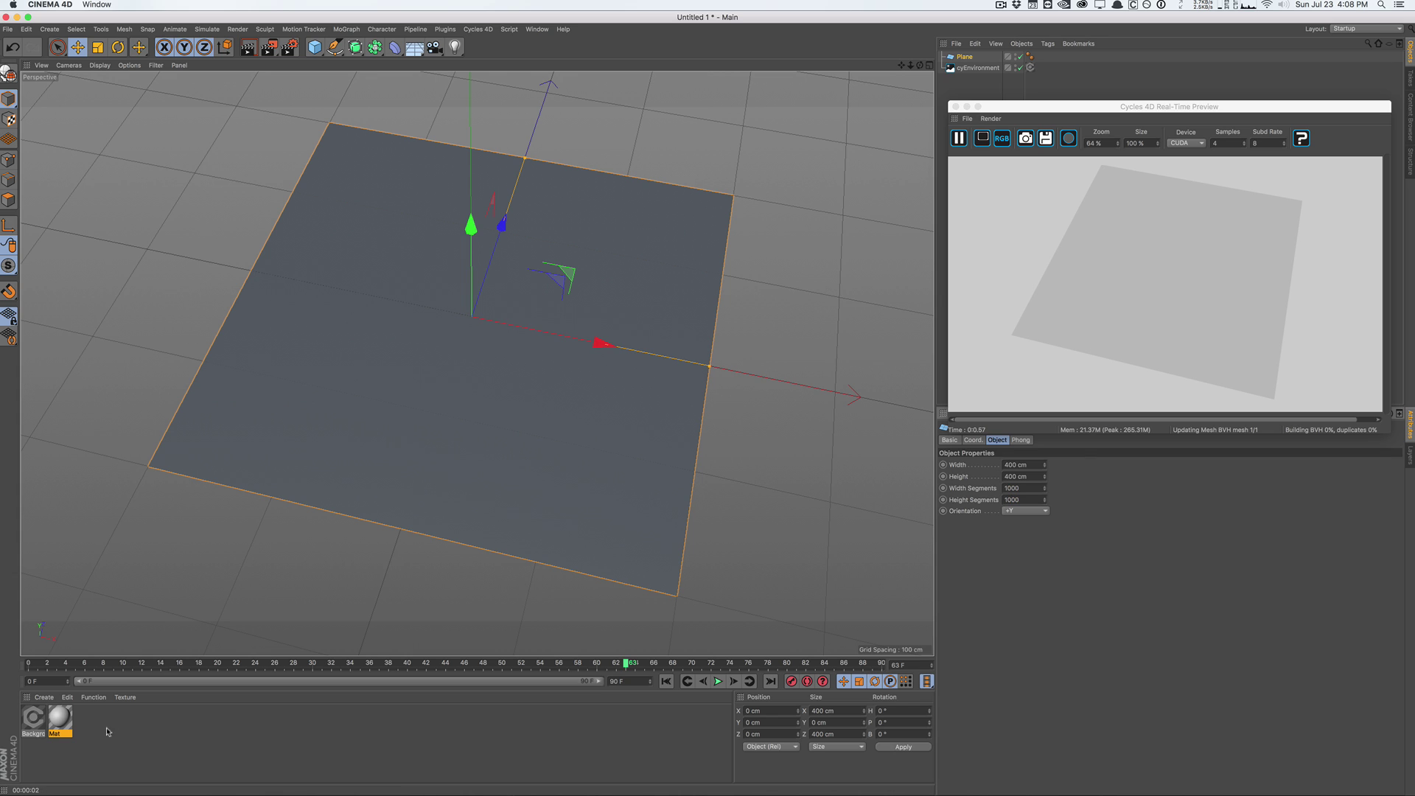
pyautogui.moveTo(61, 716); pyautogui.dragTo(968, 61)
# Add a Displacer deformer and nest it under the Plane
pyautogui.click(395, 46)
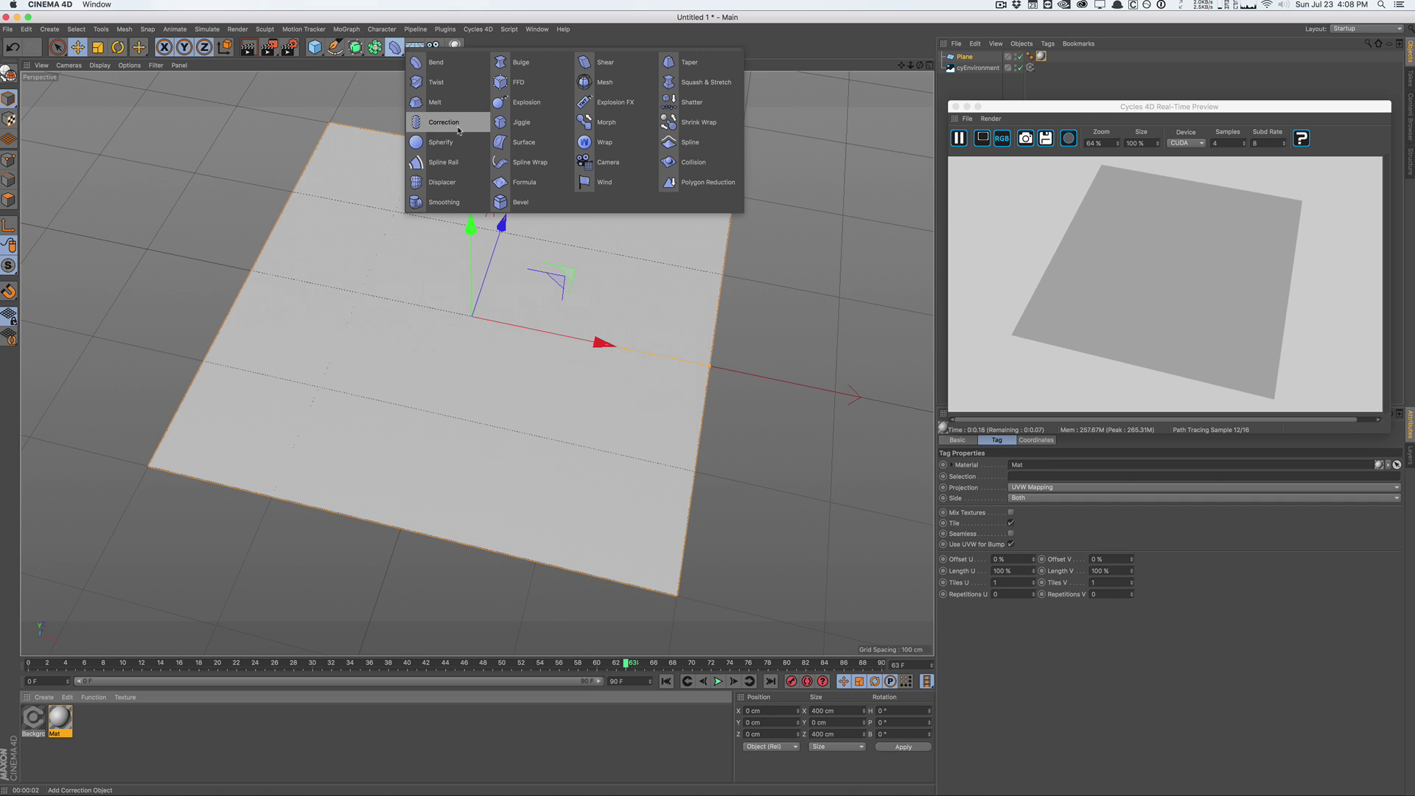
pyautogui.click(466, 179)
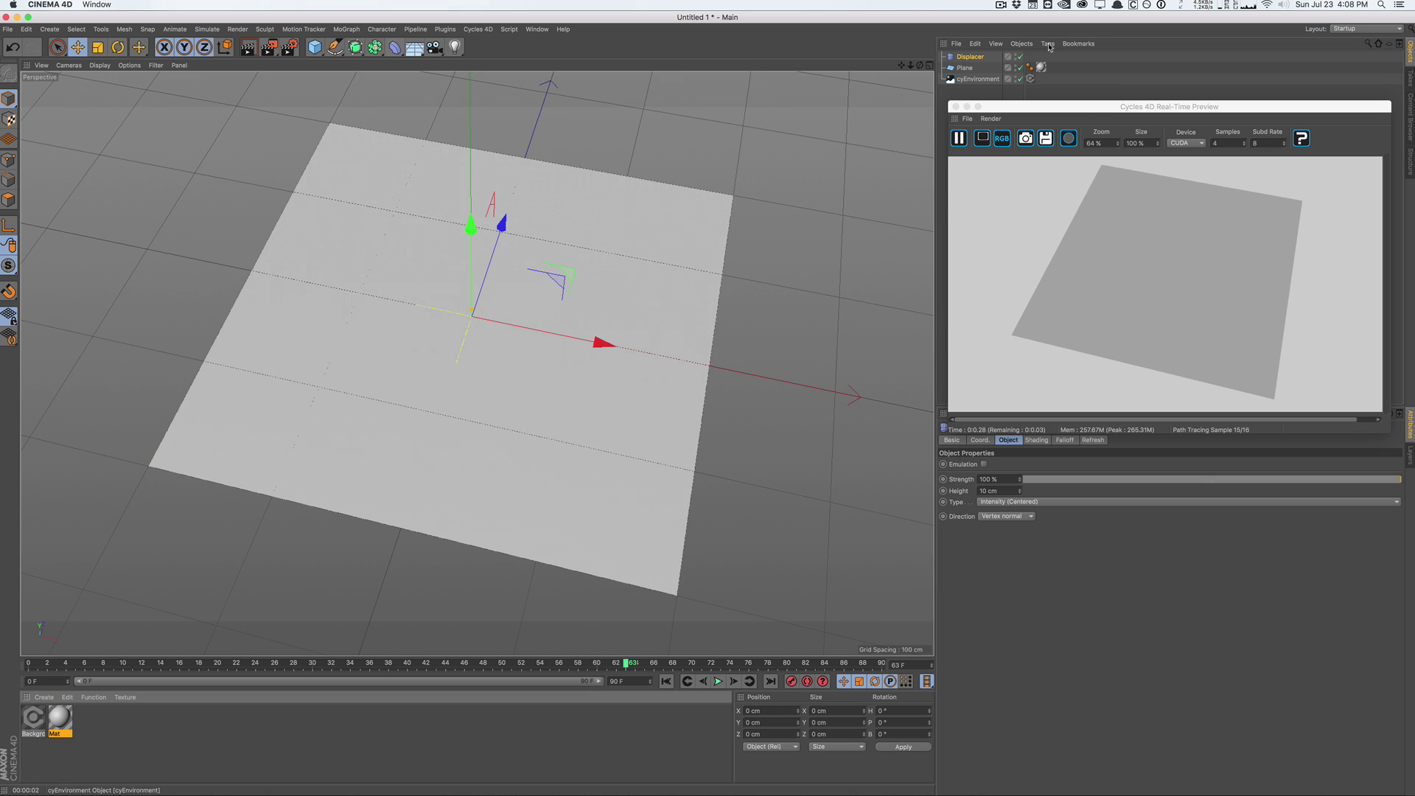
pyautogui.moveTo(967, 58); pyautogui.dragTo(964, 68)
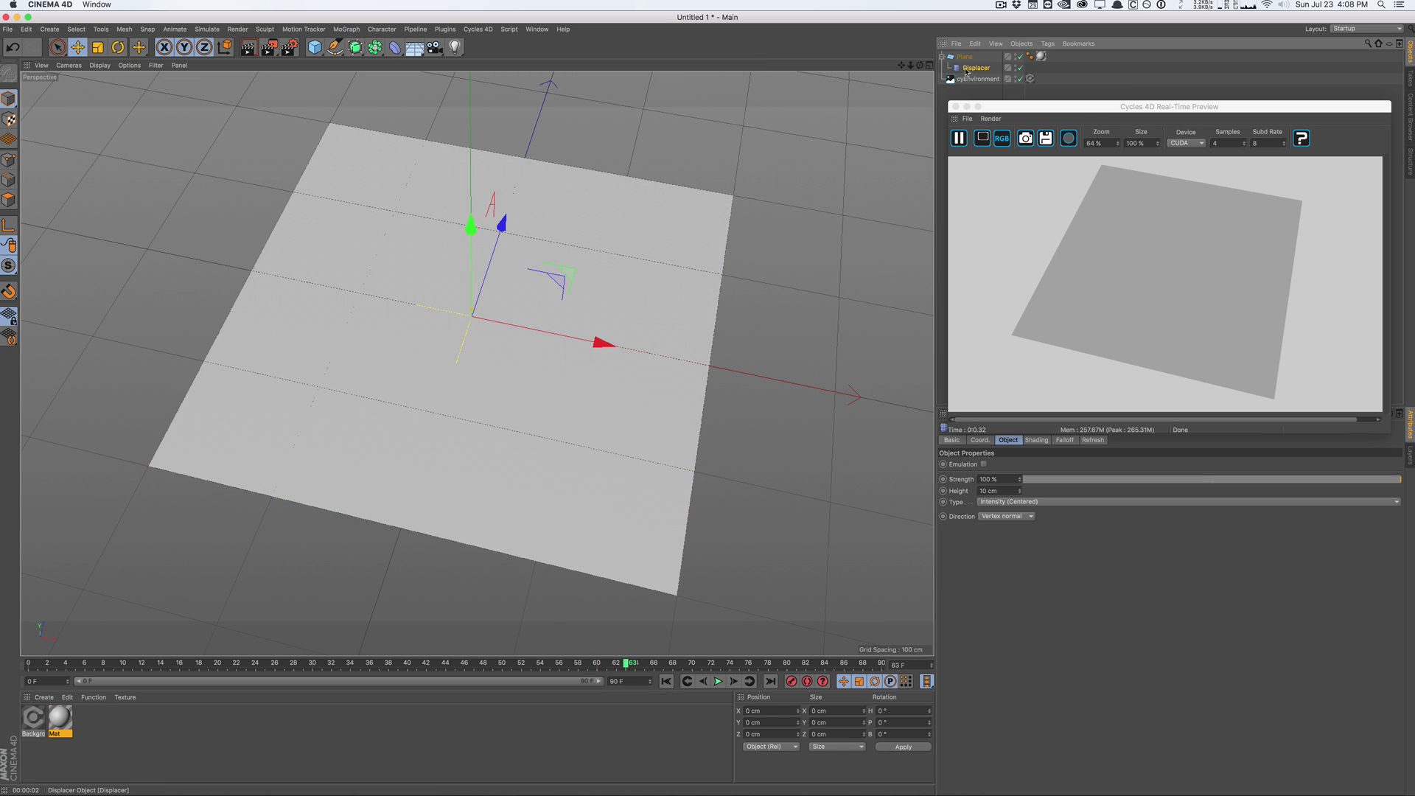
pyautogui.click(966, 57)
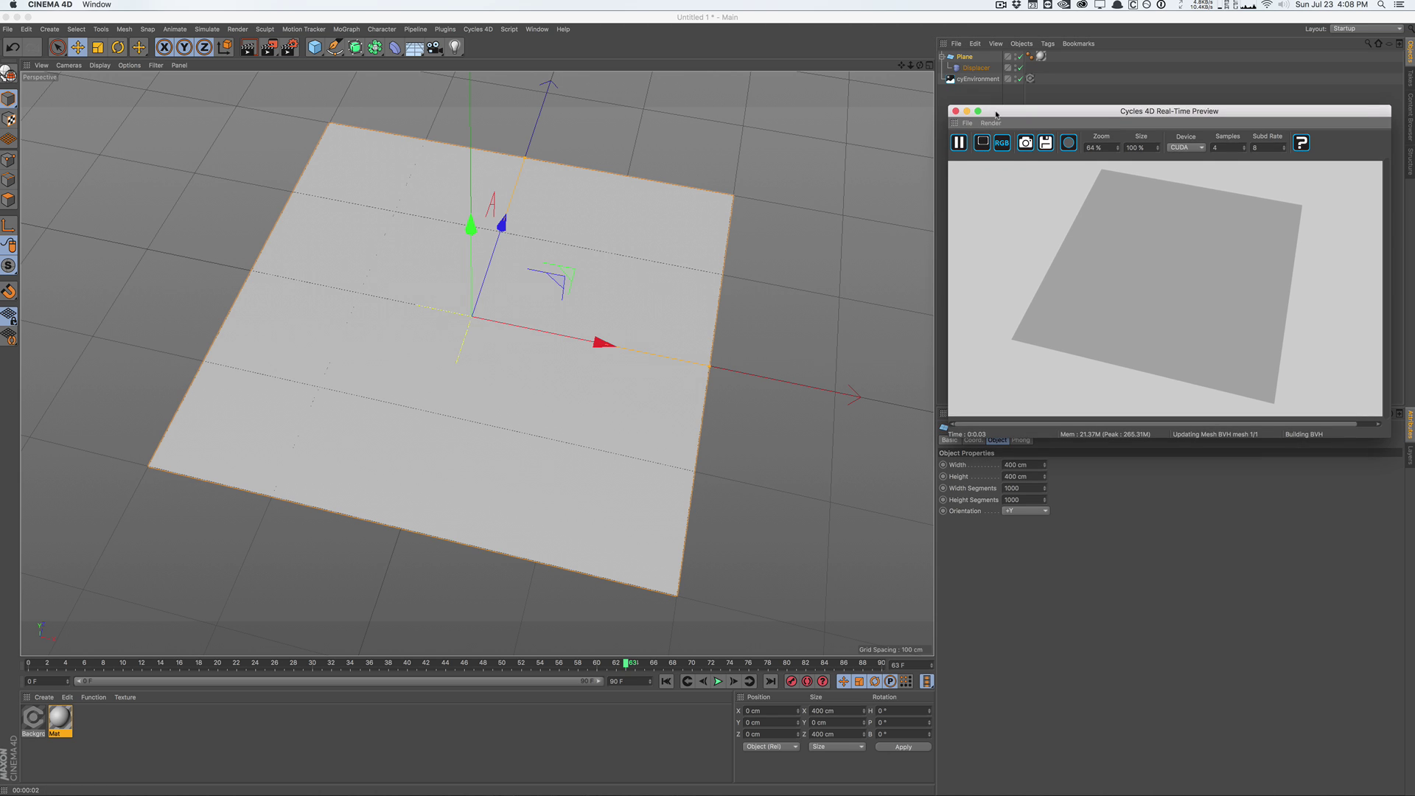
# Load the downloaded JSplacement PNG as the Displacer's shader image in its Shading settings
pyautogui.moveTo(995, 109); pyautogui.dragTo(583, 71)
pyautogui.click(969, 68)
pyautogui.click(1036, 440)
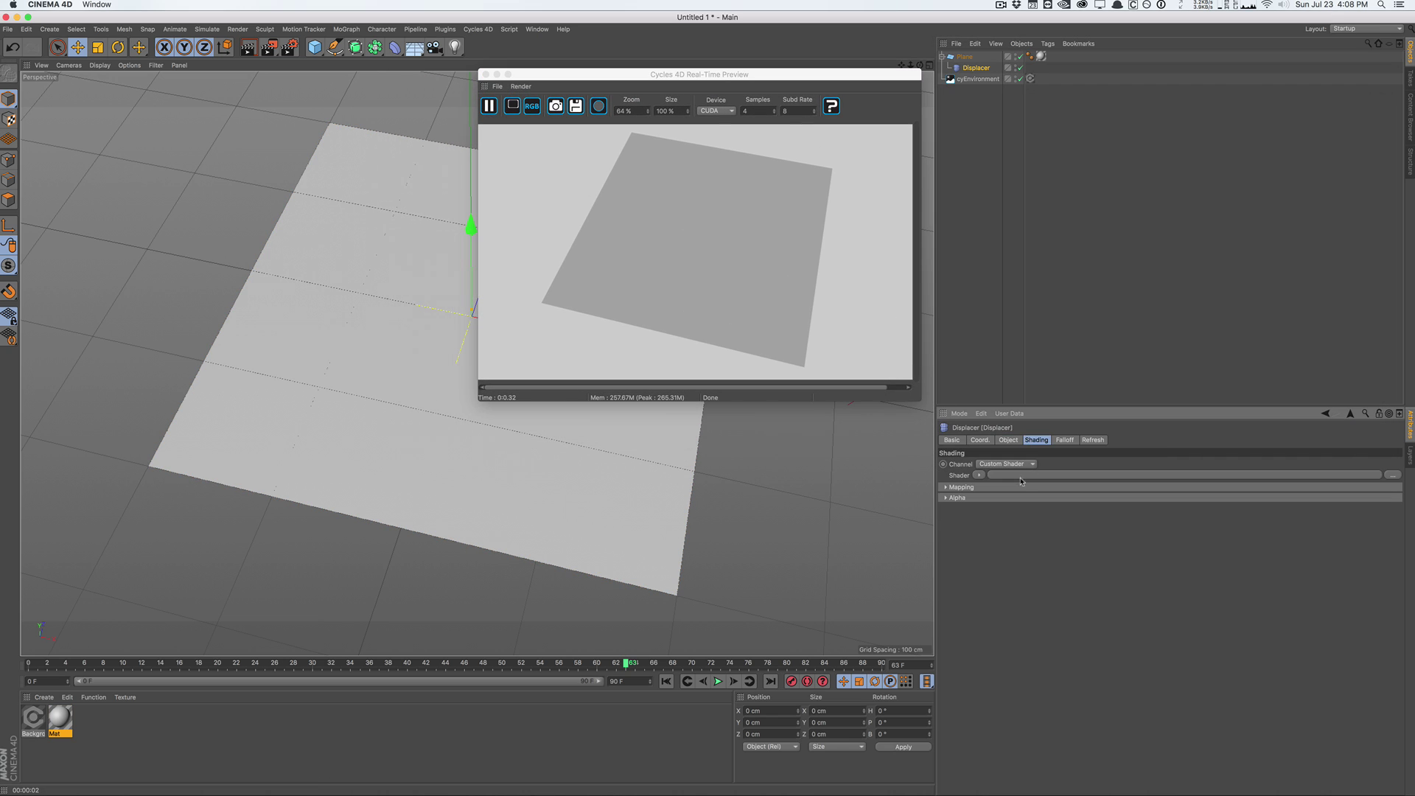
pyautogui.click(979, 475)
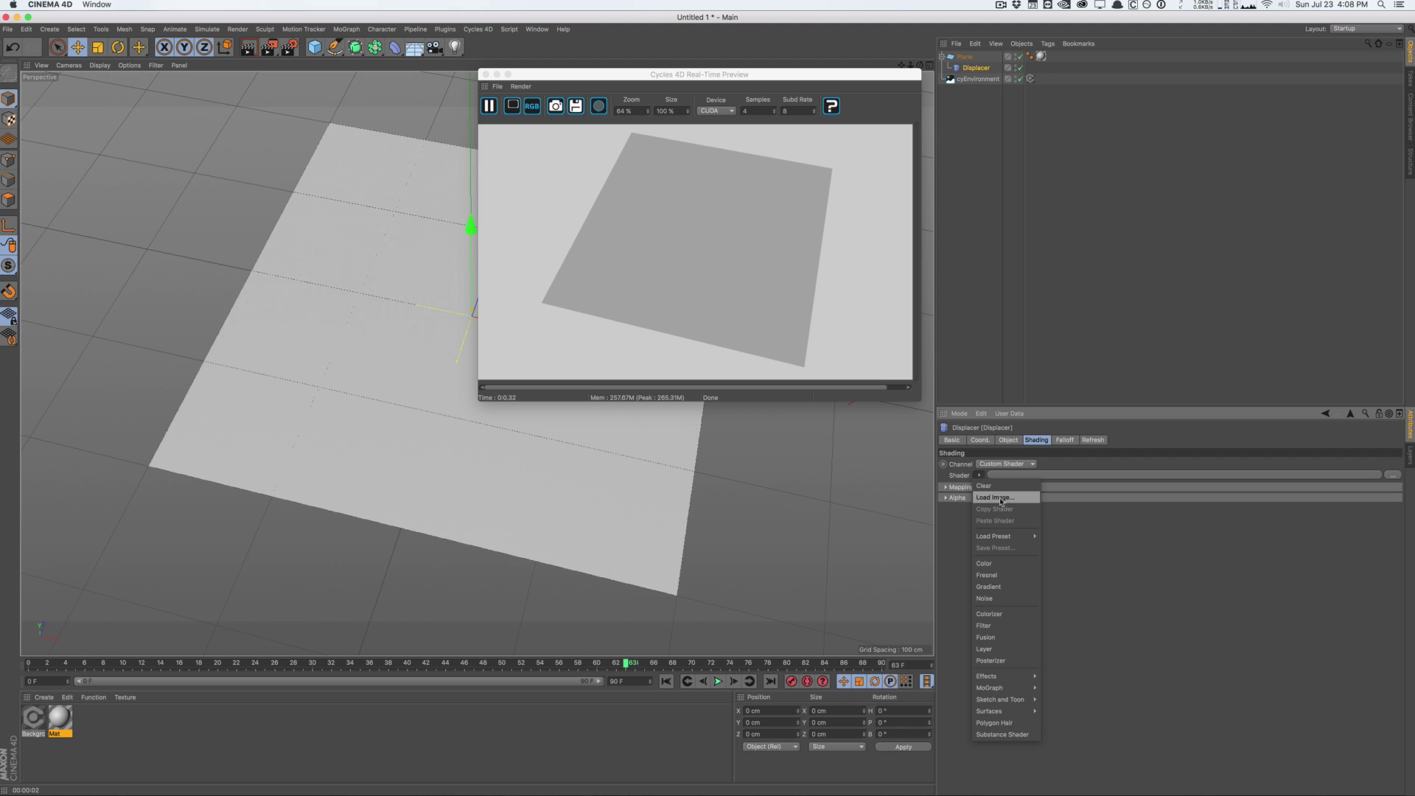
pyautogui.click(995, 497)
pyautogui.click(744, 258)
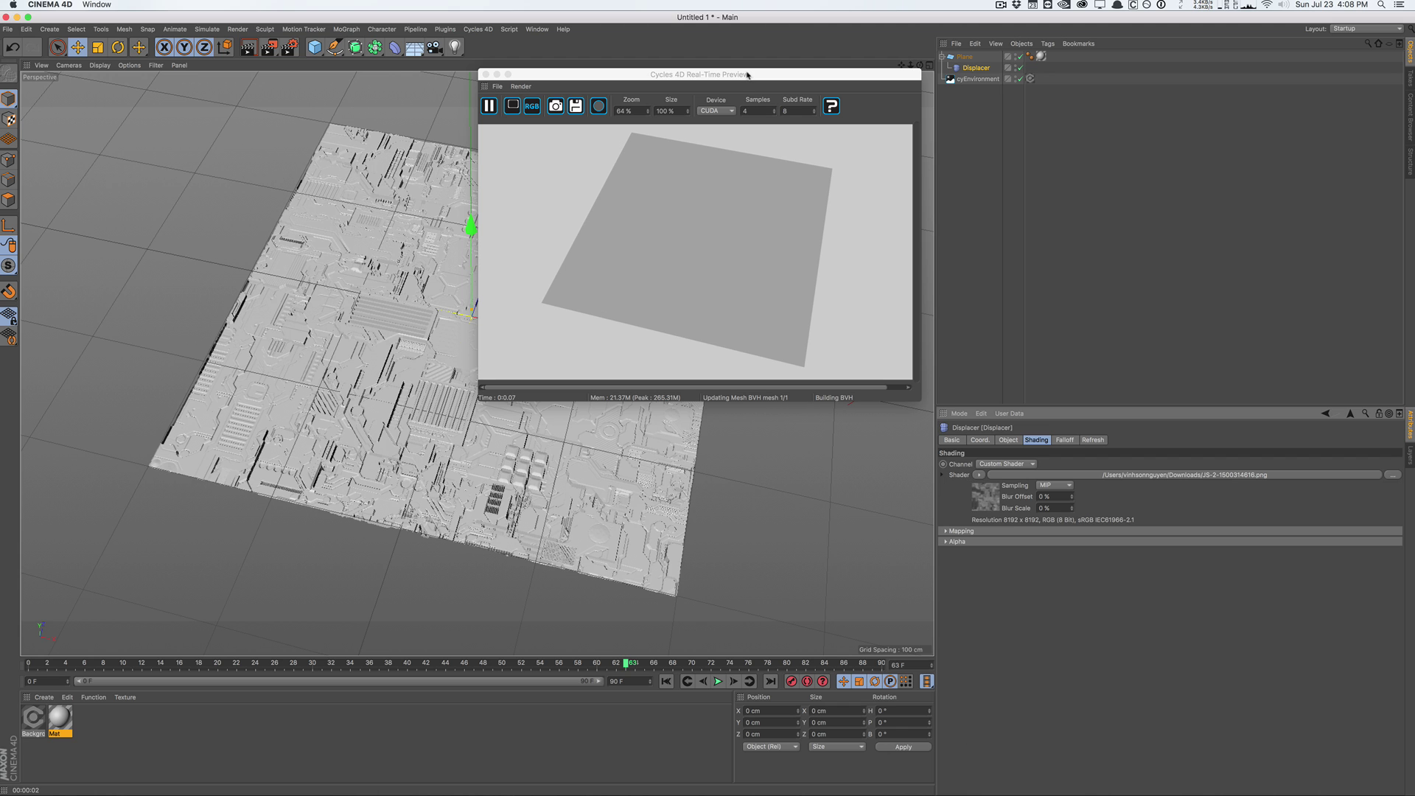
pyautogui.moveTo(747, 74); pyautogui.dragTo(1043, 193)
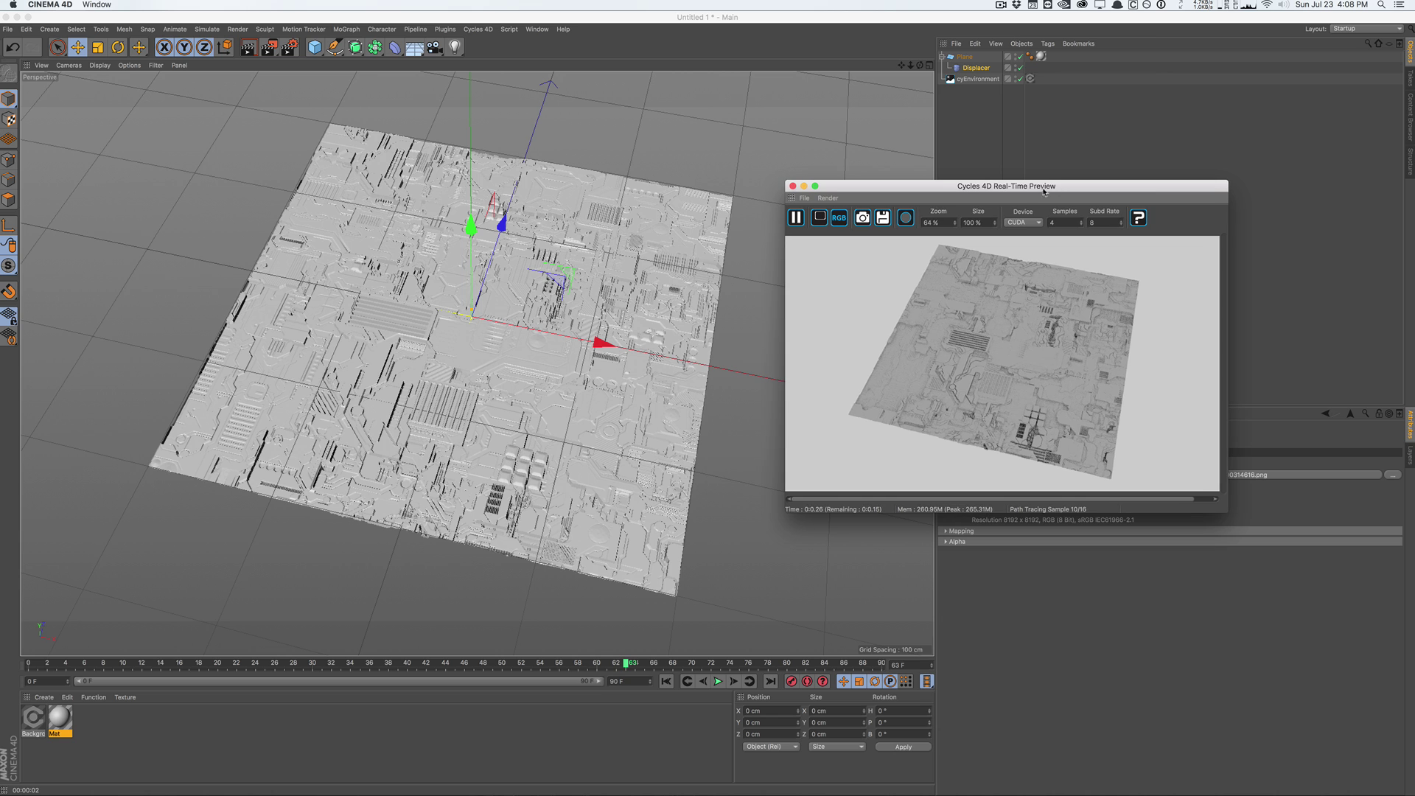
pyautogui.moveTo(936, 192); pyautogui.dragTo(584, 184)
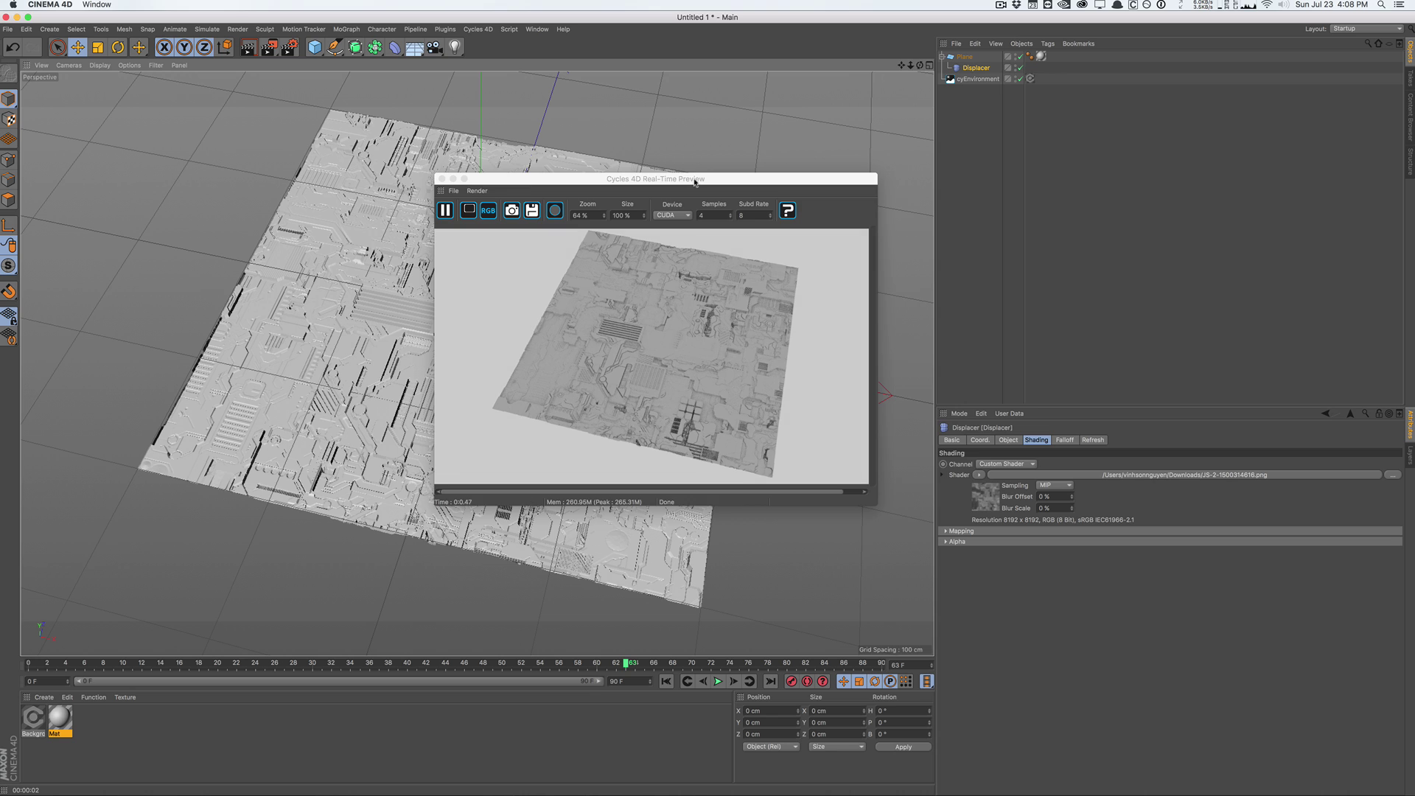
pyautogui.moveTo(694, 182); pyautogui.dragTo(730, 71)
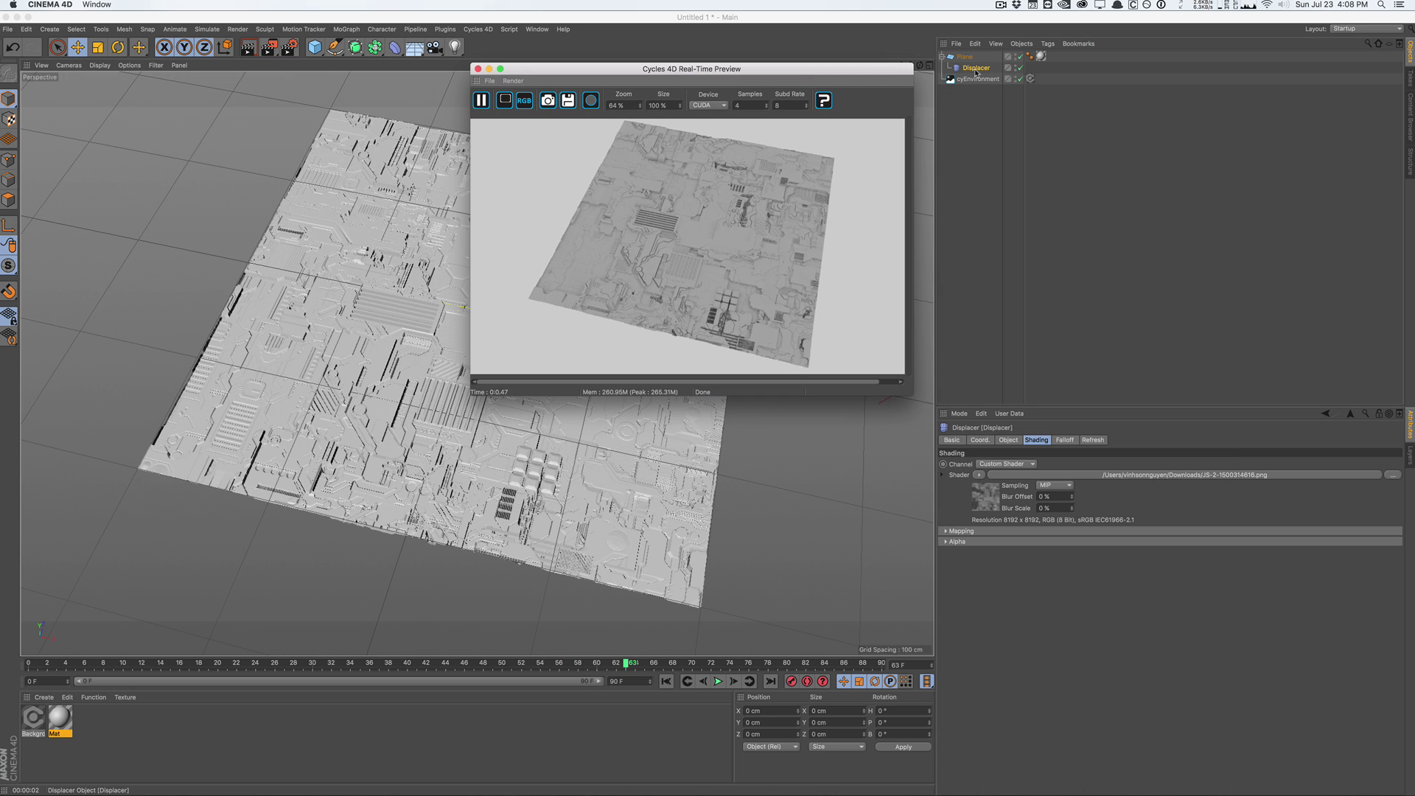
# Set the Displacer's Height to 90 cm, then select the Plane and orbit to an oblique view
pyautogui.click(1021, 470)
pyautogui.click(1009, 440)
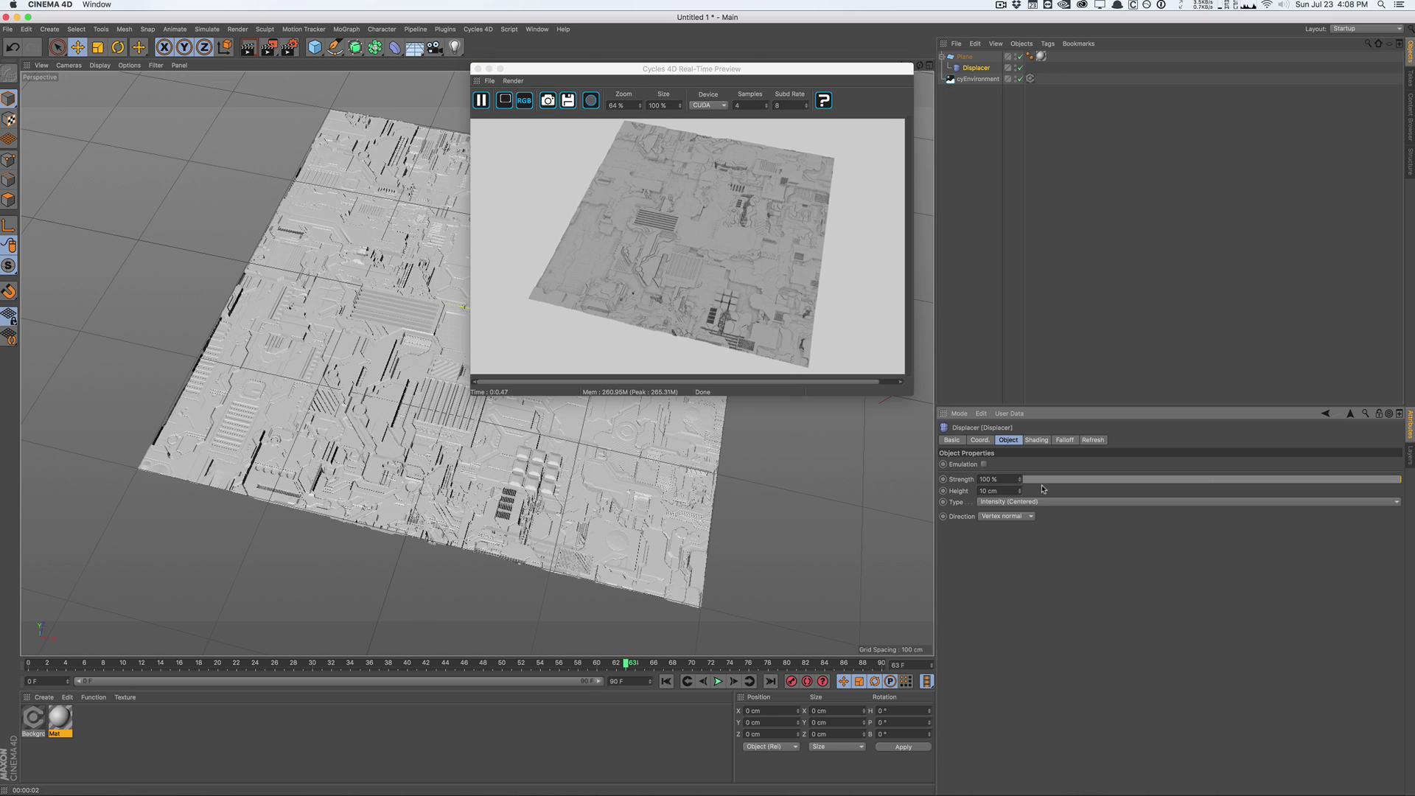
pyautogui.click(1010, 490)
pyautogui.write('90')
pyautogui.press('Return')
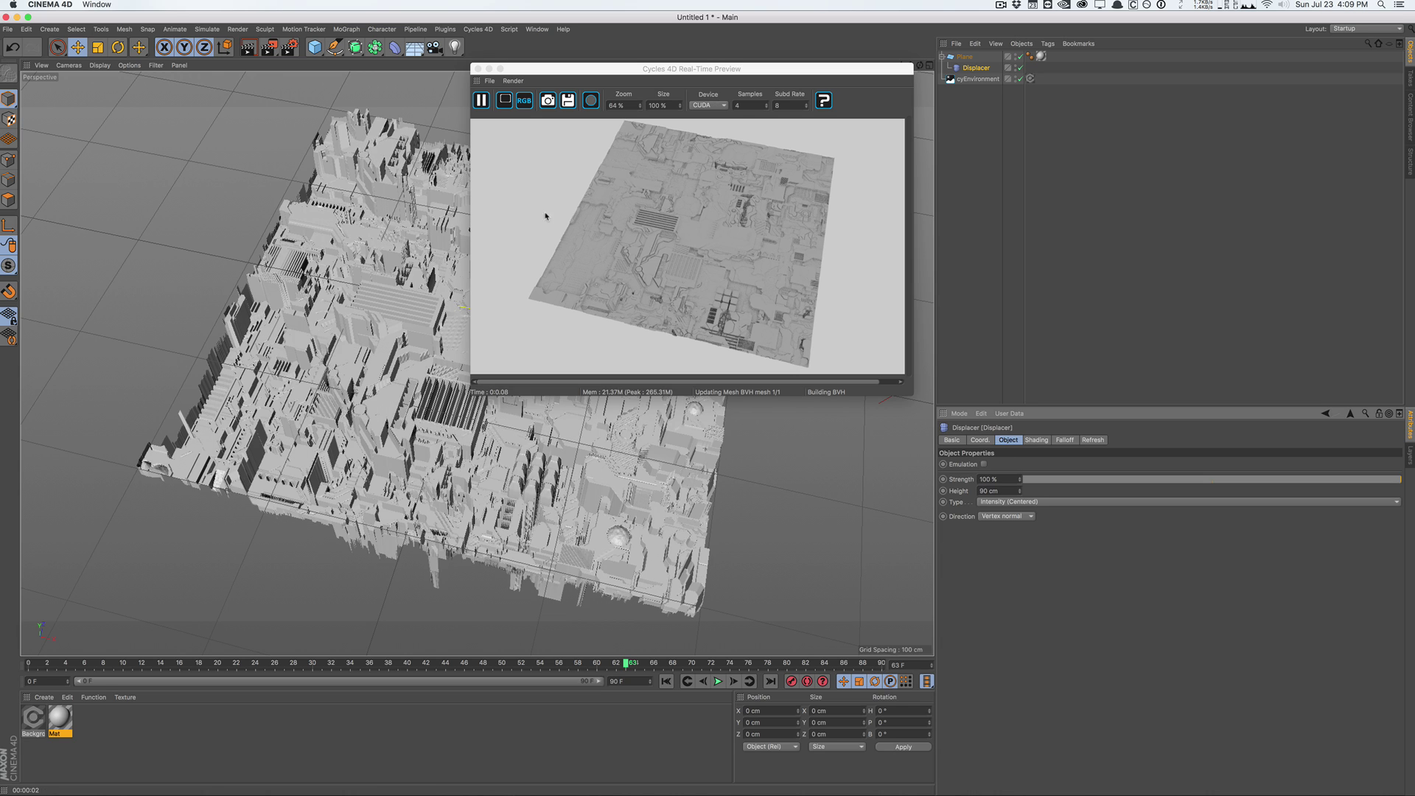
pyautogui.moveTo(735, 69); pyautogui.dragTo(1214, 99)
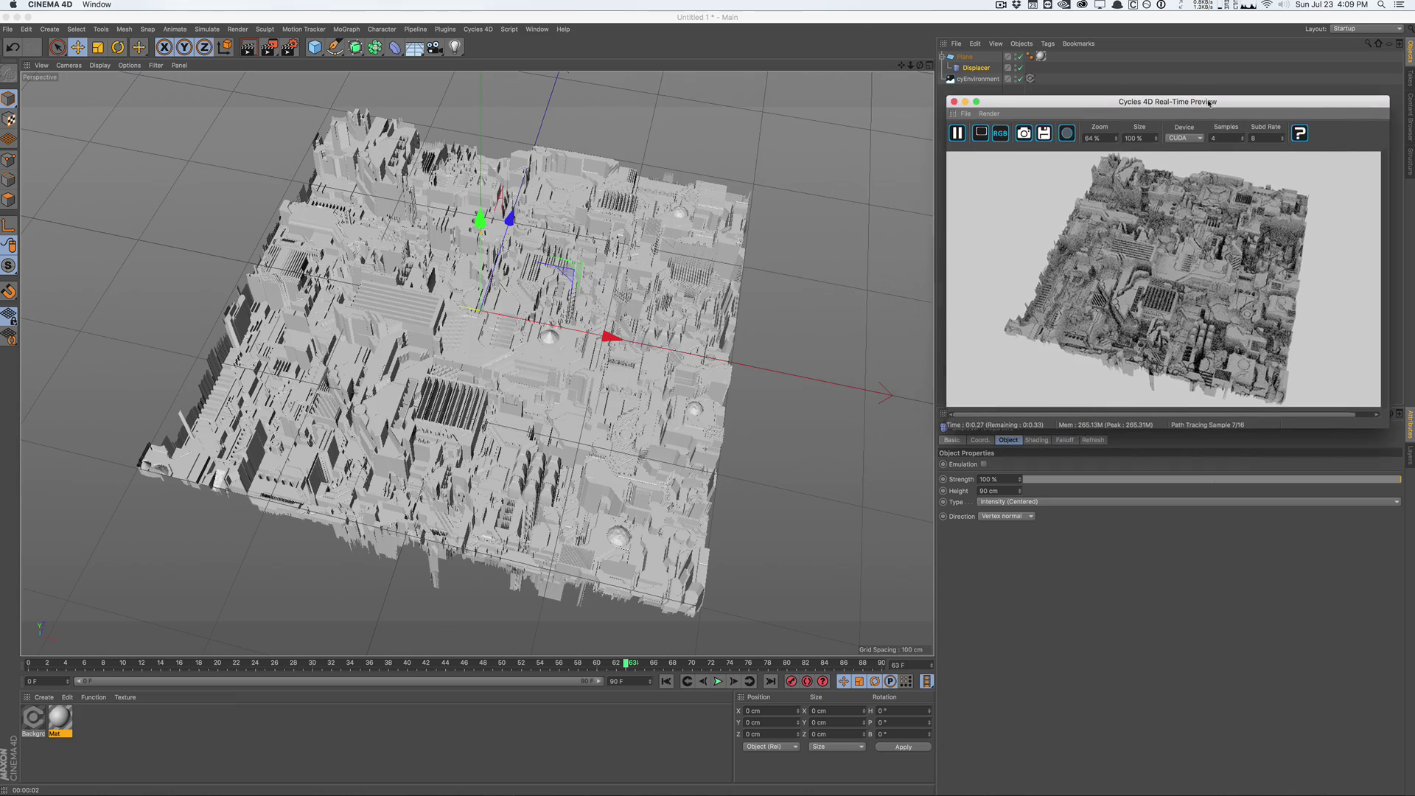
pyautogui.click(538, 316)
pyautogui.moveTo(537, 316); pyautogui.dragTo(483, 383)
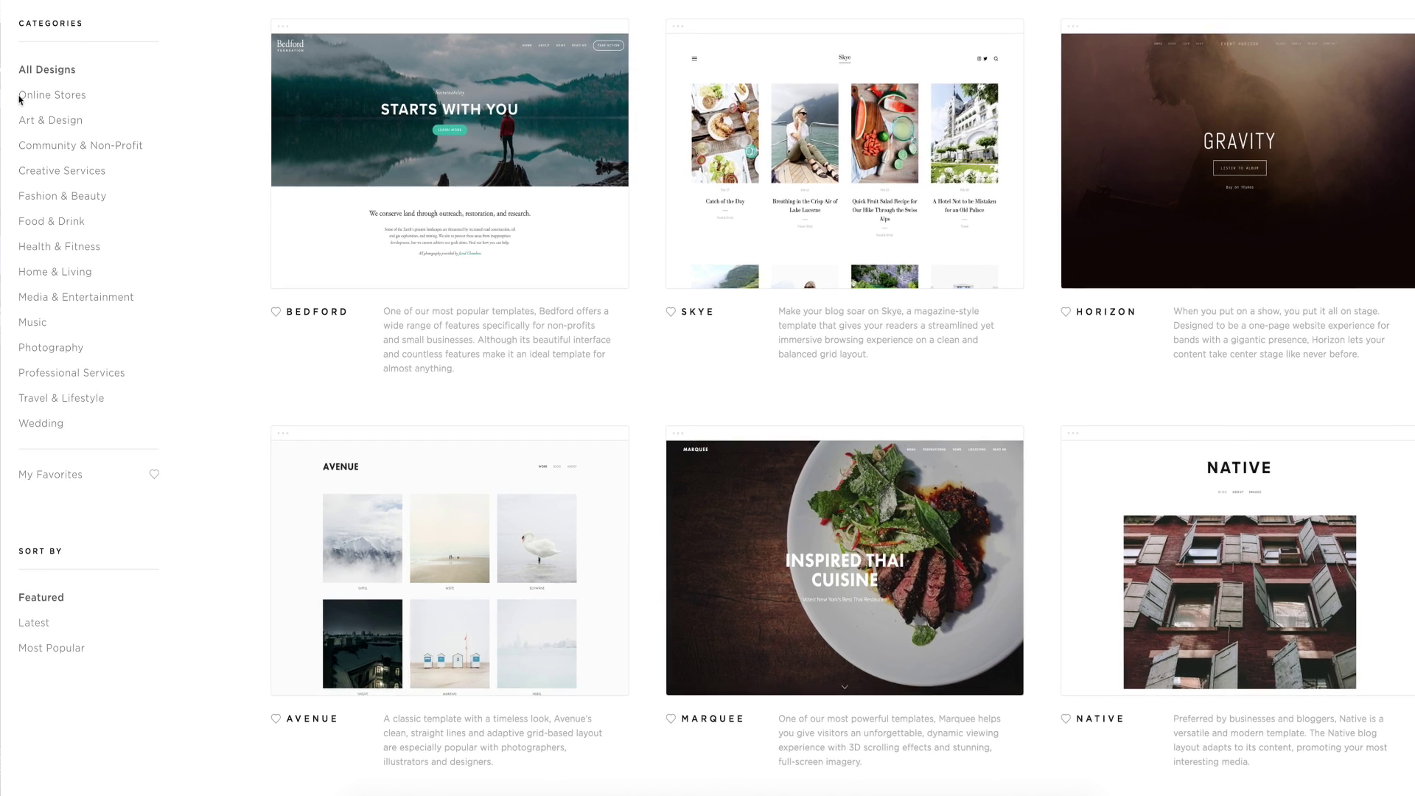
# Filter templates by Online Stores and Art & Design, and delete the intro paragraph's closing sentence
pyautogui.click(23, 100)
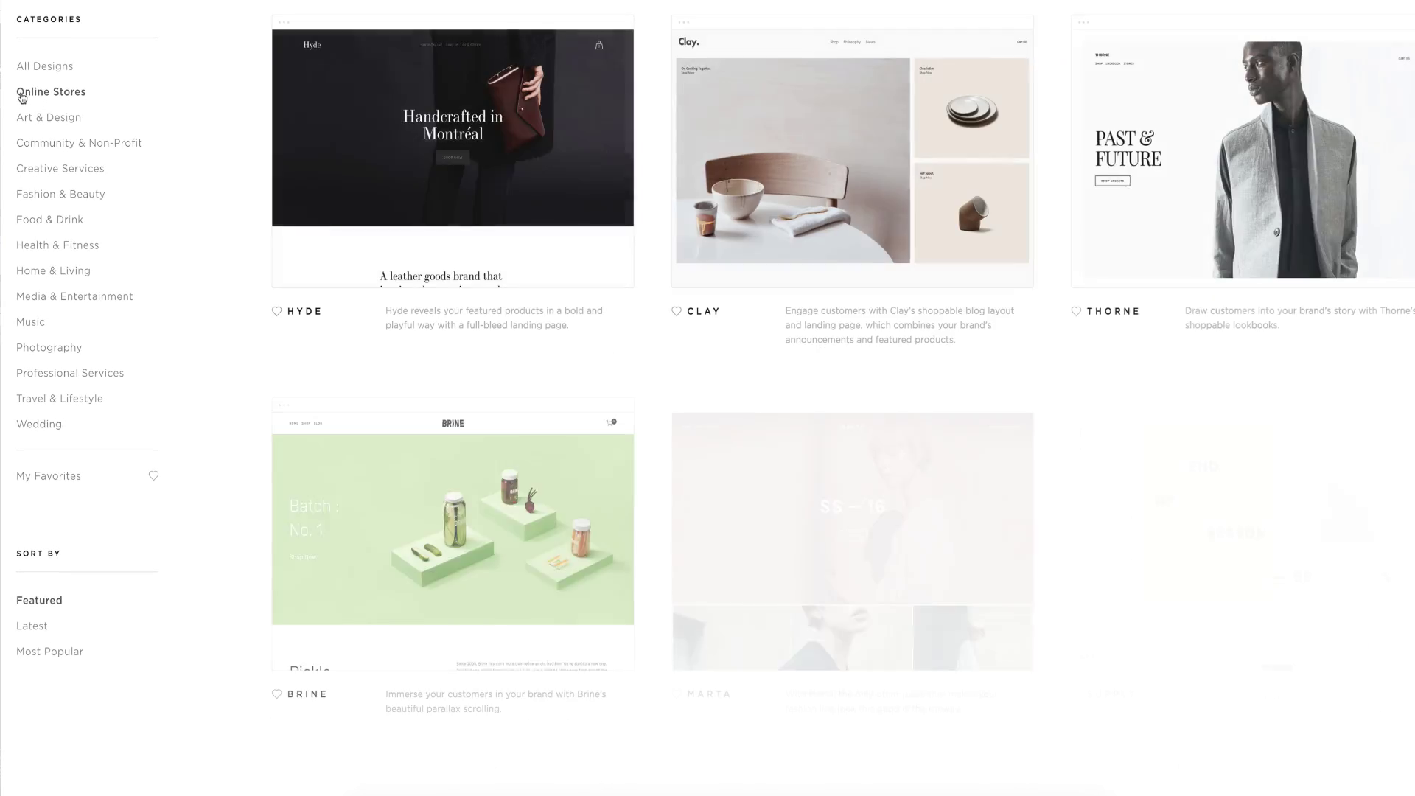
pyautogui.click(21, 112)
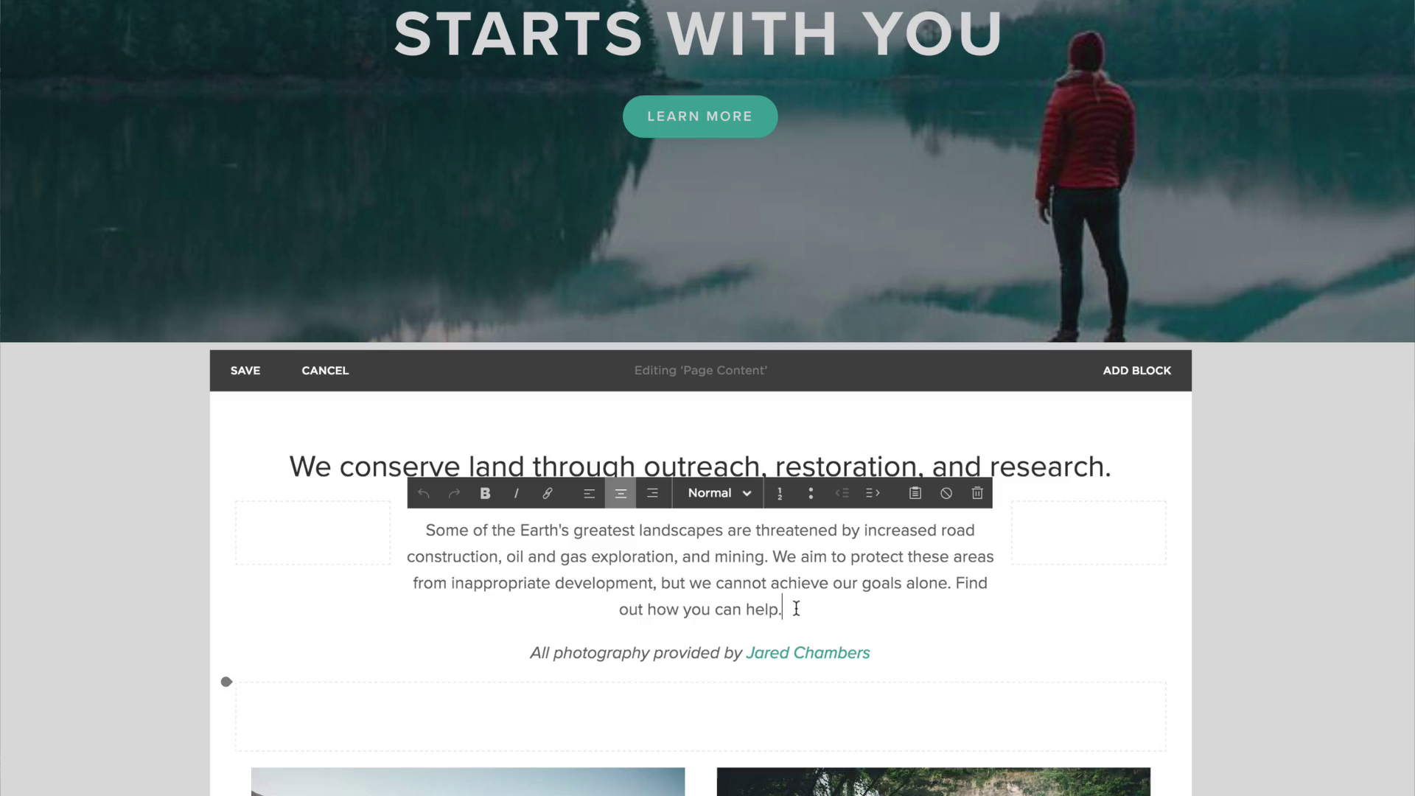
pyautogui.moveTo(783, 608); pyautogui.dragTo(774, 556)
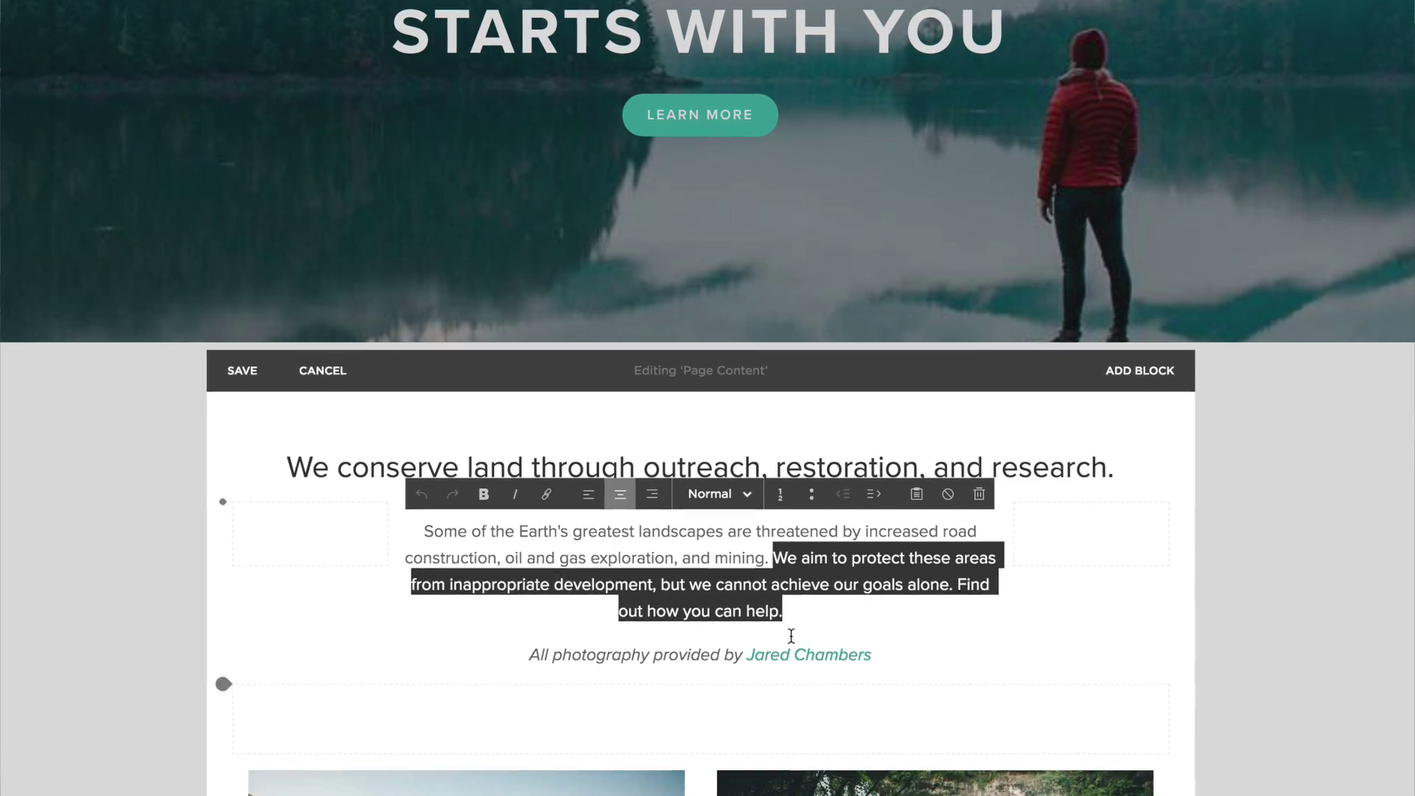
pyautogui.press('BackSpace')
# Make the photographer's name in the credit line bold and save the page
pyautogui.moveTo(749, 605); pyautogui.dragTo(873, 604)
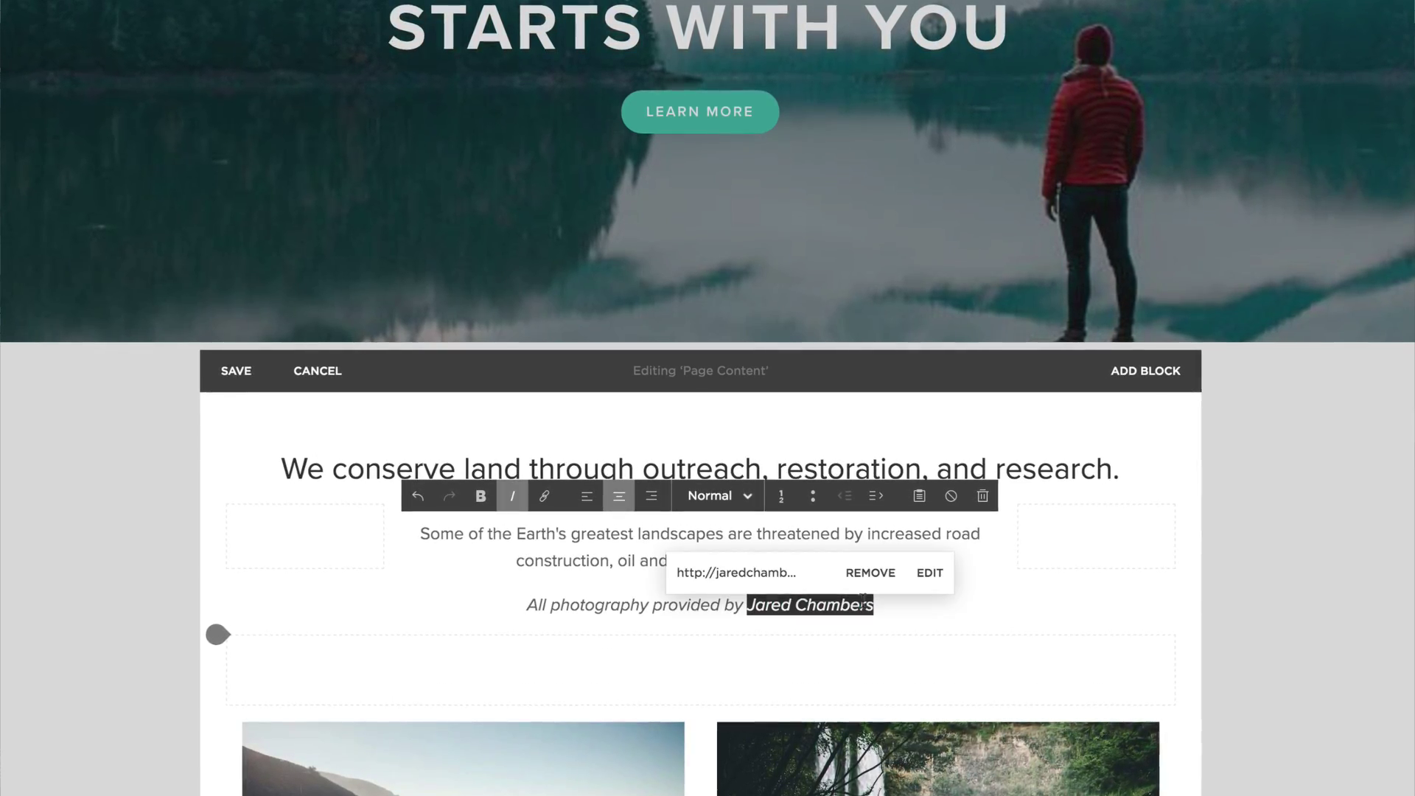
pyautogui.click(479, 496)
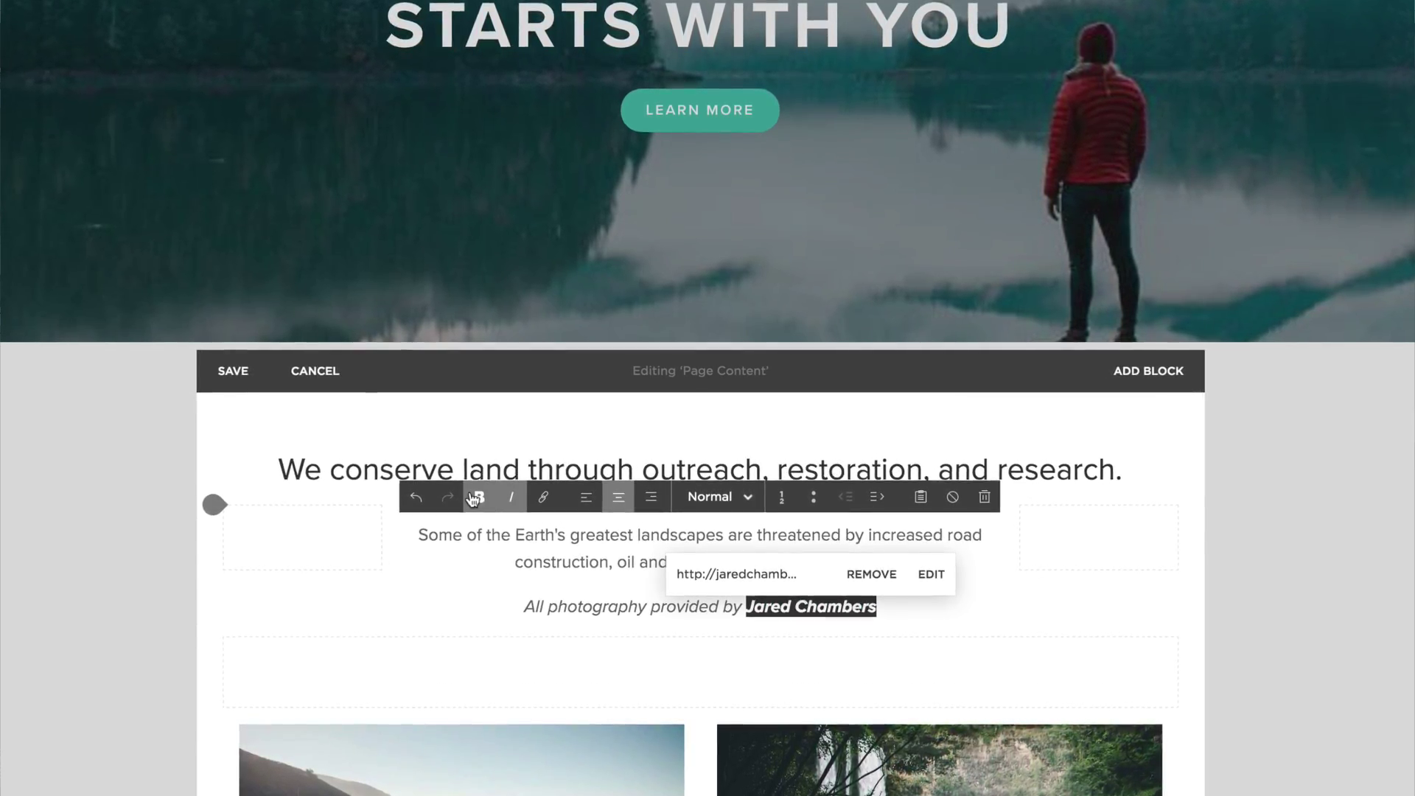
pyautogui.click(467, 590)
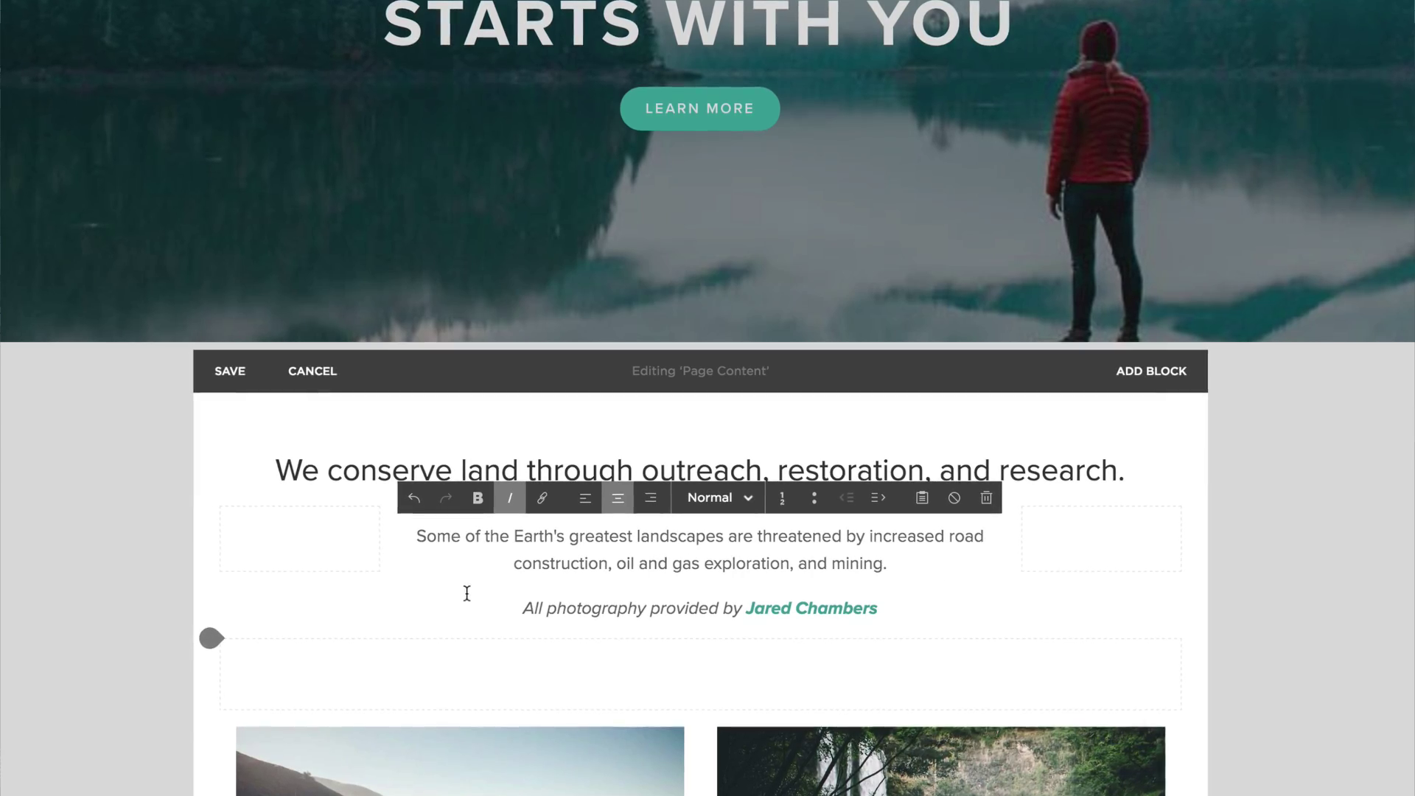
pyautogui.click(217, 390)
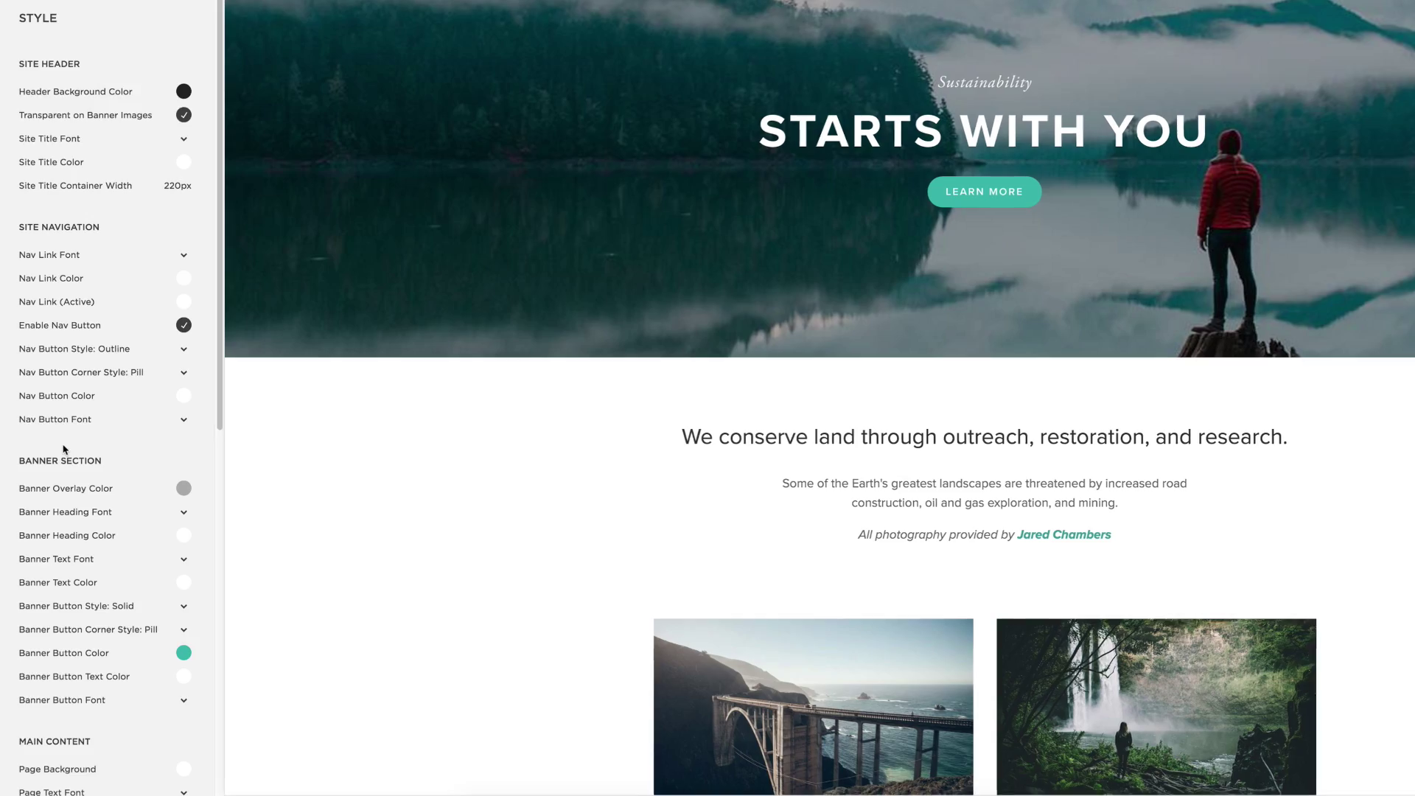
# Change the Banner Button Color from teal to blue
pyautogui.scroll(-5, 111, 368)
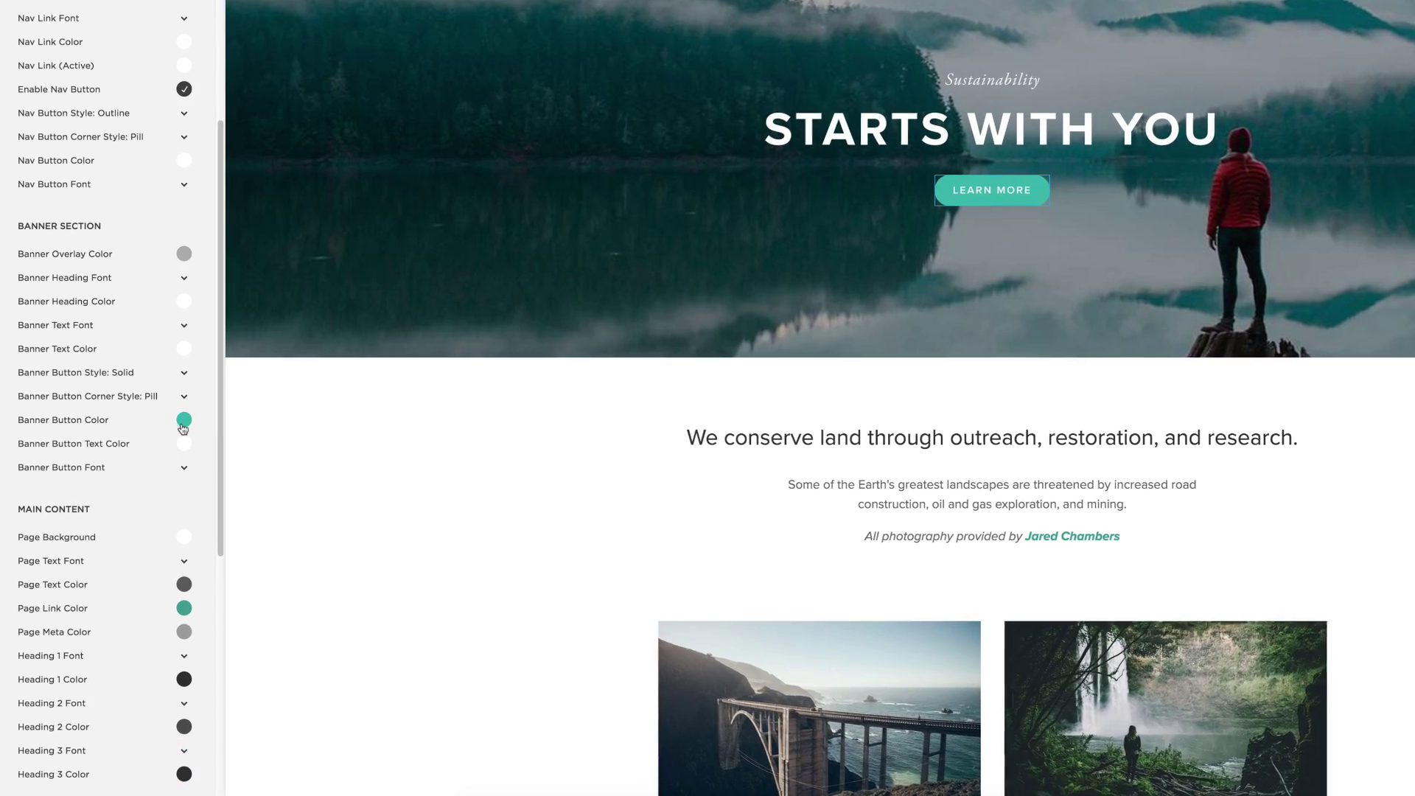
pyautogui.click(185, 420)
pyautogui.moveTo(102, 326); pyautogui.dragTo(118, 326)
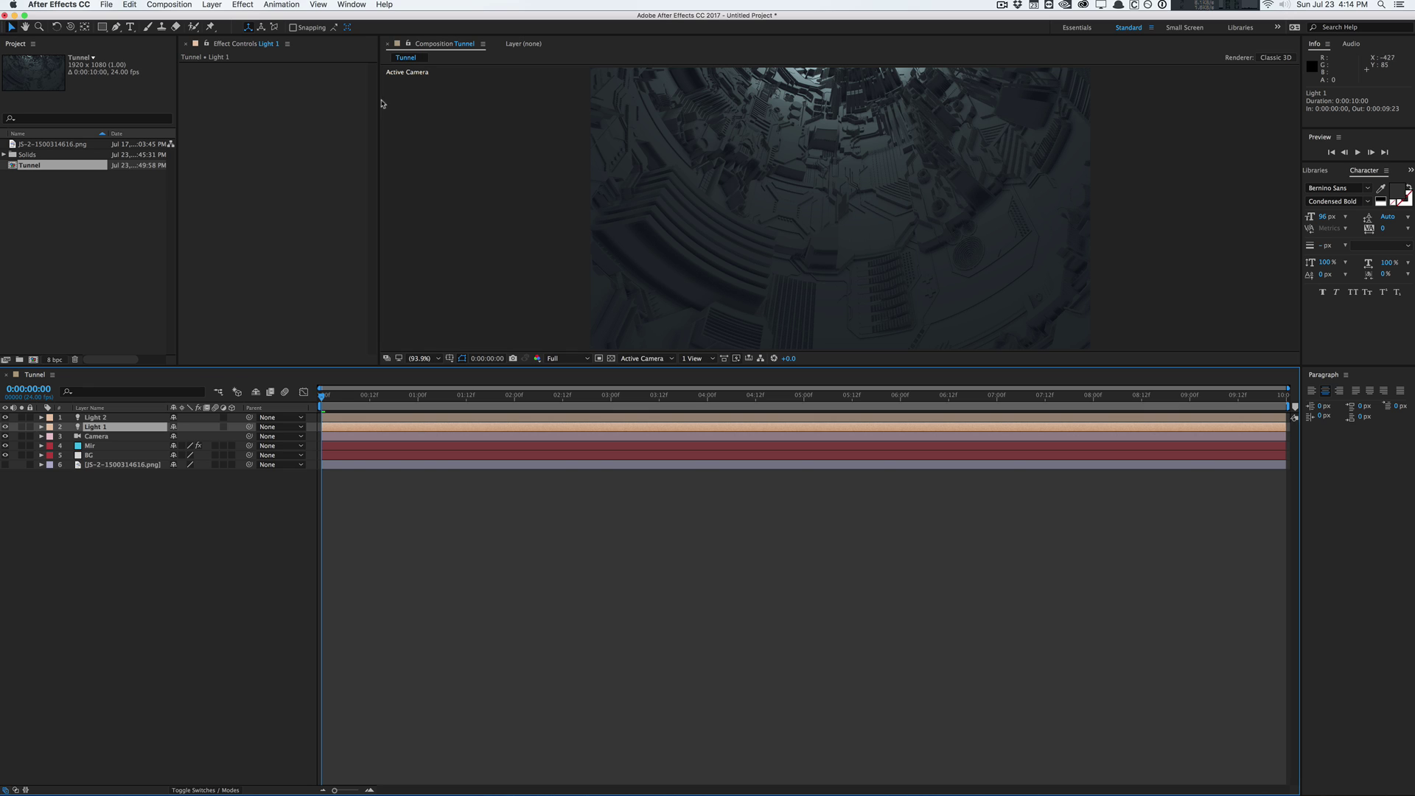
# Create a new composition named Mir containing a solid named Mir
pyautogui.click(169, 4)
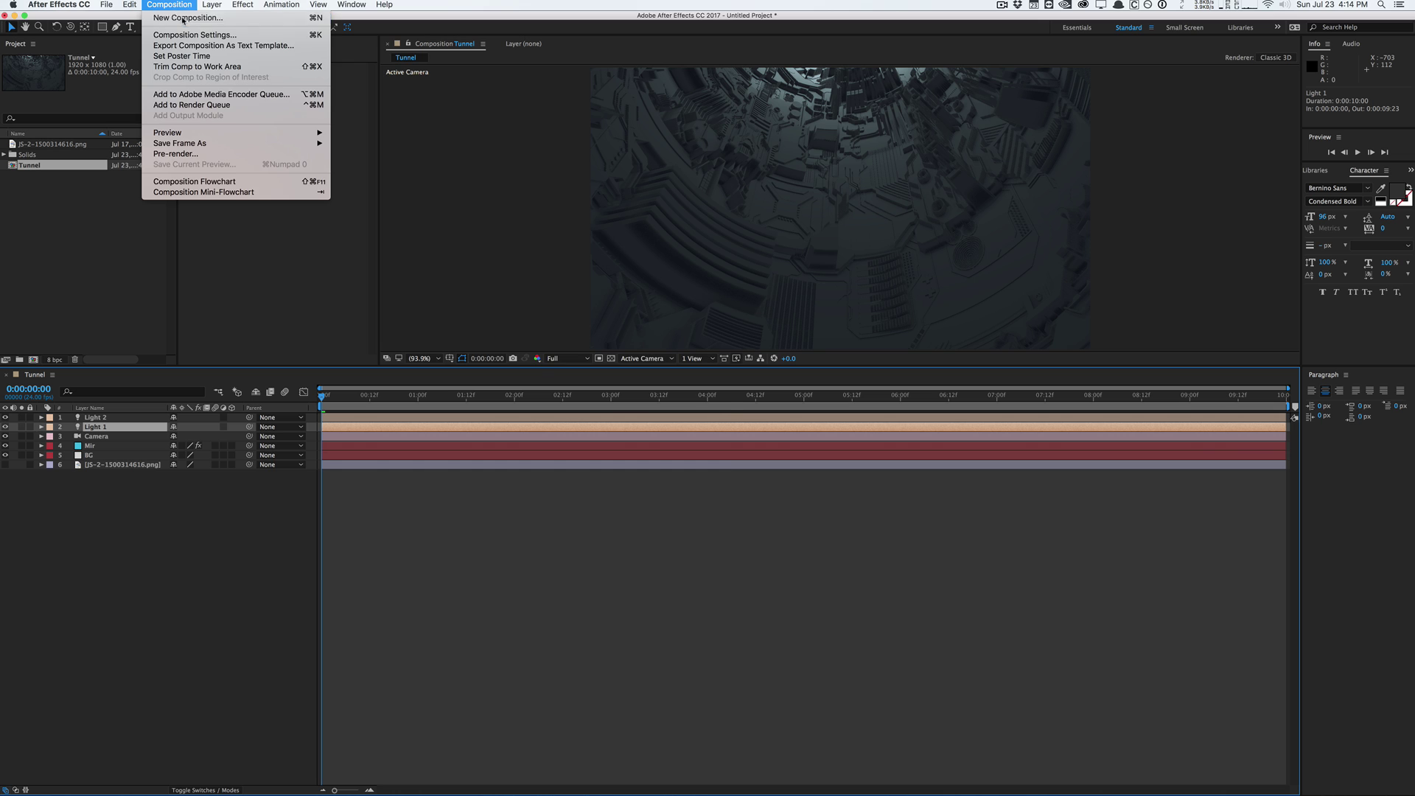
pyautogui.click(177, 18)
pyautogui.write('Mir')
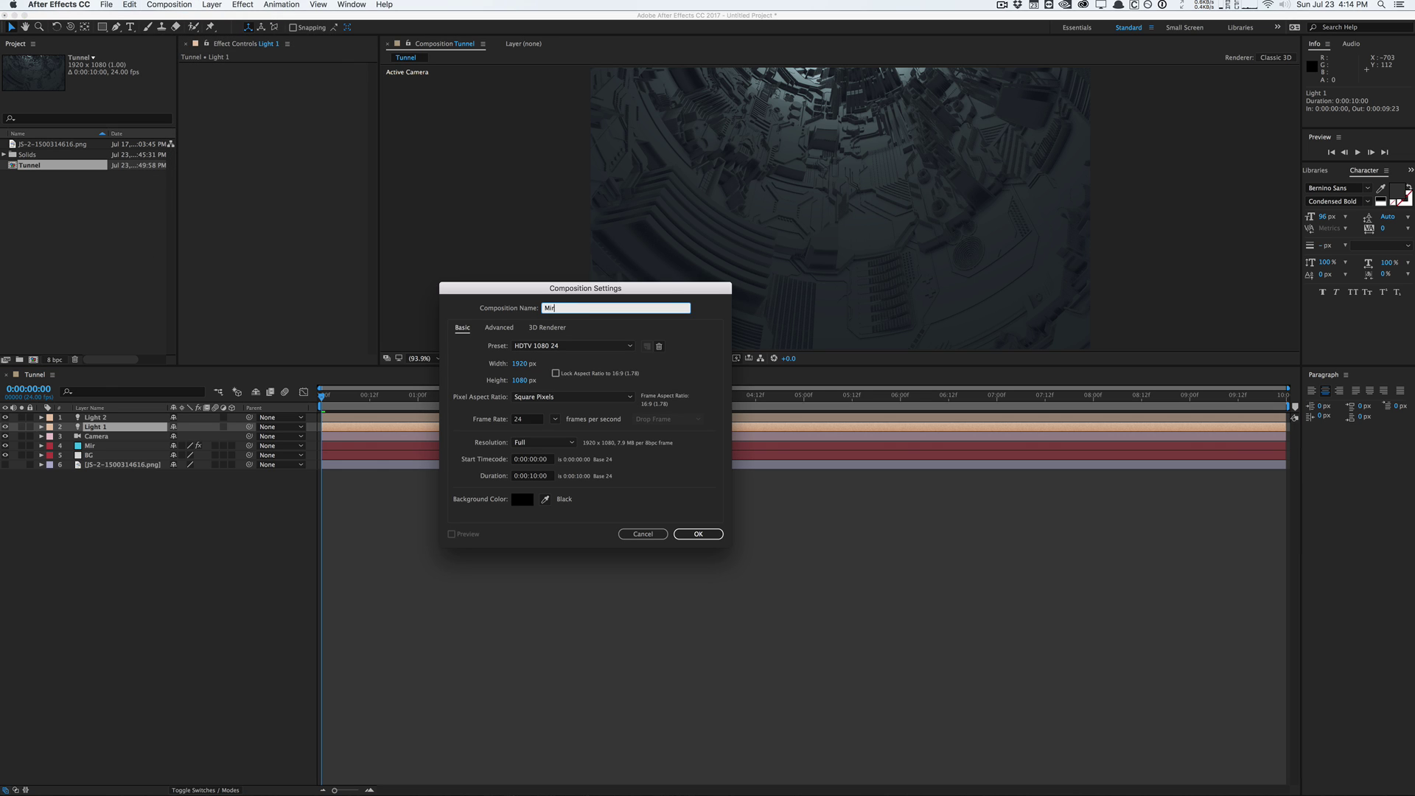
pyautogui.press('Return')
pyautogui.click(211, 4)
pyautogui.moveTo(221, 18)
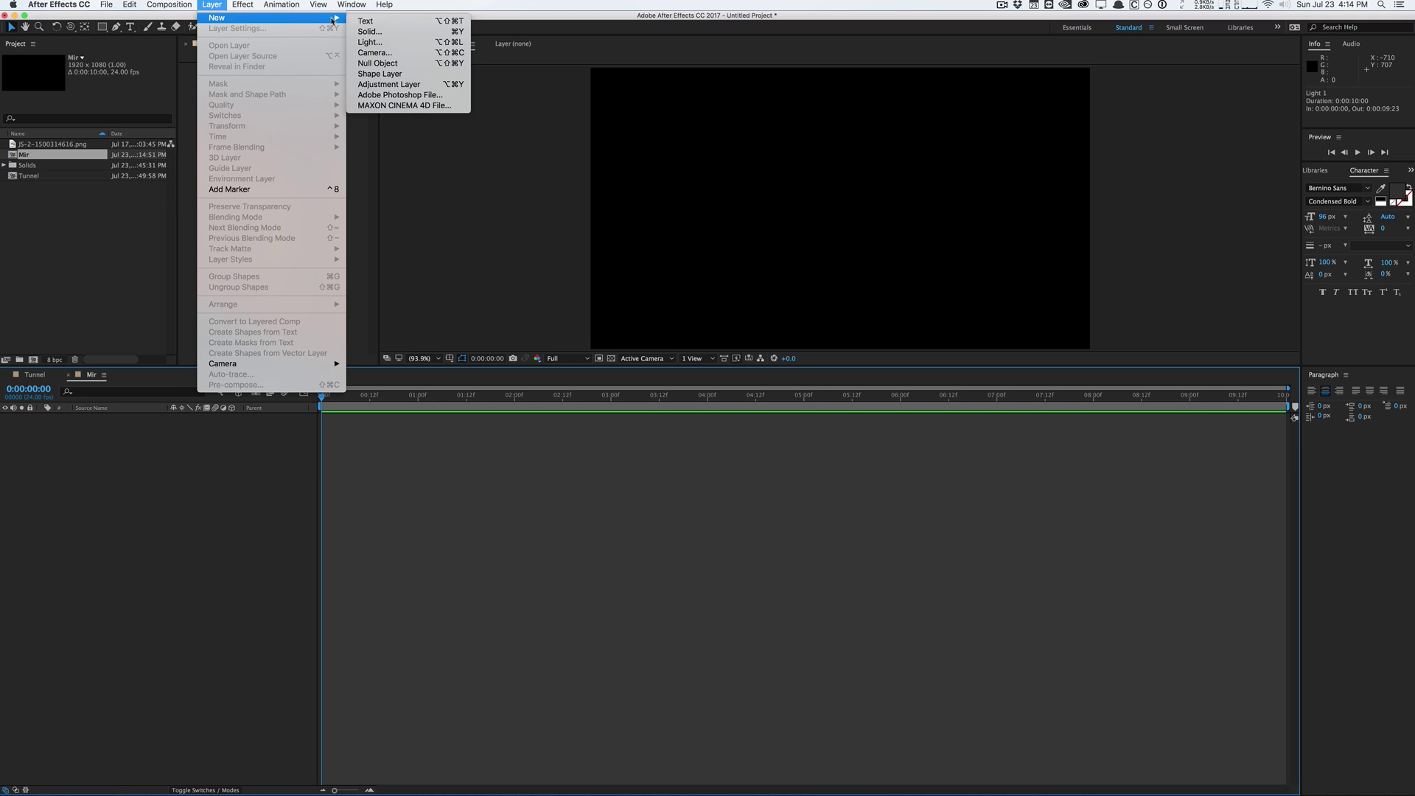
pyautogui.click(369, 32)
pyautogui.write('Mir')
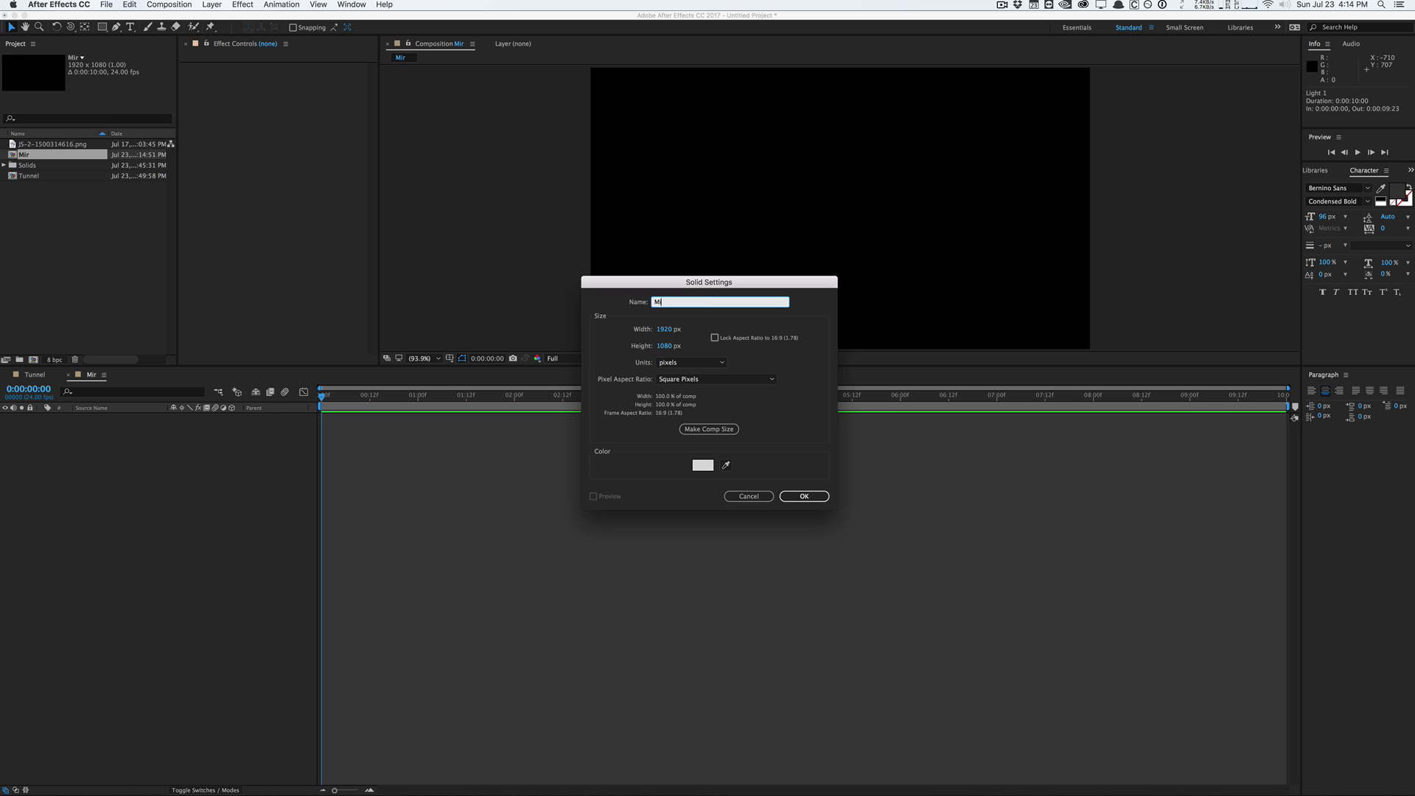
pyautogui.press('Return')
# Apply Trapcode Mir to the solid and set its Fractal Frequency to 0
pyautogui.click(243, 5)
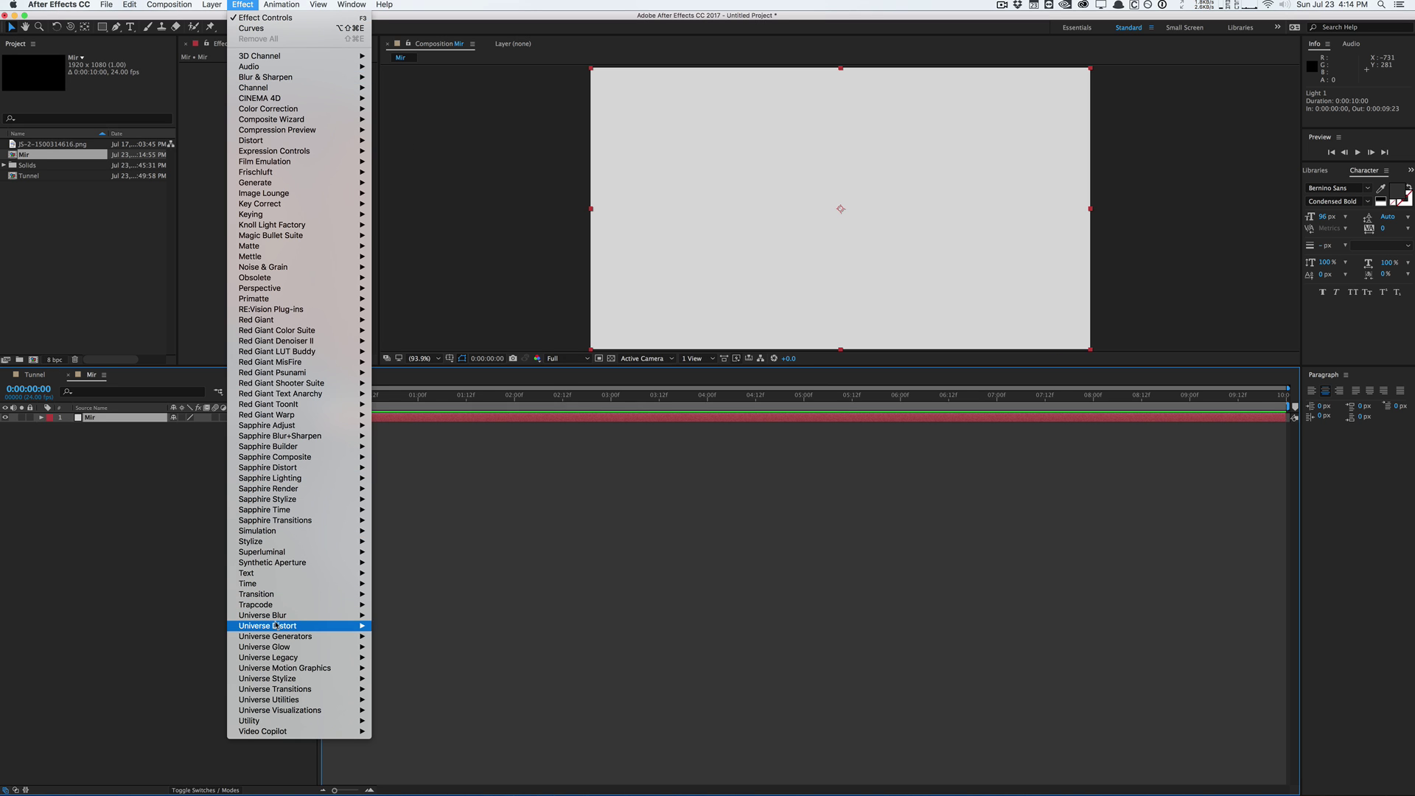
pyautogui.moveTo(292, 608)
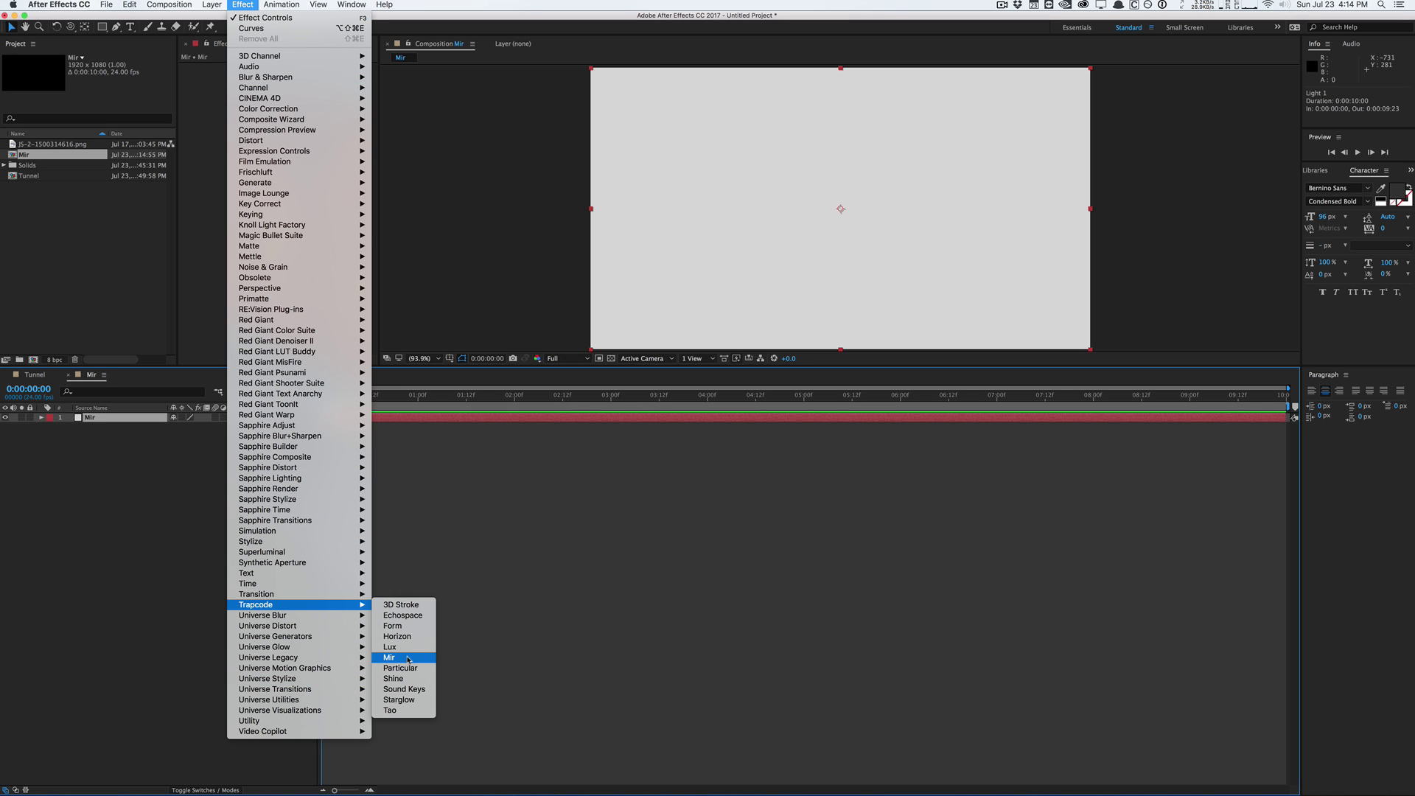
pyautogui.click(409, 657)
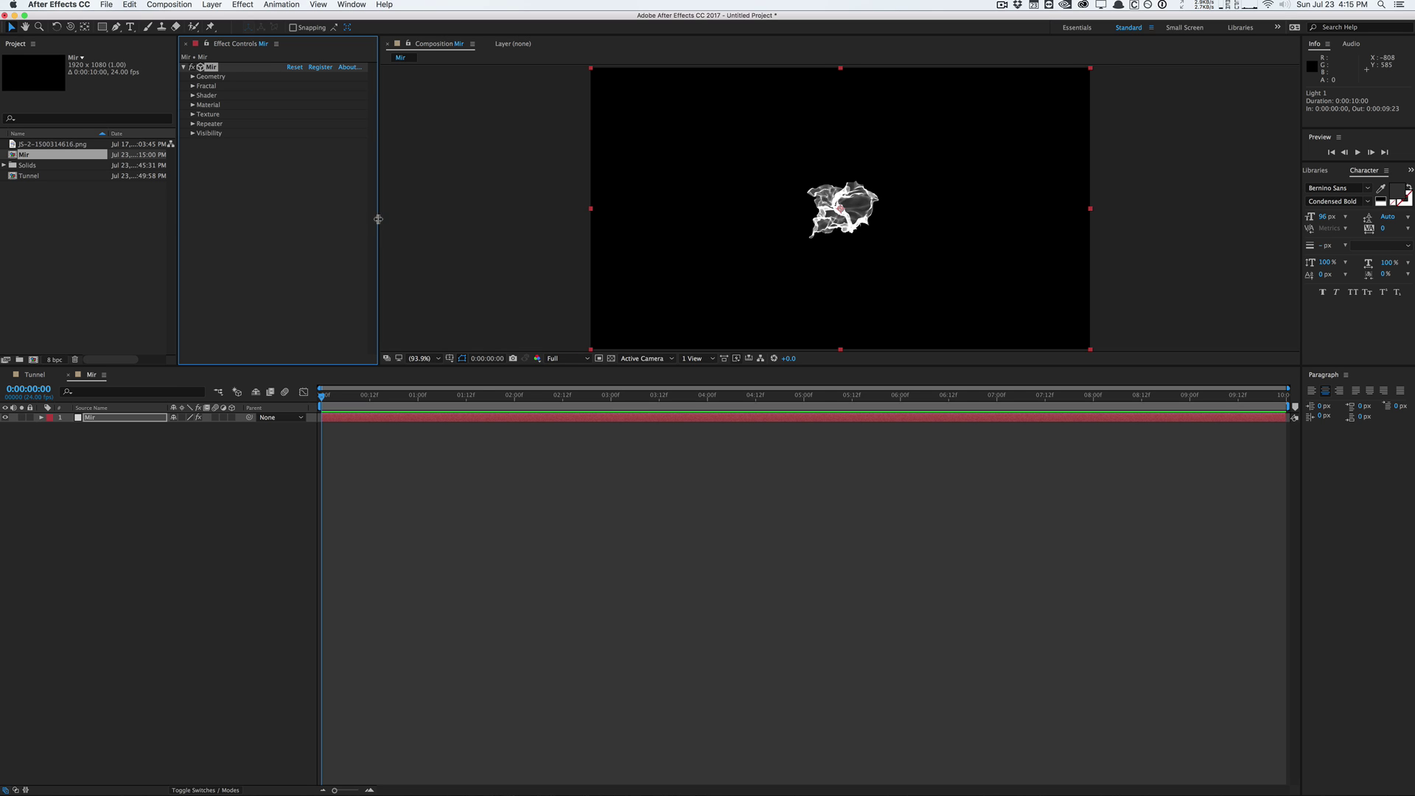
pyautogui.moveTo(378, 219); pyautogui.dragTo(410, 217)
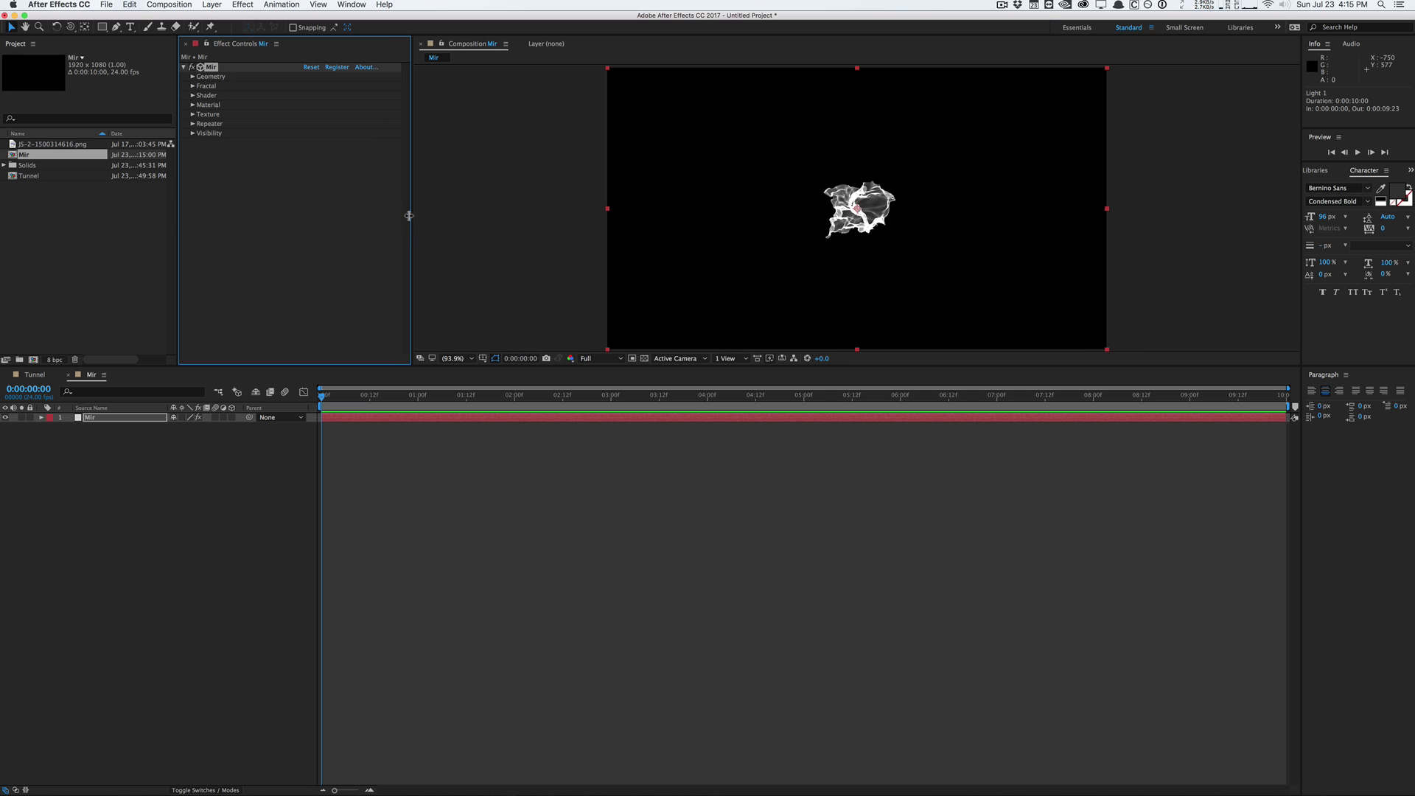
pyautogui.click(194, 77)
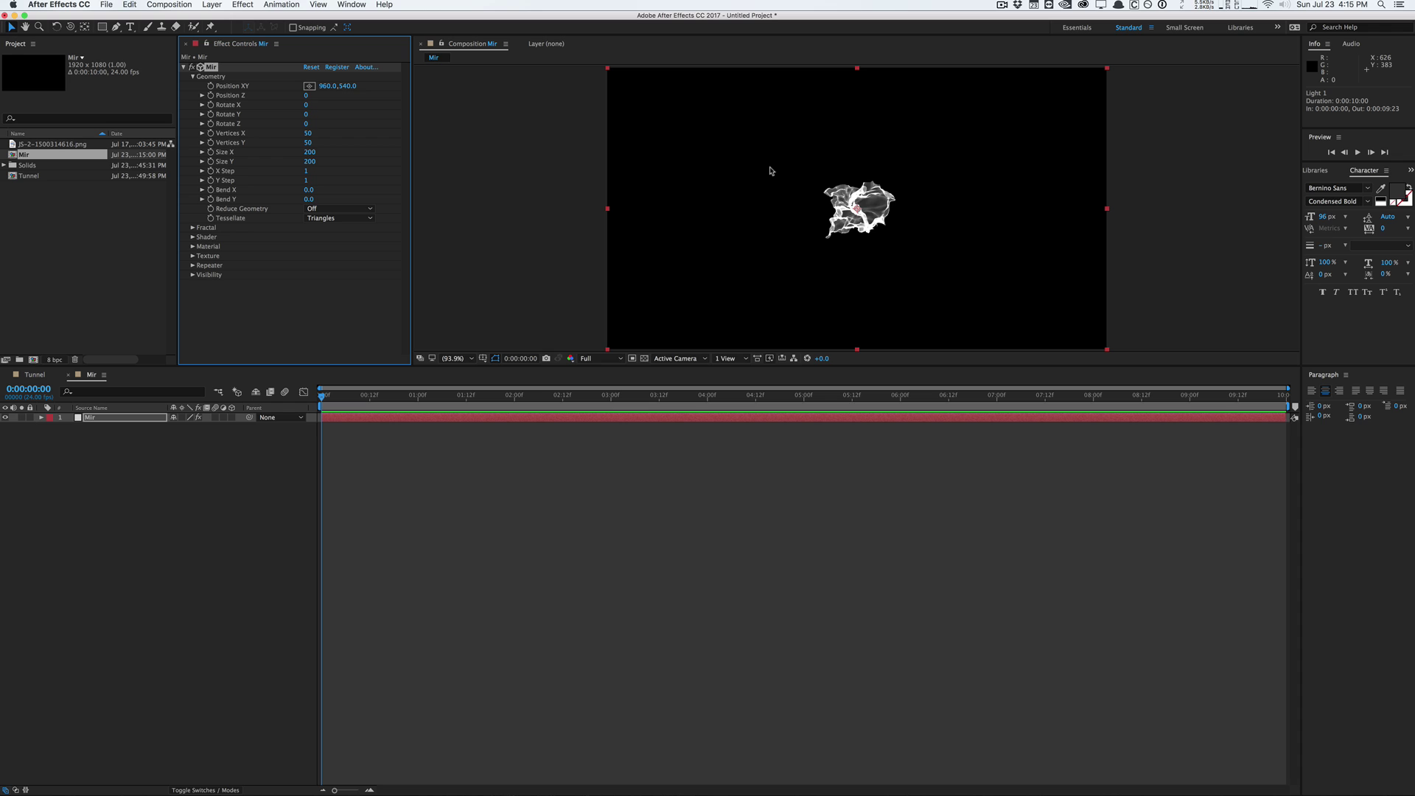
pyautogui.click(192, 229)
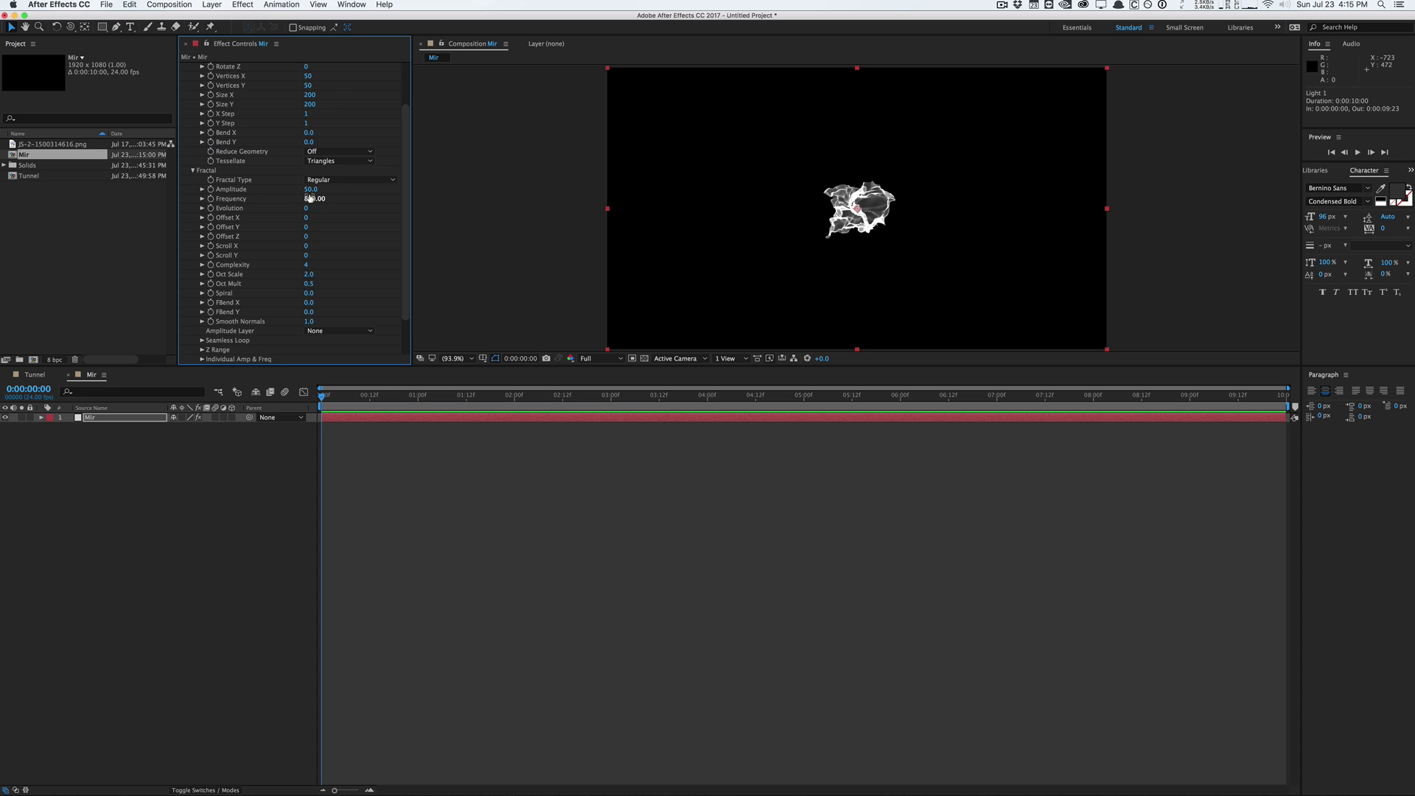
pyautogui.click(310, 198)
pyautogui.write('0')
pyautogui.press('Return')
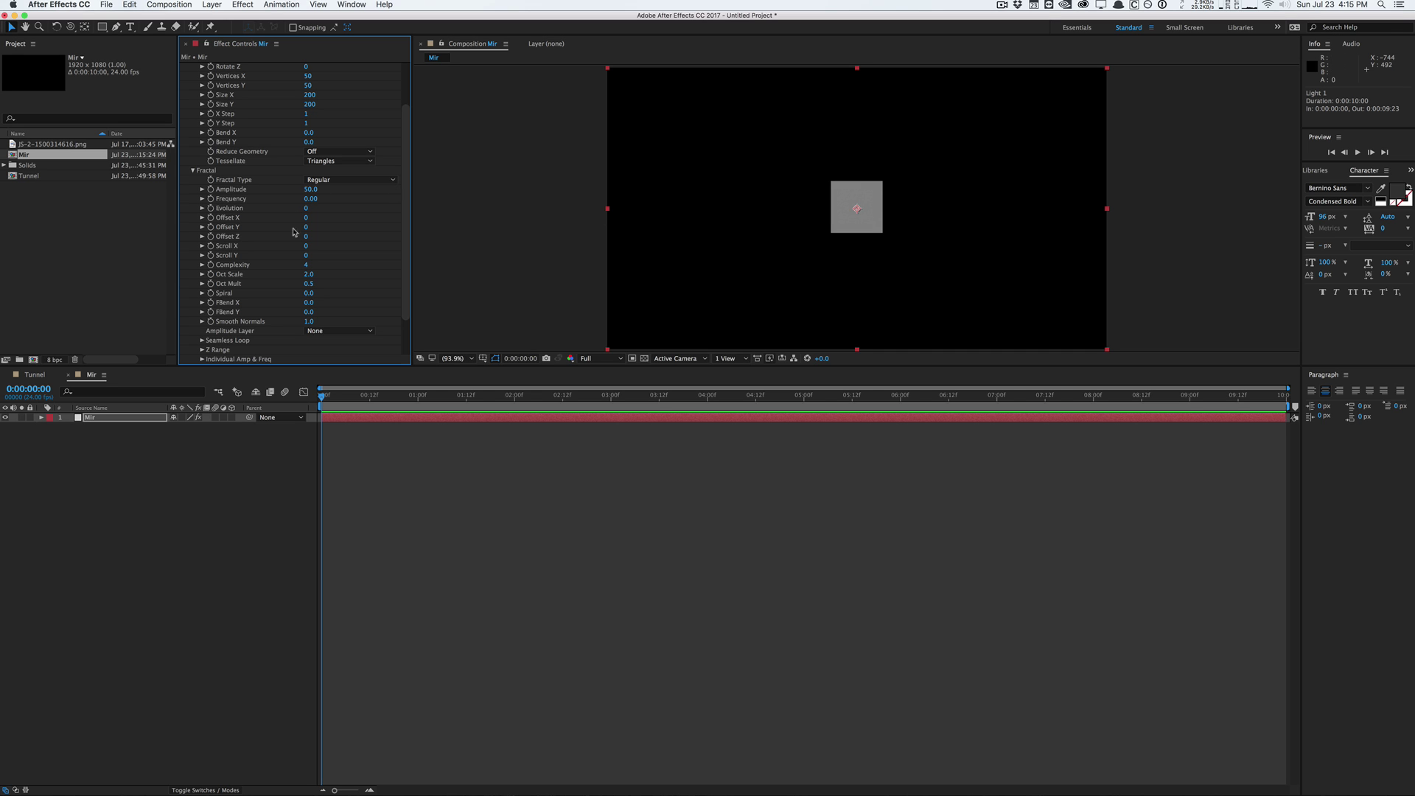
# Check the Amplitude Layer choices, leave them unchanged, and select JS-2-1500314616.png in the Project panel
pyautogui.scroll(3, 405, 236)
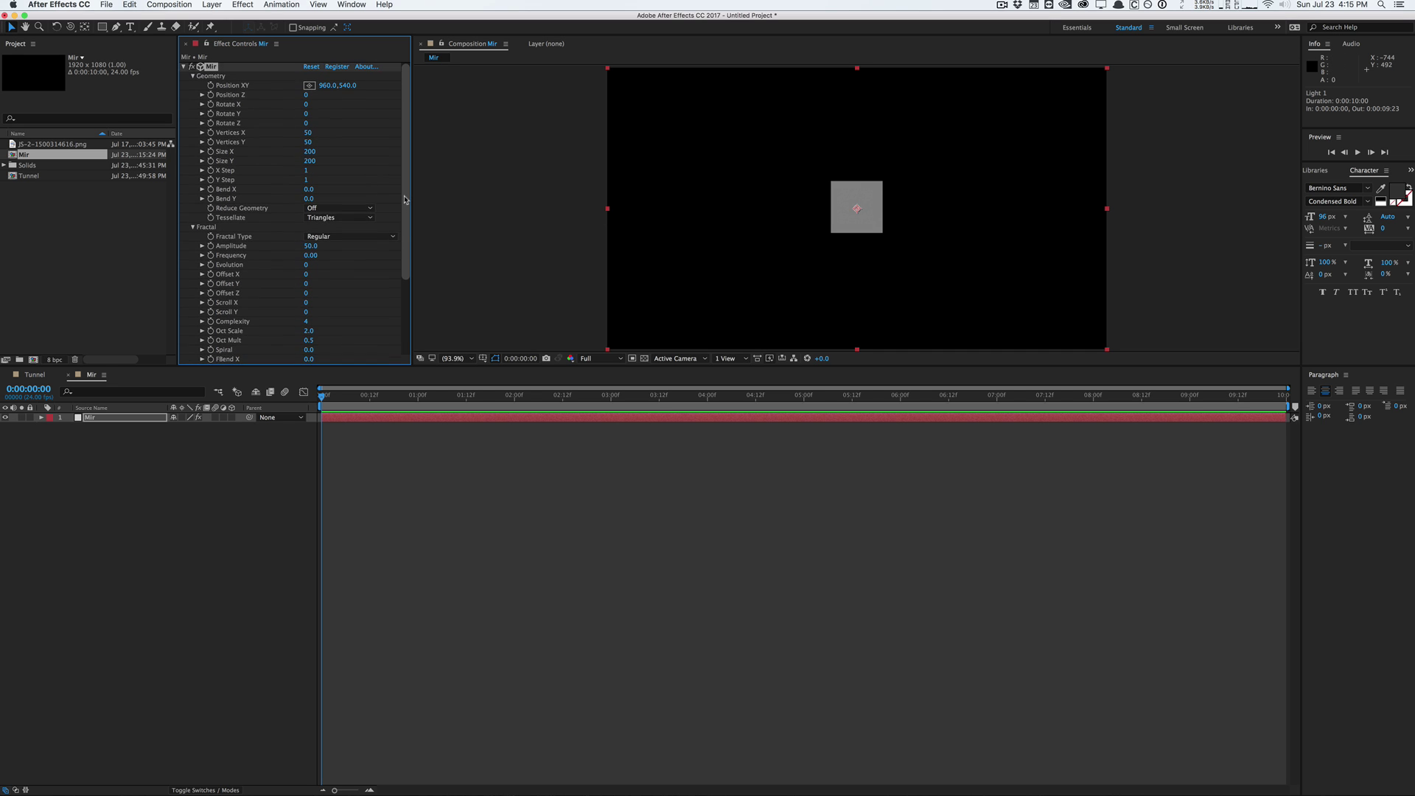
pyautogui.scroll(-3, 405, 223)
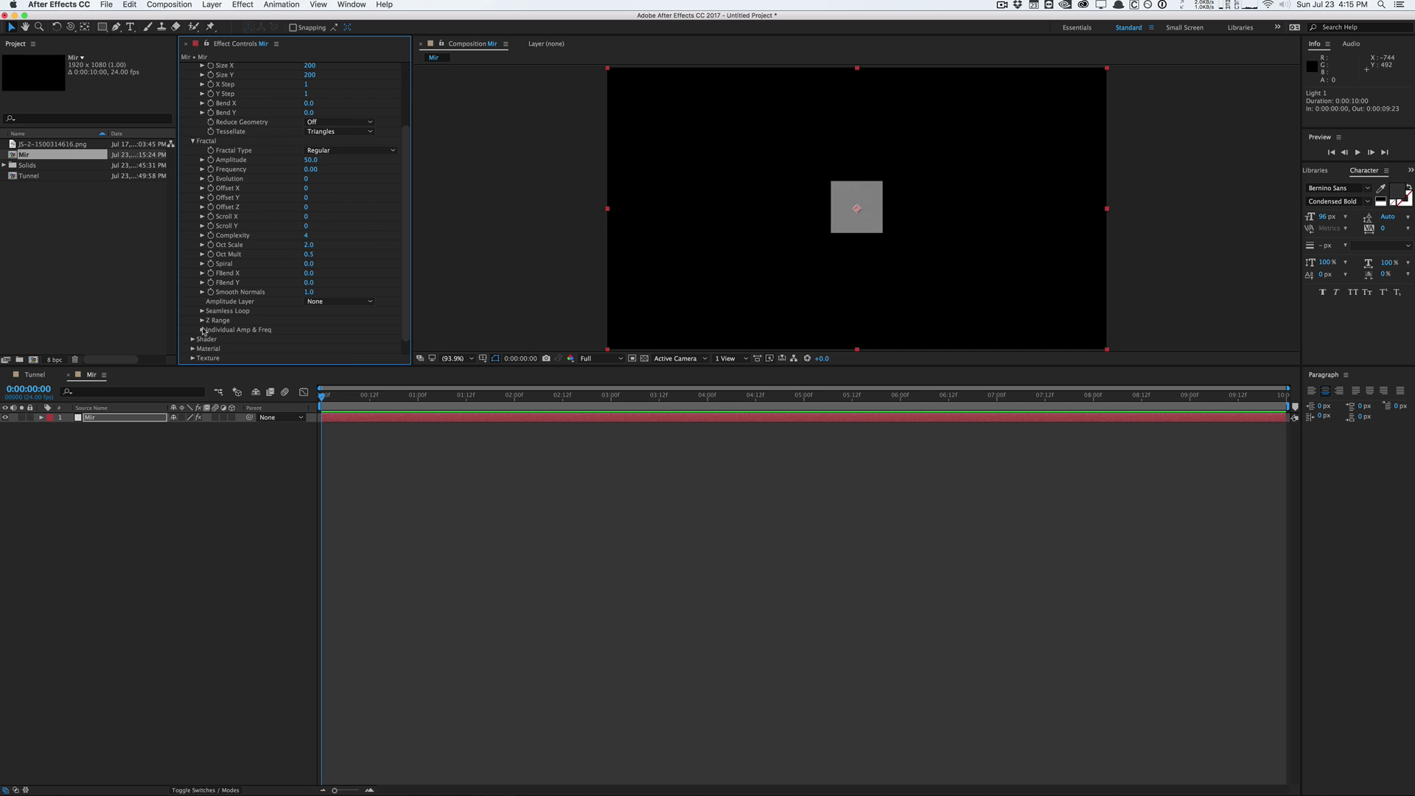
pyautogui.click(352, 304)
pyautogui.click(112, 263)
pyautogui.click(49, 148)
# Add JS-2-1500314616.png to the Mir comp, scale it to about 24%, and hide it
pyautogui.moveTo(46, 147); pyautogui.dragTo(114, 439)
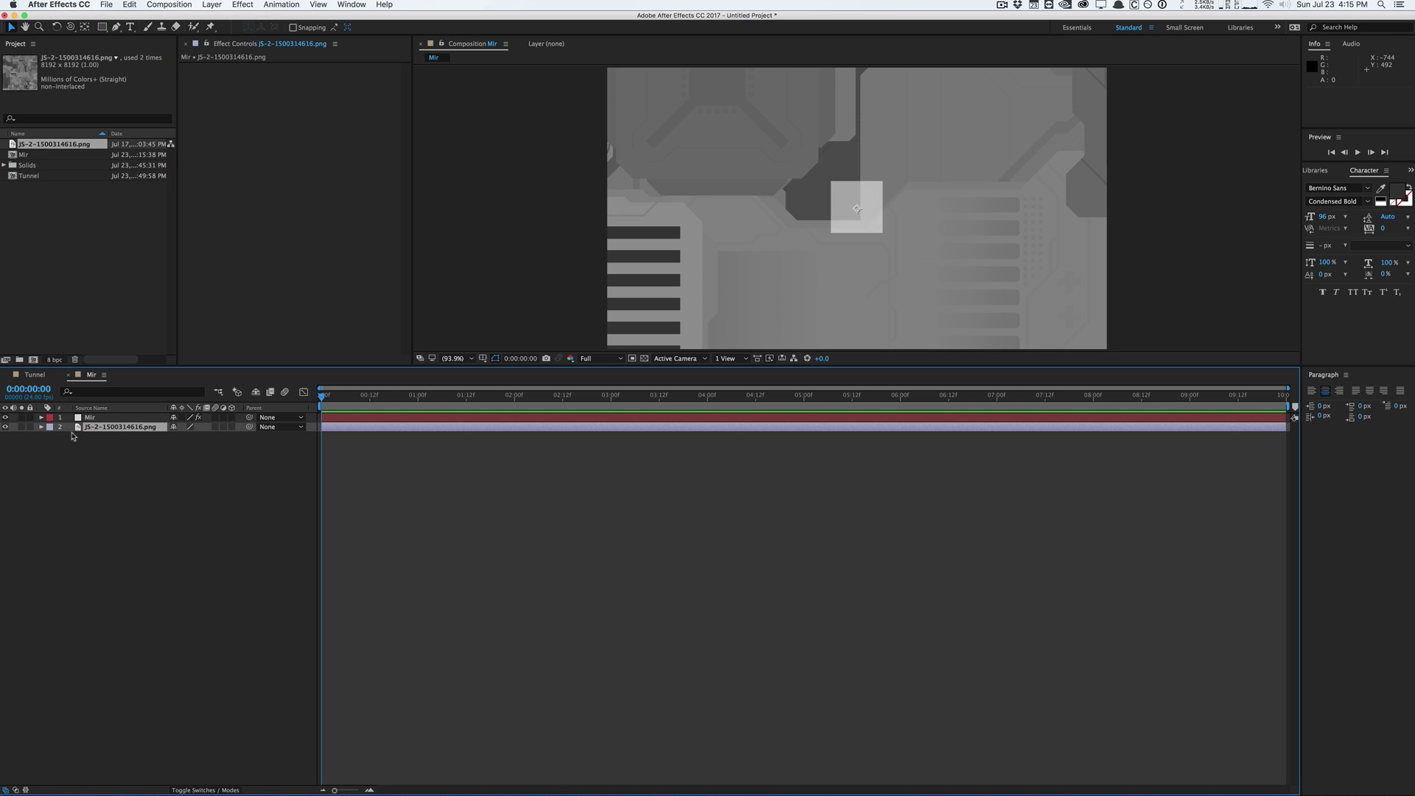
pyautogui.press('s')
pyautogui.click(210, 436)
pyautogui.write('30')
pyautogui.press('Return')
pyautogui.moveTo(149, 440)
pyautogui.mouseDown()
pyautogui.moveTo(130, 440)
pyautogui.moveTo(145, 438)
pyautogui.mouseUp()
pyautogui.click(6, 427)
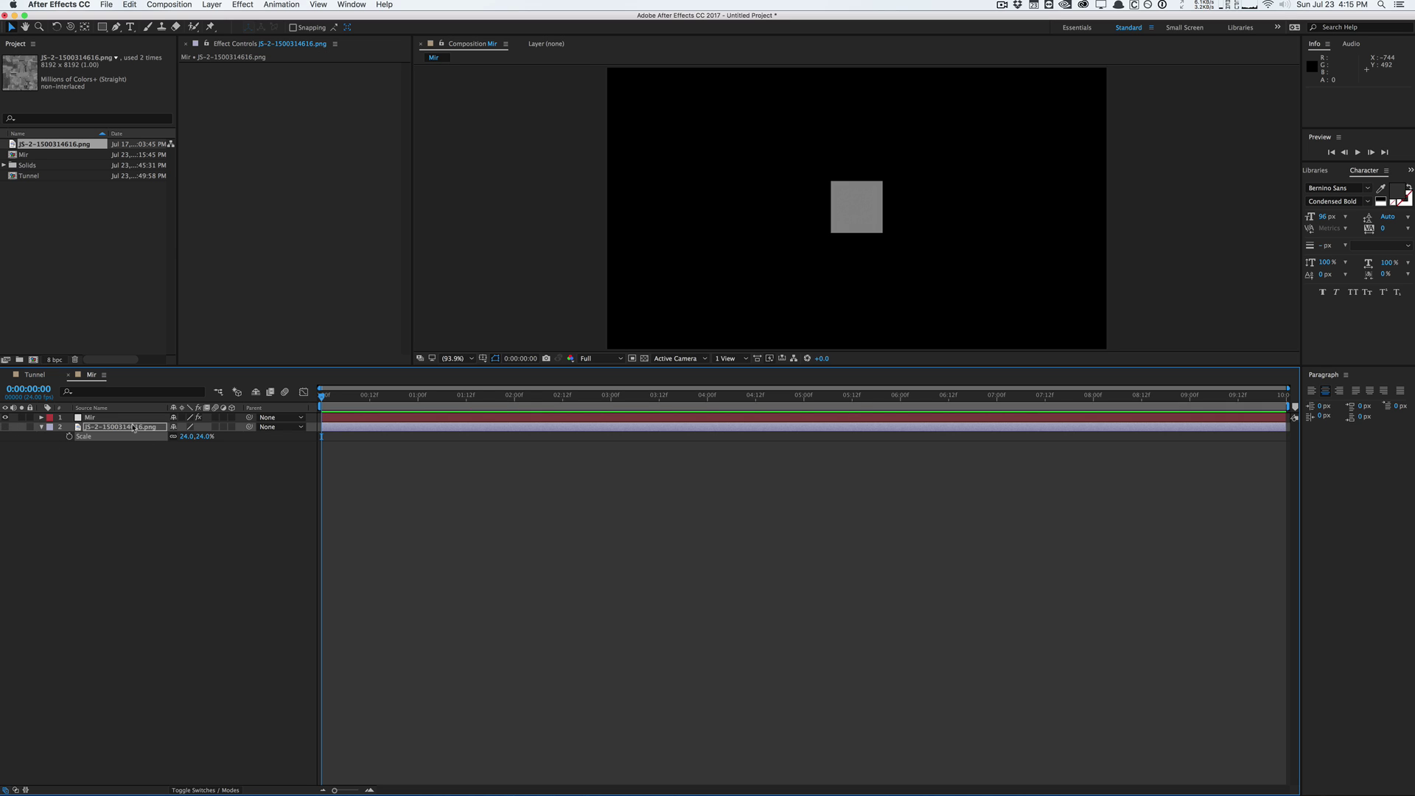
# Set the Mir effect's Amplitude Layer to the JS-2-1500314616.png image
pyautogui.click(132, 420)
pyautogui.scroll(-5, 403, 297)
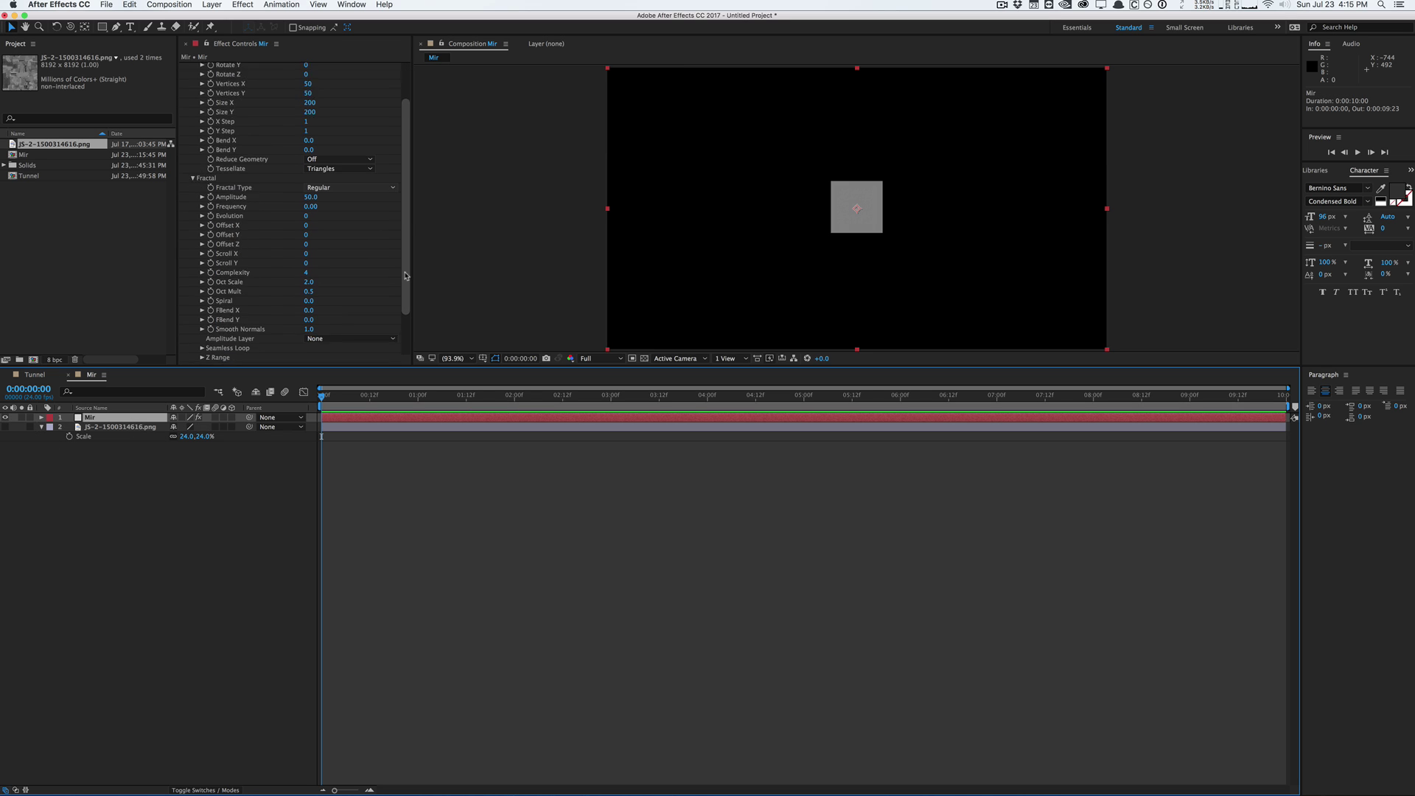
pyautogui.click(374, 297)
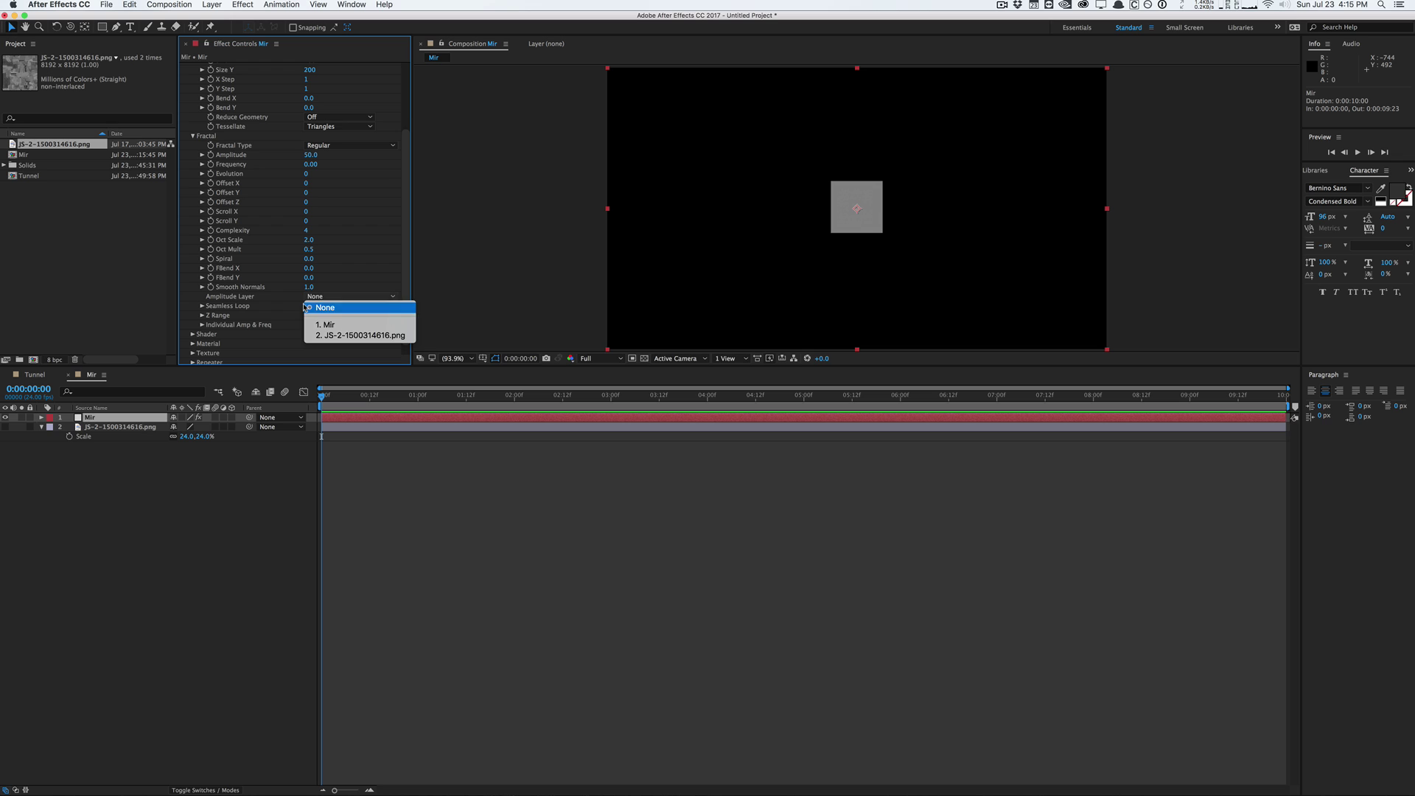
pyautogui.click(345, 335)
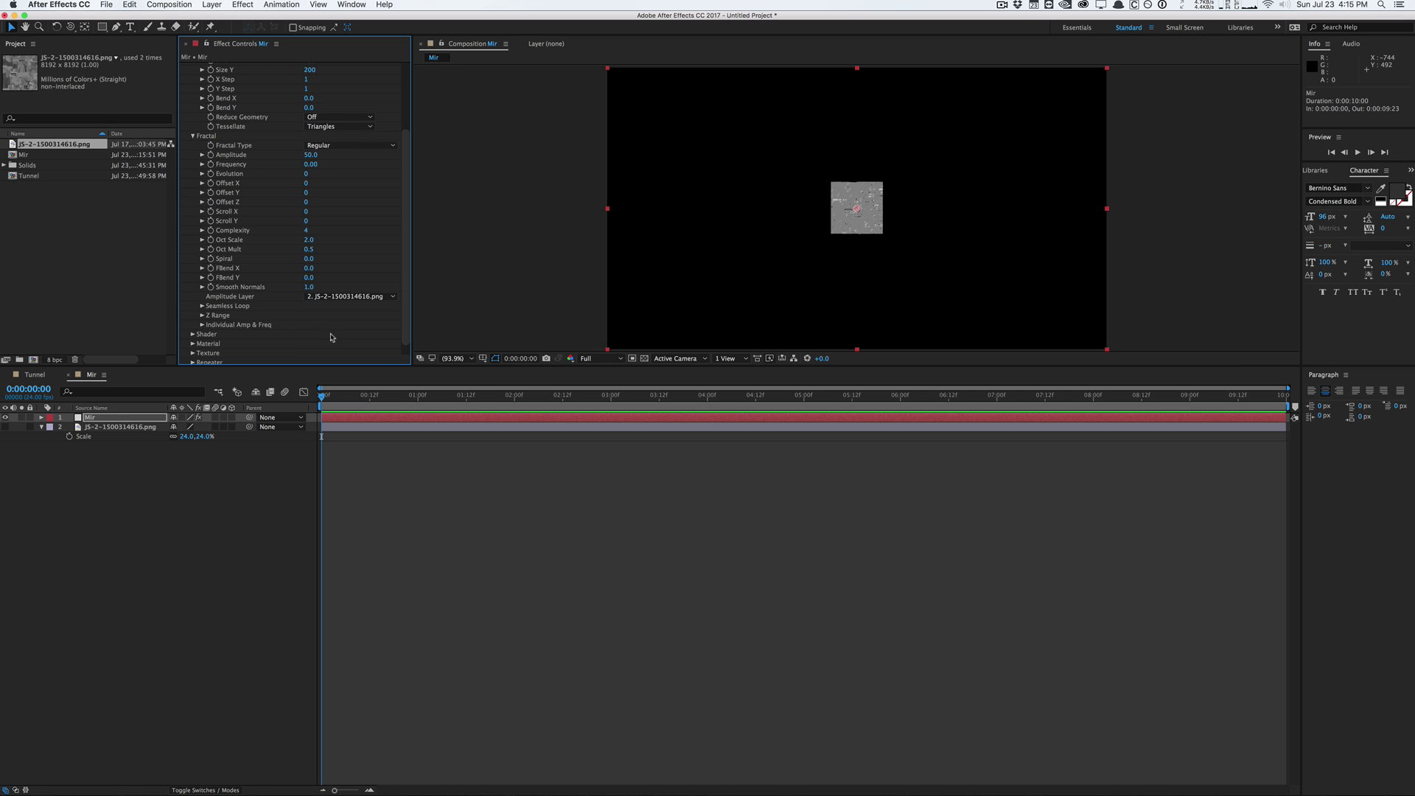
pyautogui.scroll(5, 408, 214)
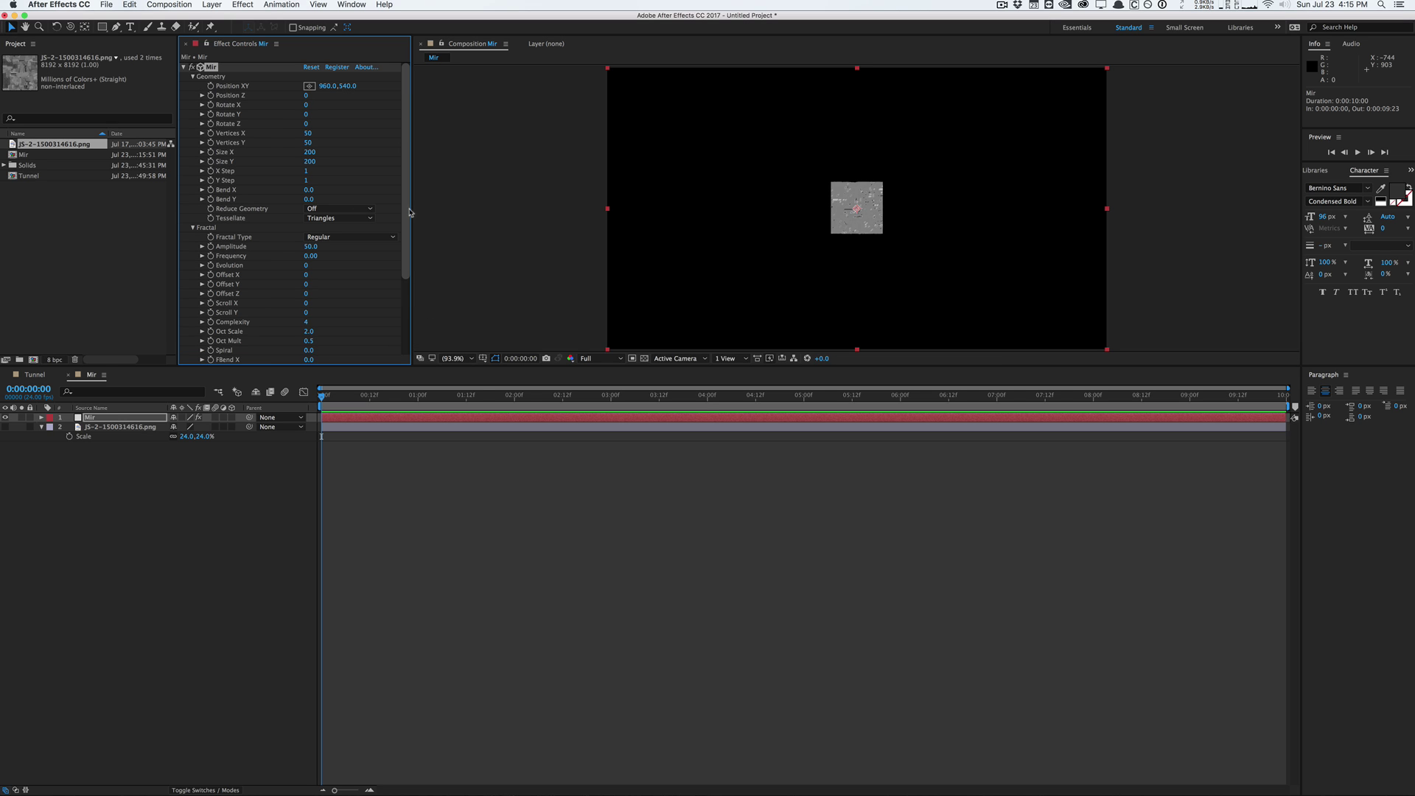
# Add a camera named Camera, dolly it closer to the textured square, and reselect the Mir layer
pyautogui.click(211, 5)
pyautogui.moveTo(229, 22)
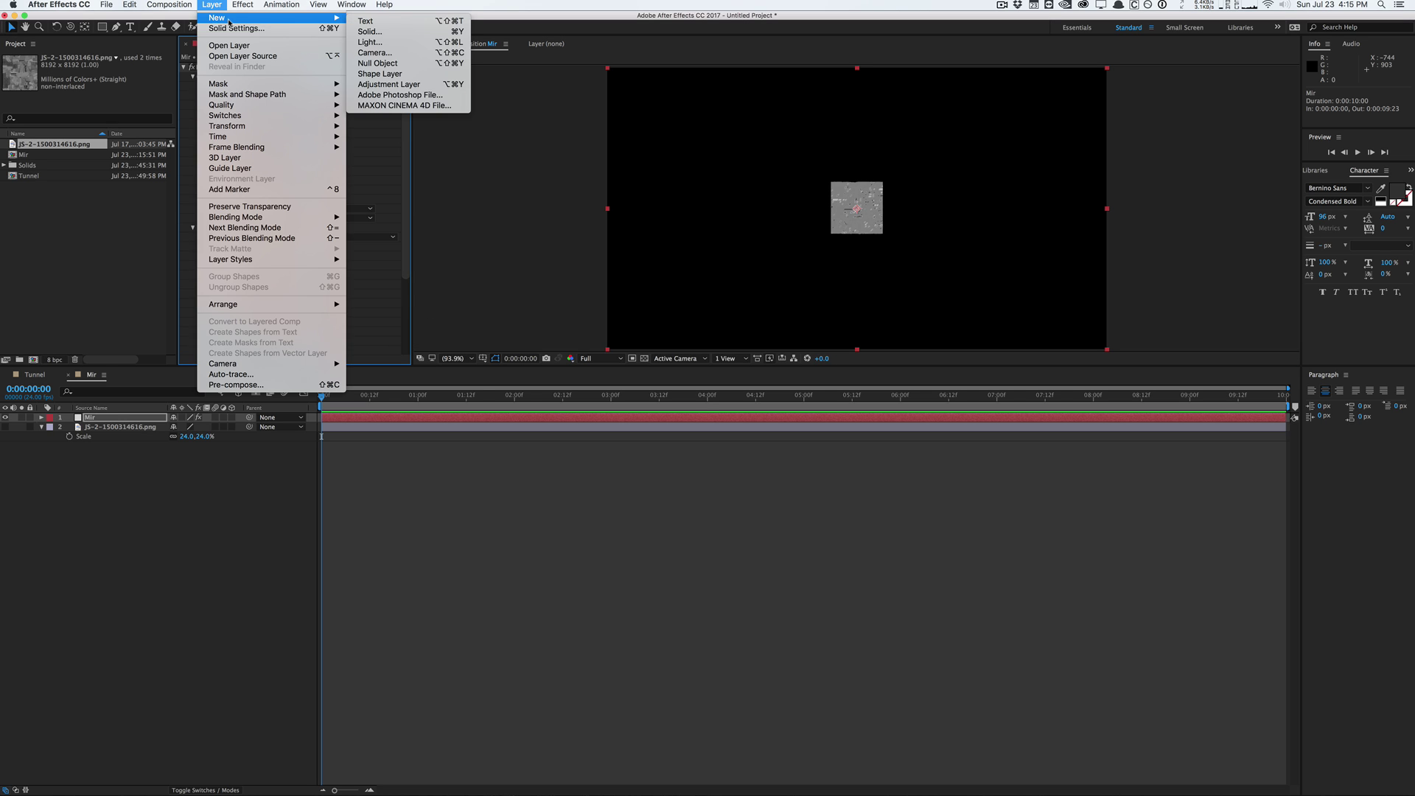
pyautogui.click(415, 53)
pyautogui.write('Camera')
pyautogui.press('Return')
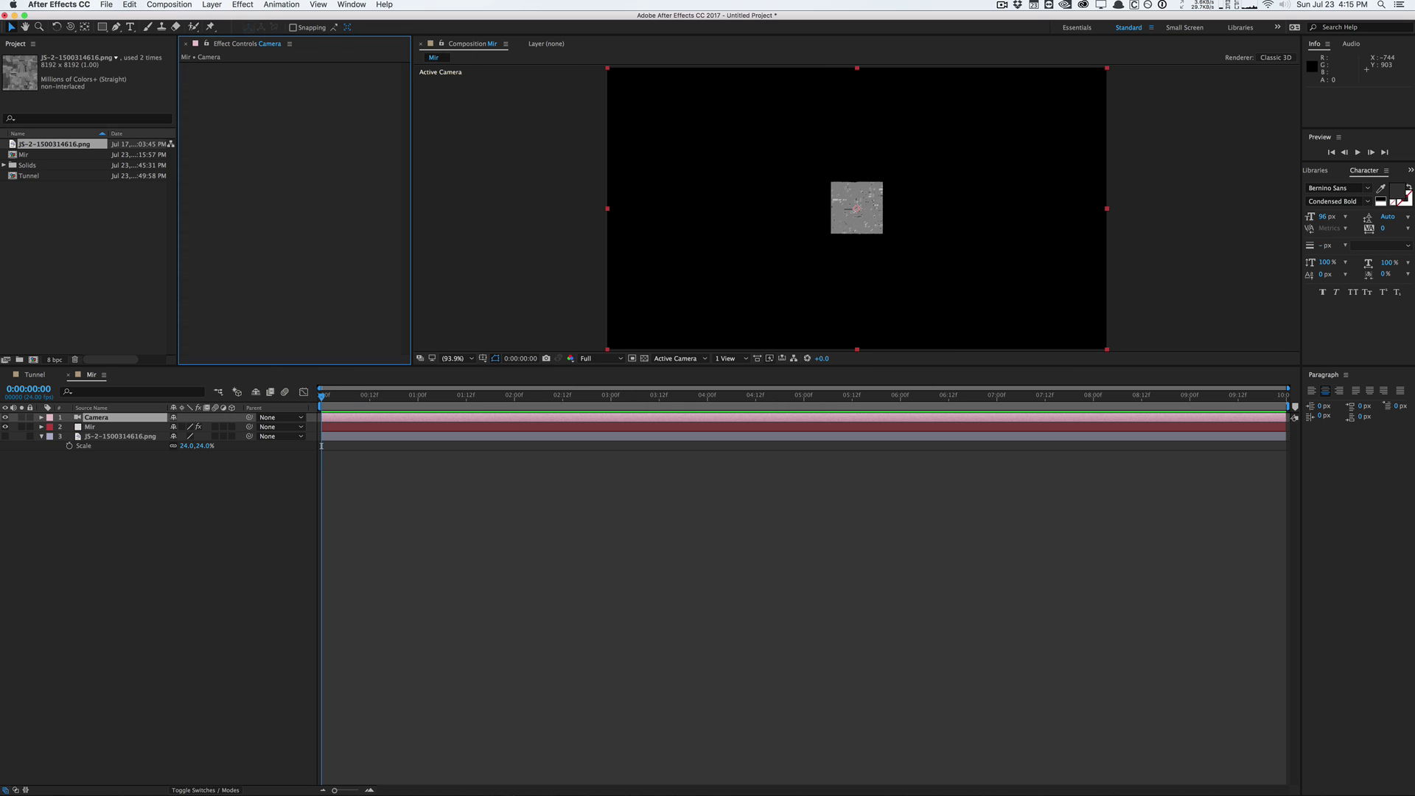
pyautogui.press('c')
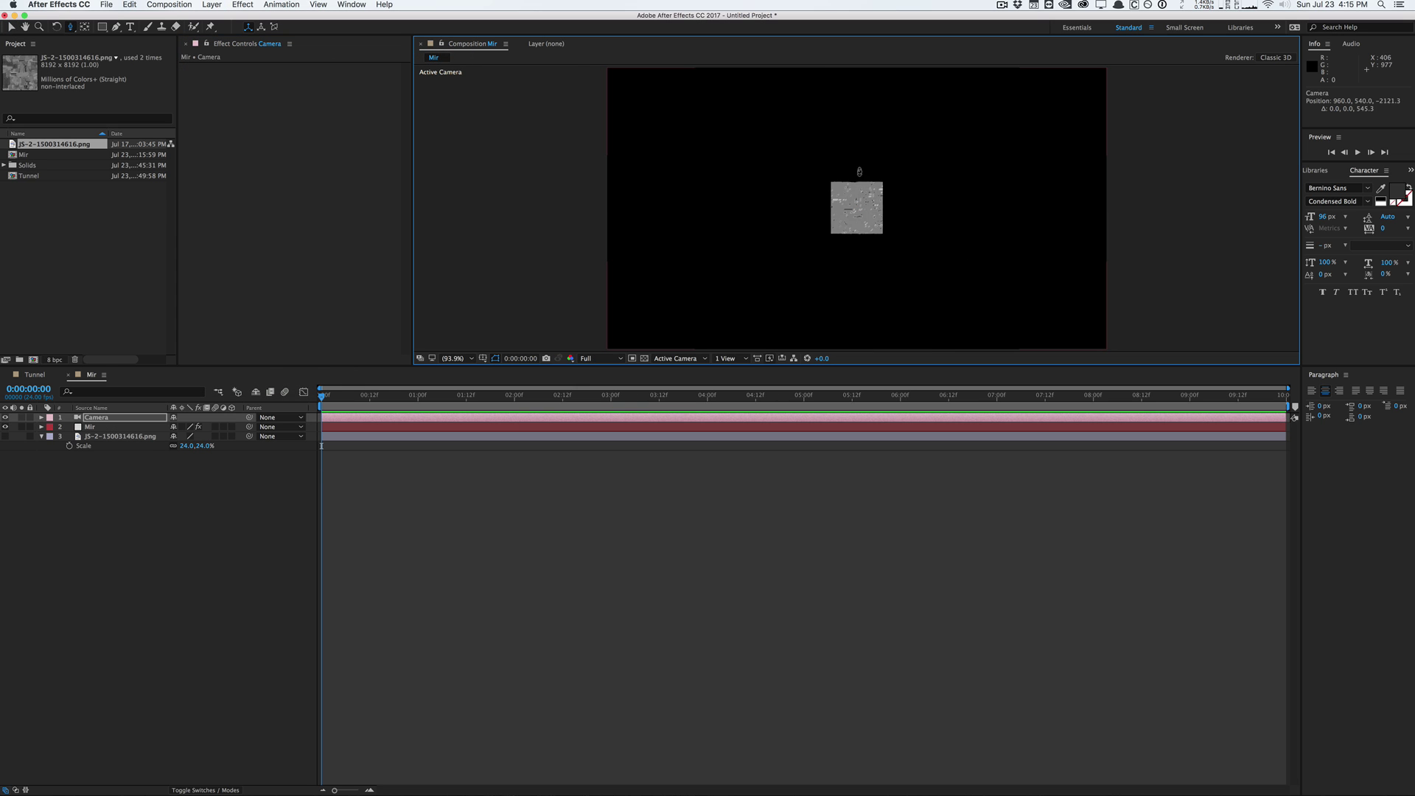
pyautogui.moveTo(856, 174); pyautogui.dragTo(871, 28)
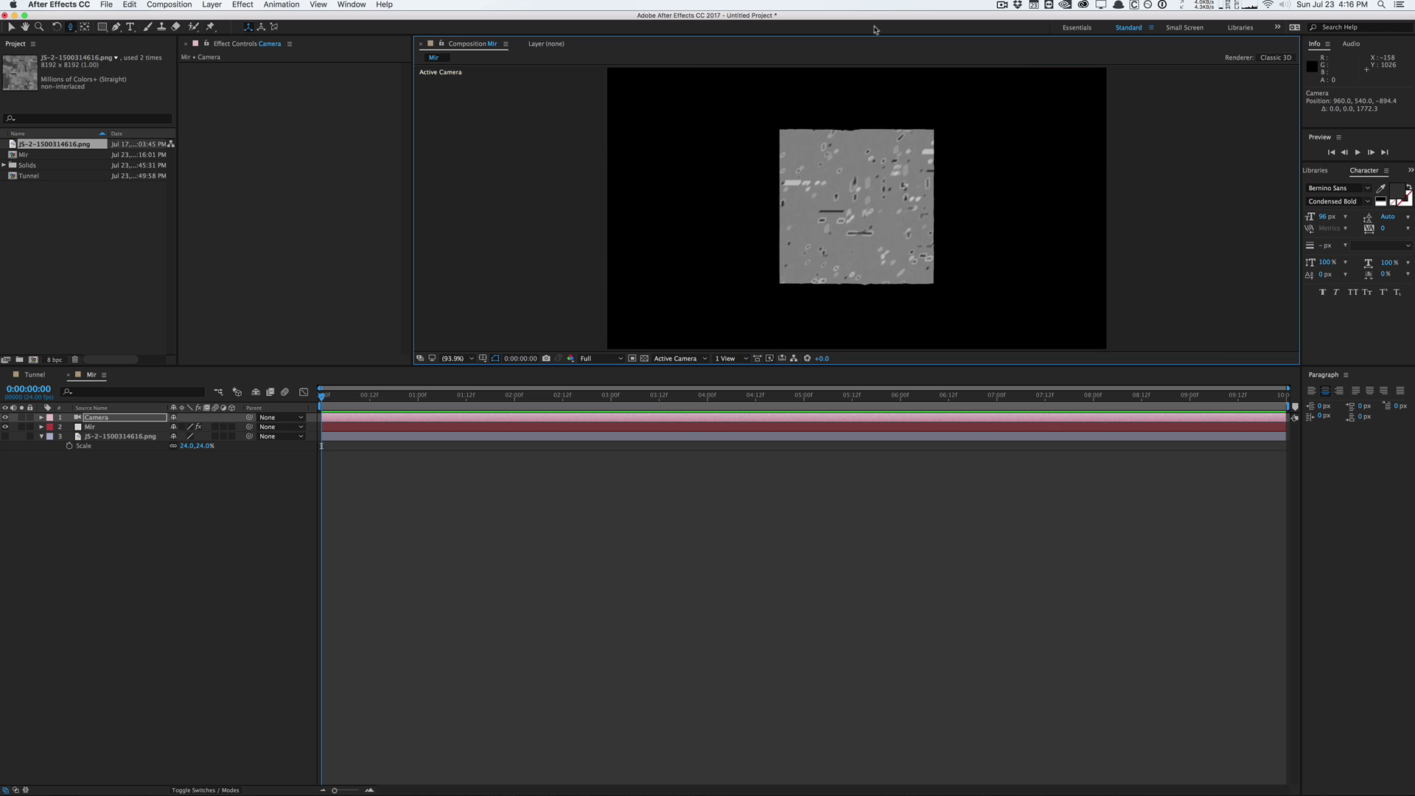
pyautogui.click(103, 426)
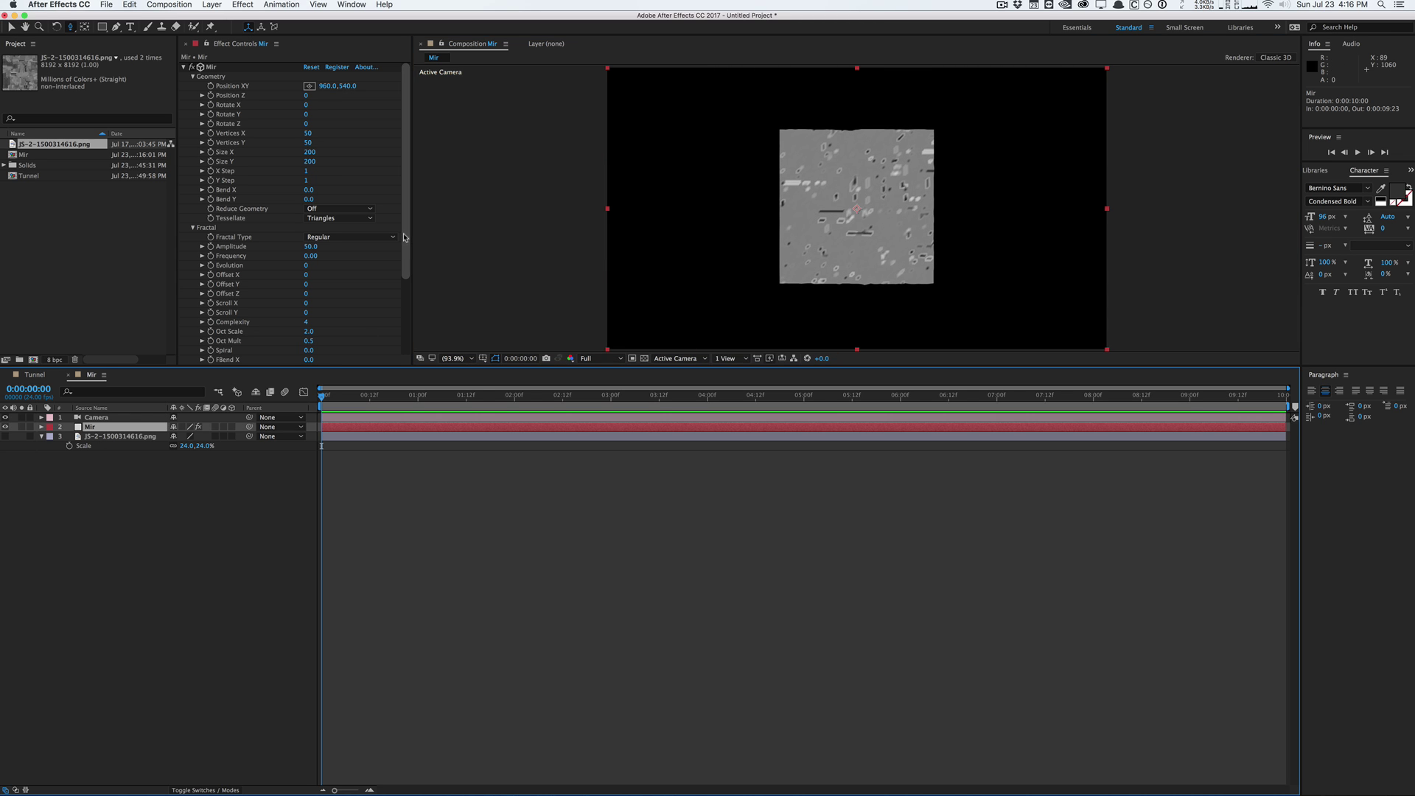
# Give the Mir mesh 500×500 vertices with Quads tessellation
pyautogui.click(308, 134)
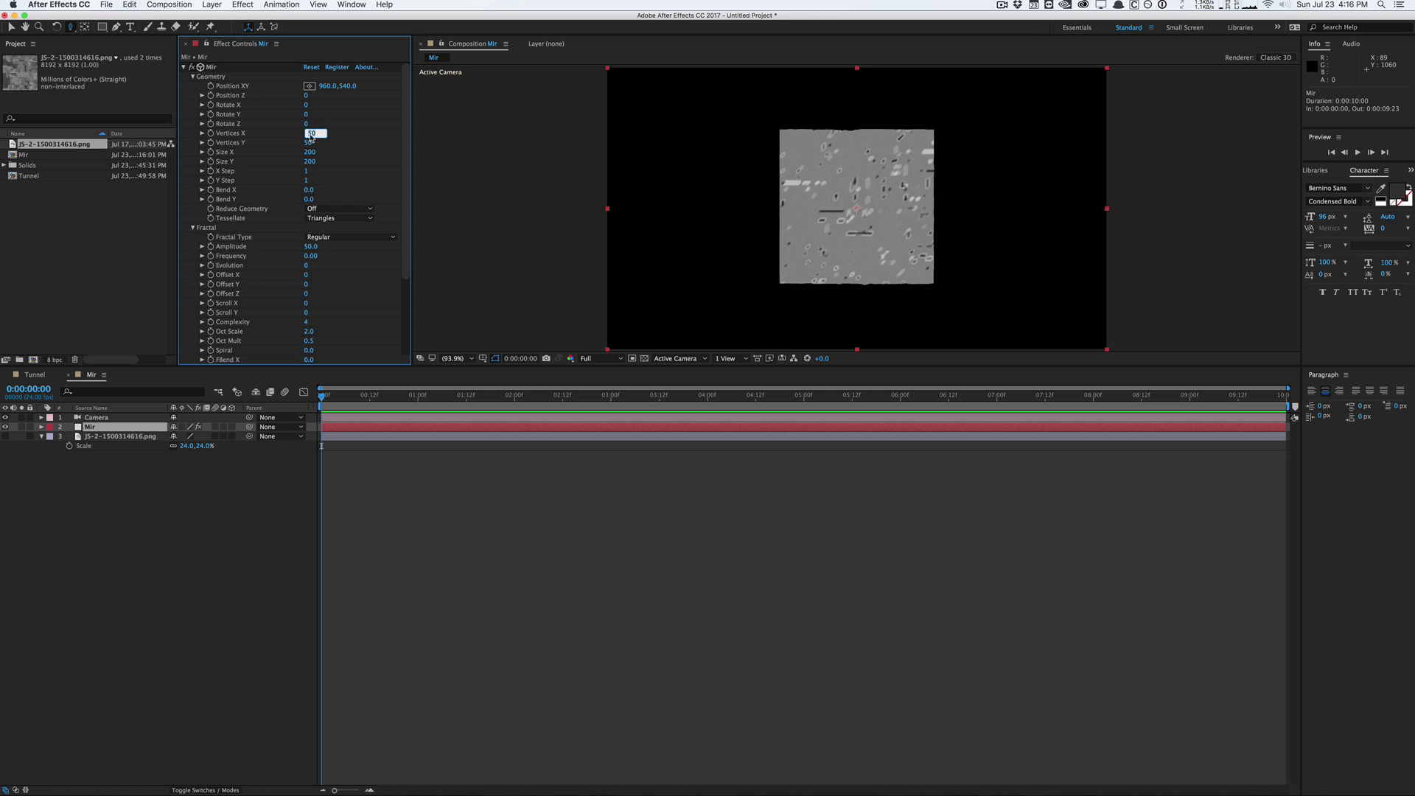
pyautogui.write('500')
pyautogui.press('Tab')
pyautogui.write('5')
pyautogui.press('Return')
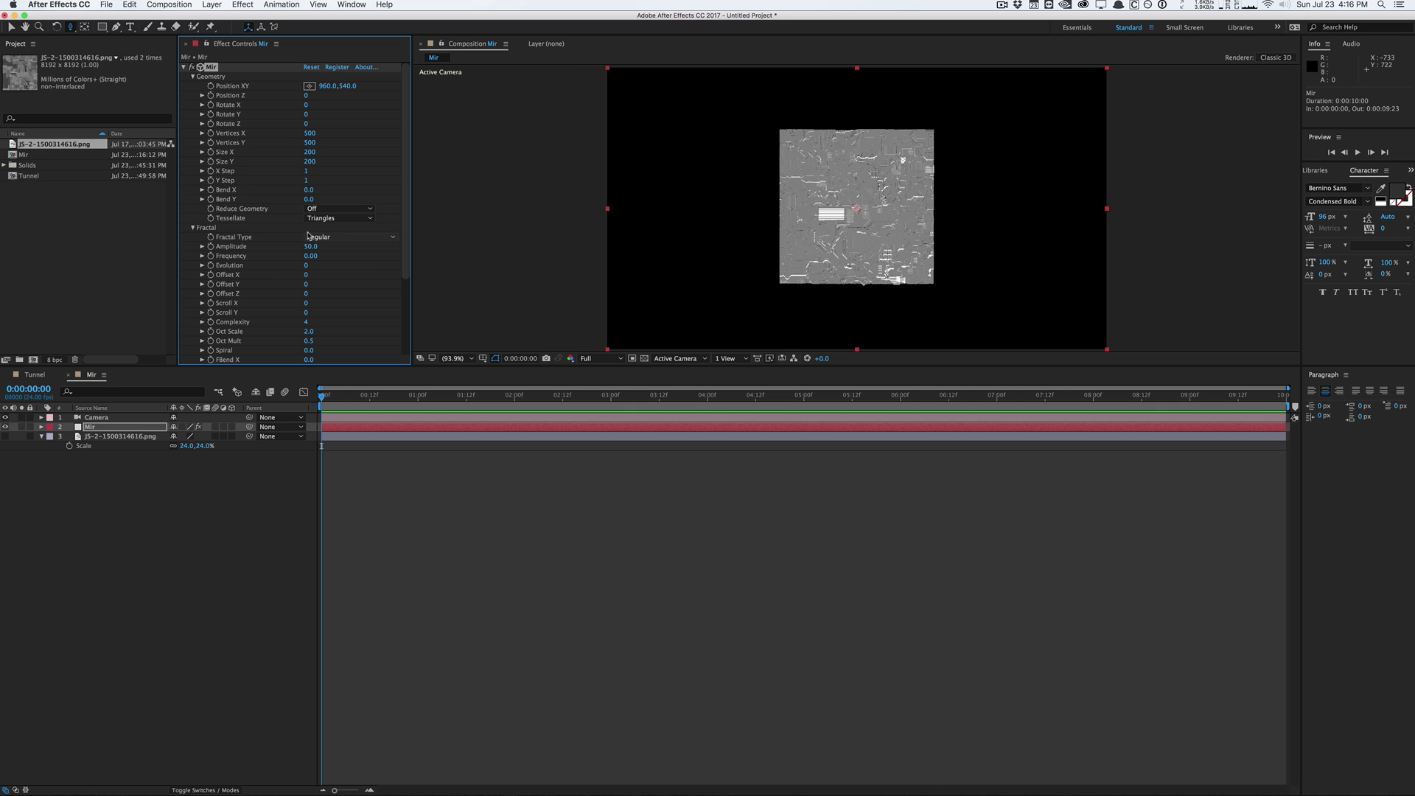
pyautogui.click(333, 219)
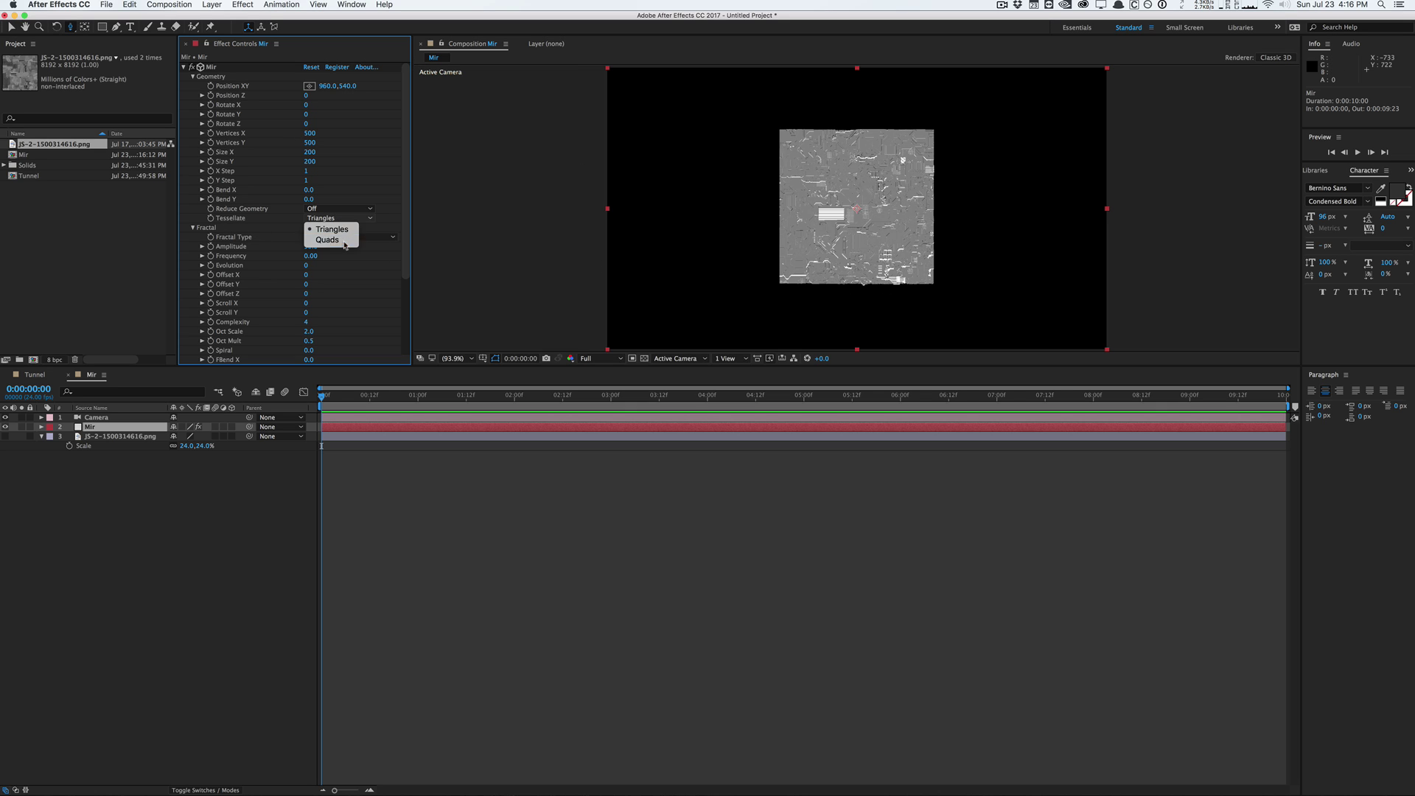
pyautogui.click(324, 243)
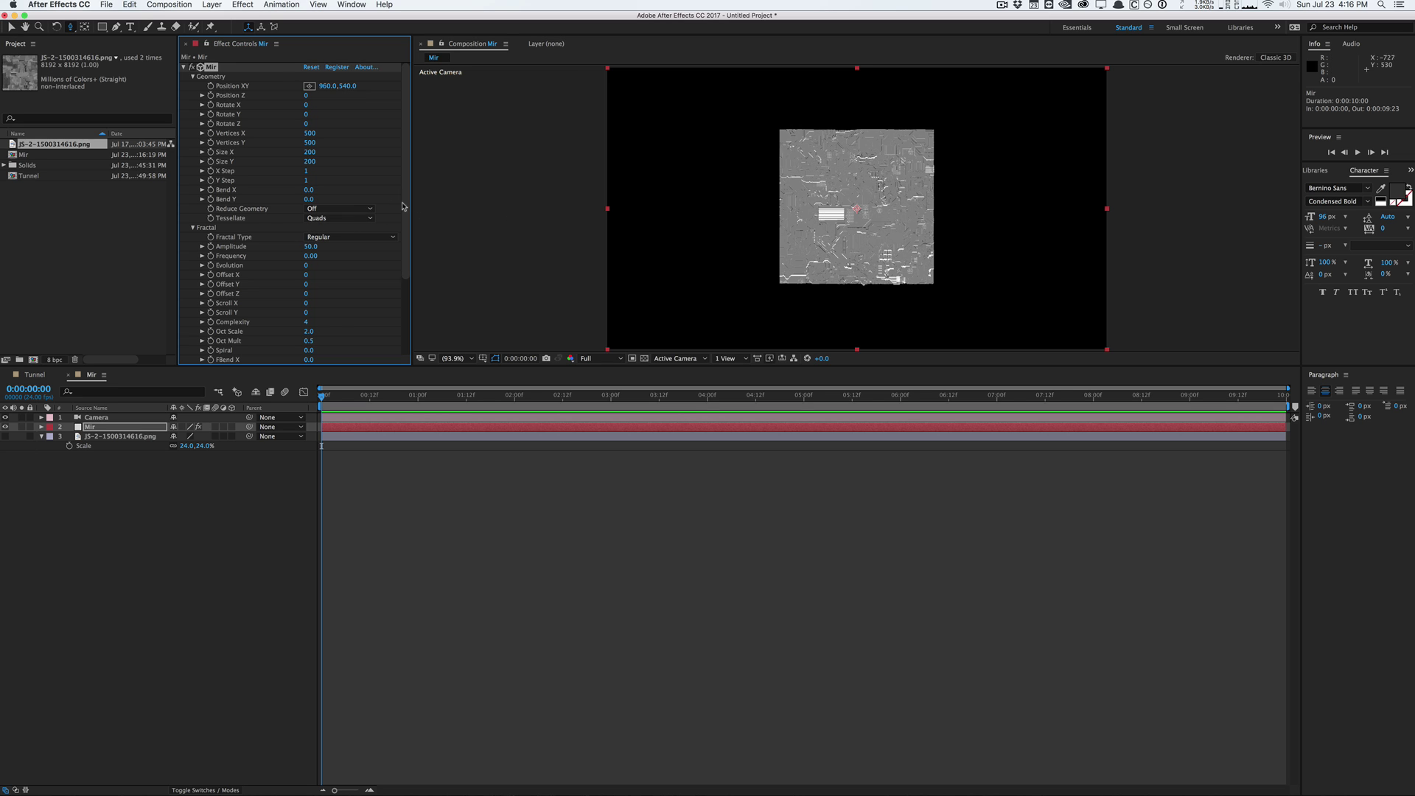
# Set Mir's Size X and Y to 800 and dolly the camera back to frame the plane
pyautogui.click(309, 151)
pyautogui.write('800')
pyautogui.press('Tab')
pyautogui.write('800')
pyautogui.press('Return')
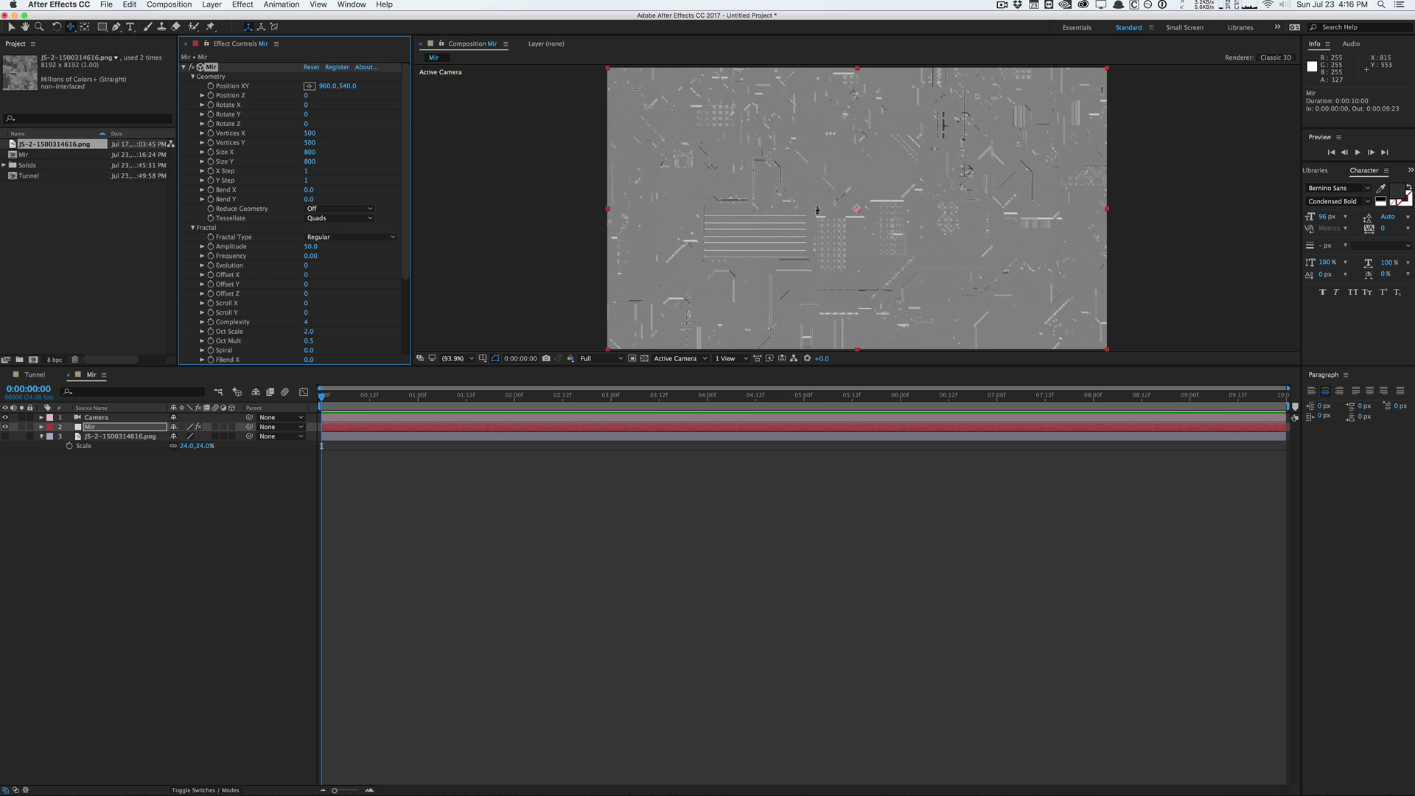
pyautogui.moveTo(817, 210); pyautogui.dragTo(767, 723)
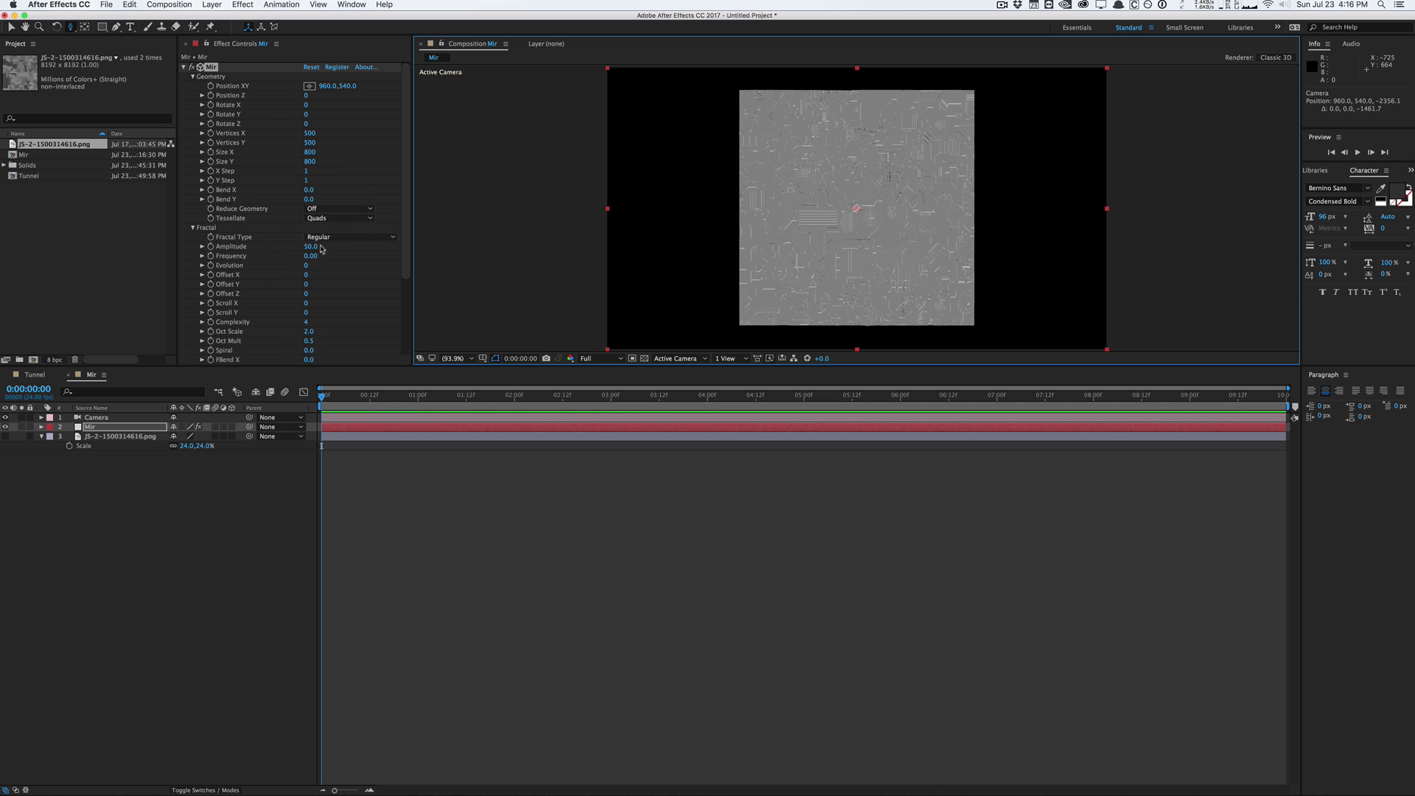
# Set Mir's Amplitude to 300 and orbit the camera to a steep, tilted view of the terrain
pyautogui.click(313, 247)
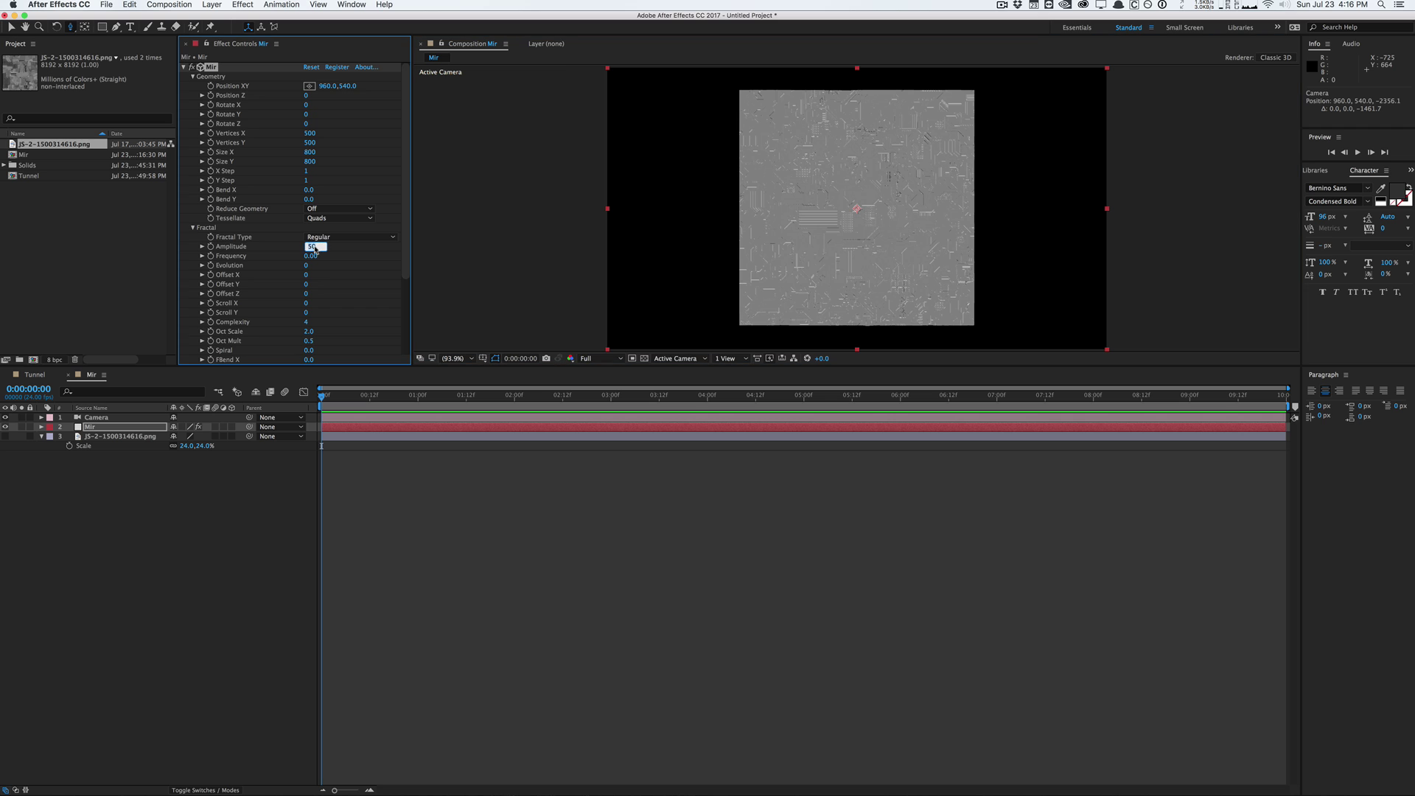
pyautogui.write('300')
pyautogui.press('Return')
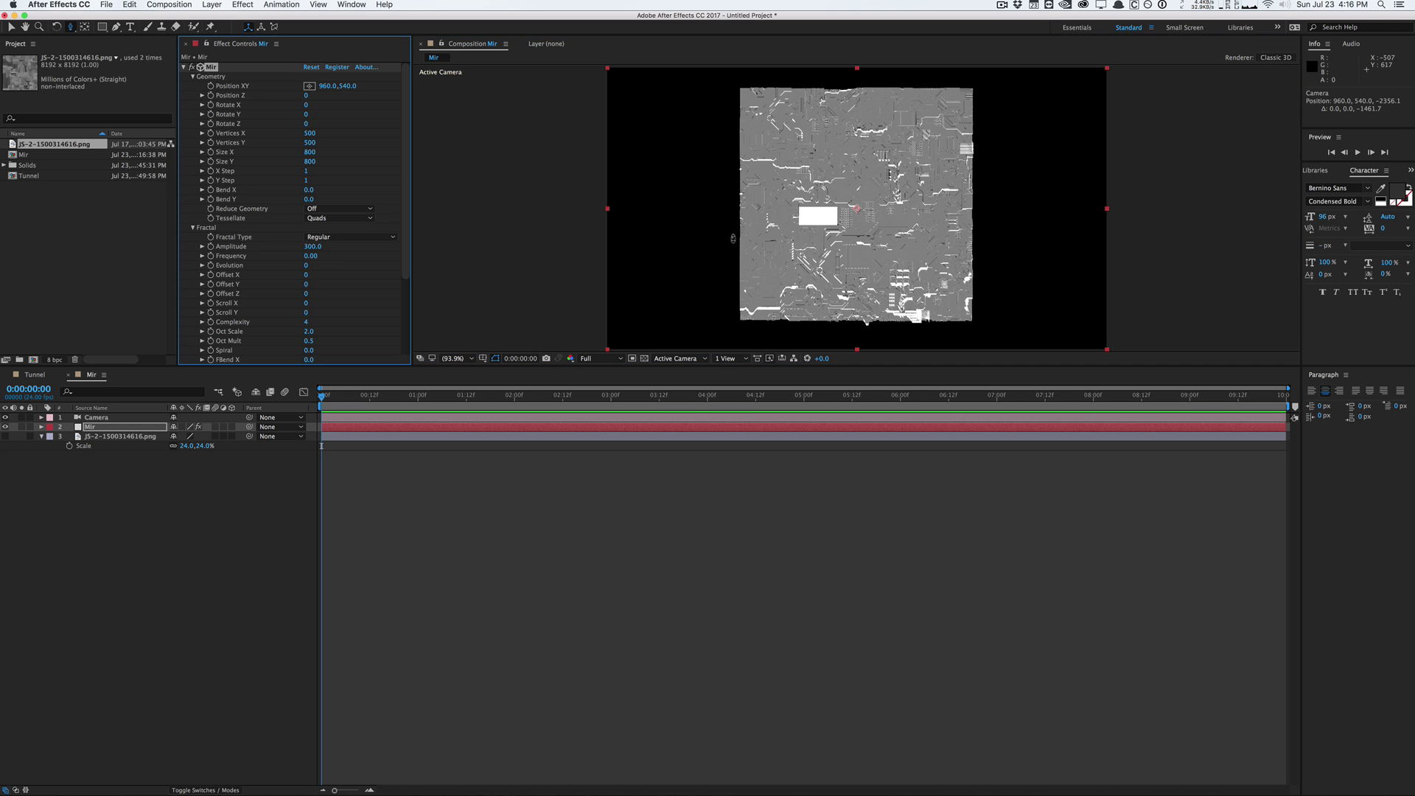
pyautogui.moveTo(856, 243); pyautogui.dragTo(856, 219)
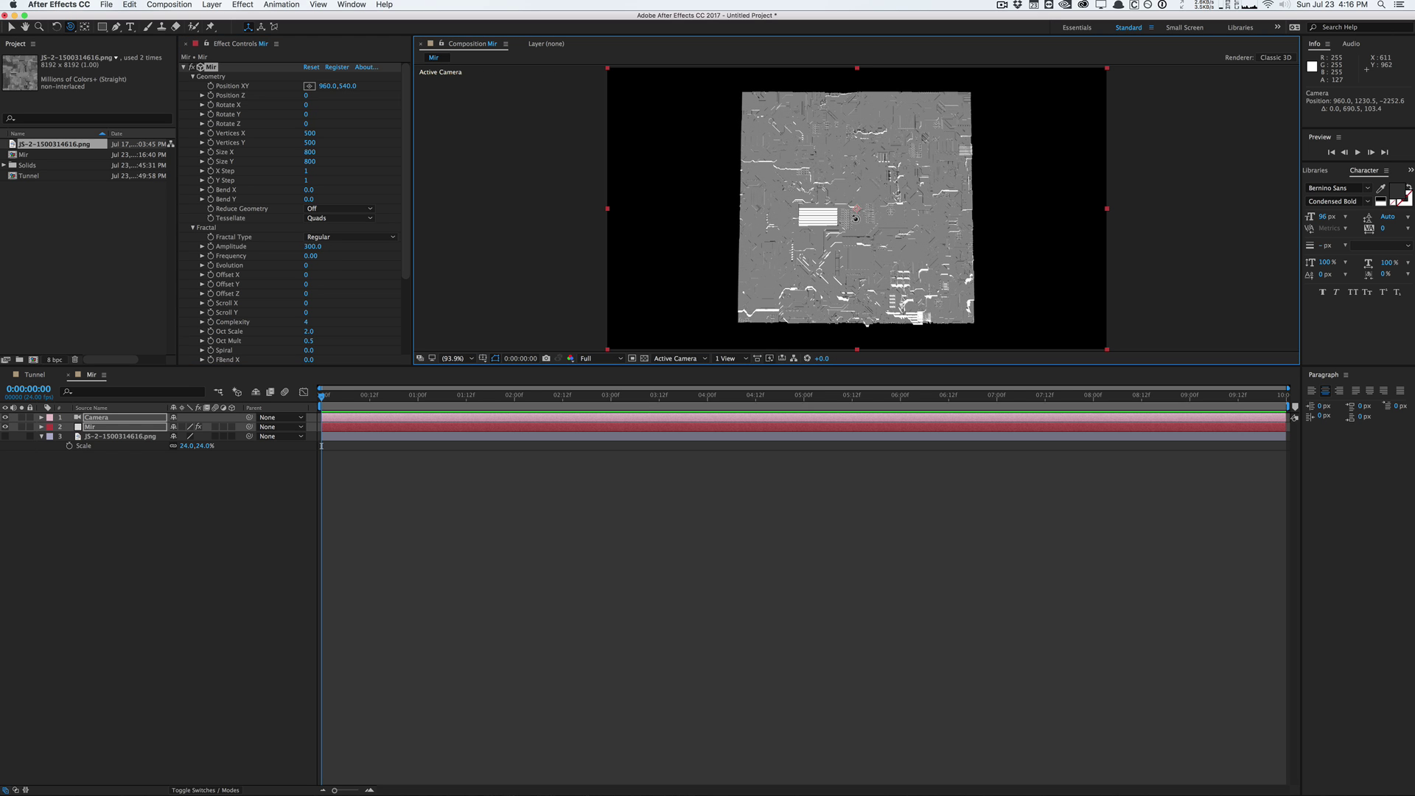
pyautogui.moveTo(854, 156); pyautogui.dragTo(854, 142)
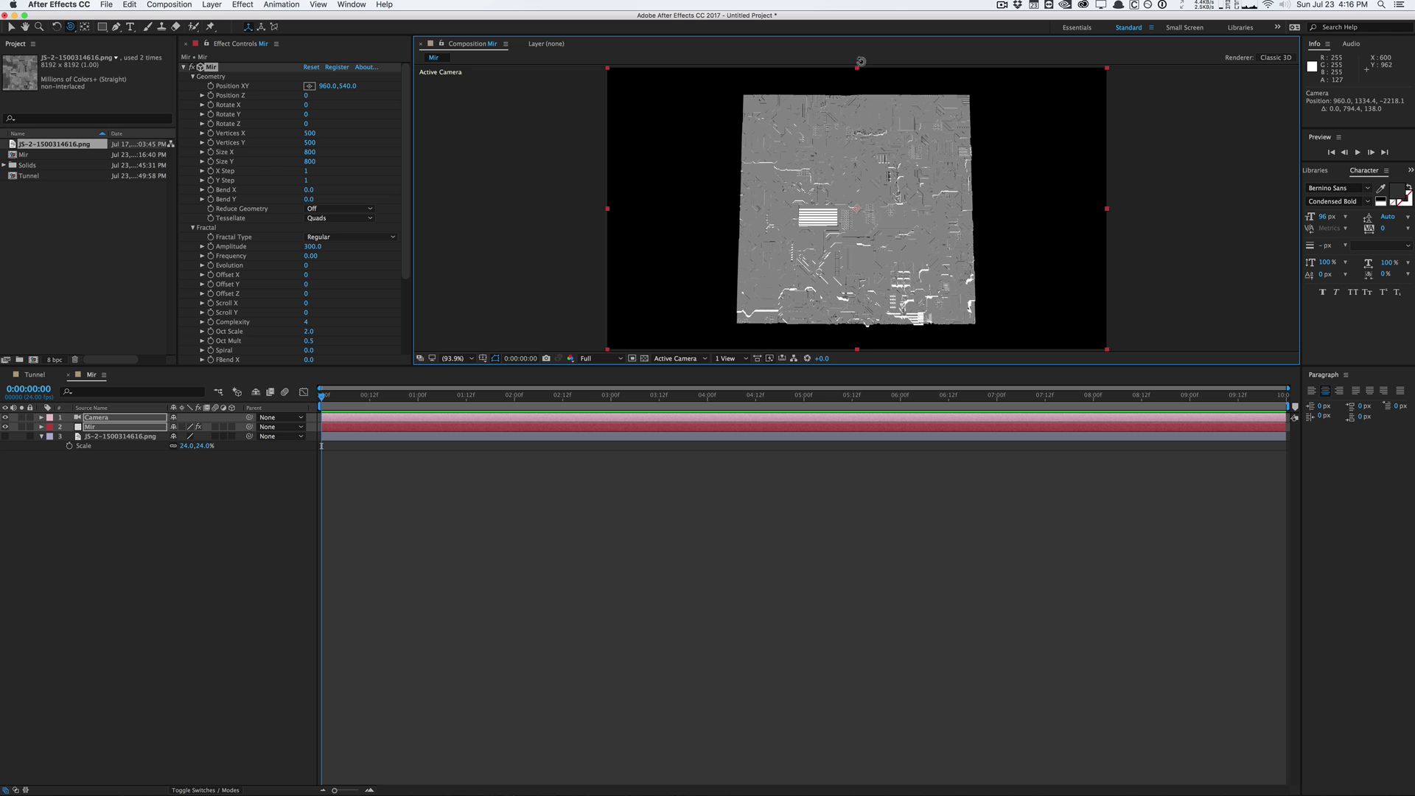
pyautogui.moveTo(842, 117)
pyautogui.mouseDown()
pyautogui.moveTo(829, 140)
pyautogui.moveTo(829, 118)
pyautogui.mouseUp()
# Set Mir's Shader to Phong, keep Draw on Fill, and change Blend from Add to Normal
pyautogui.scroll(-5, 384, 284)
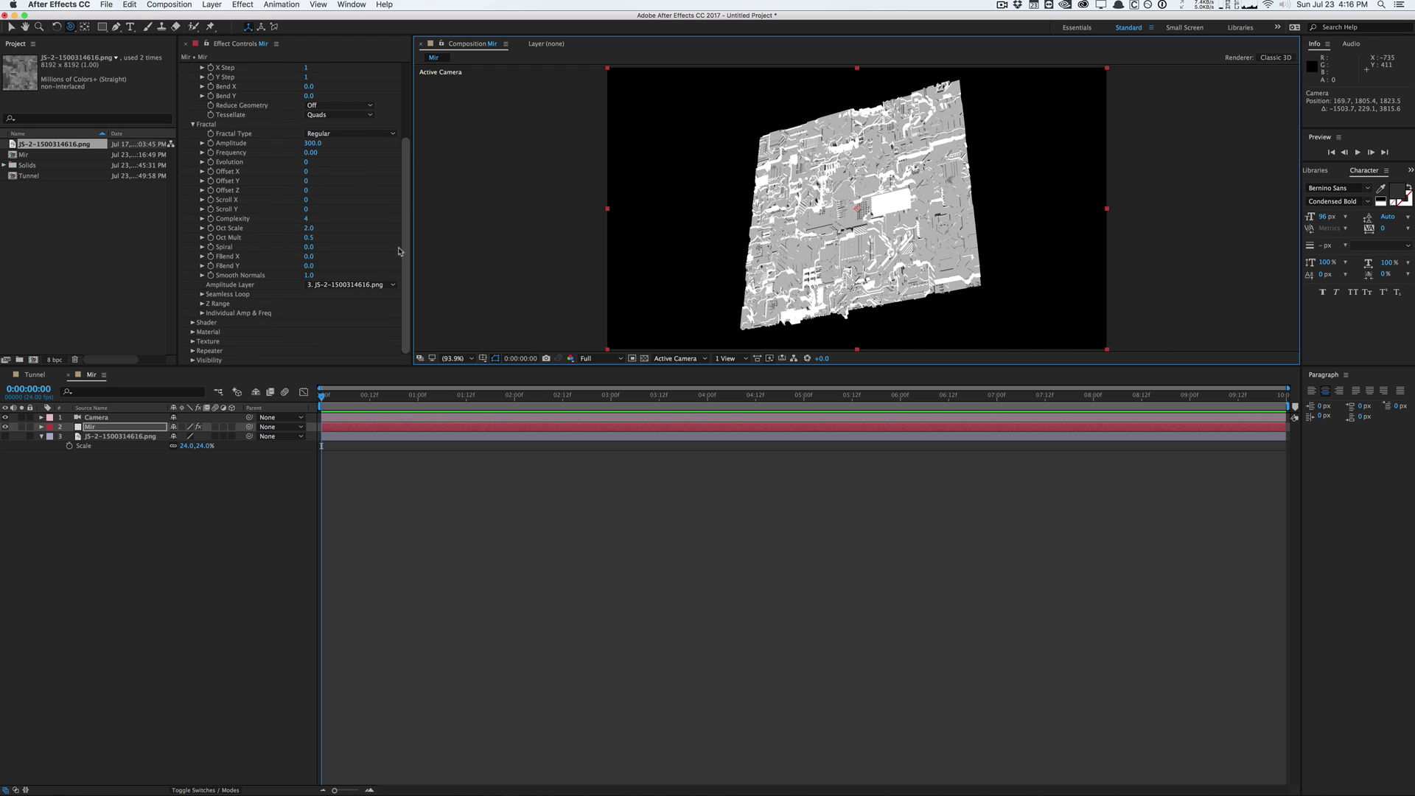
pyautogui.click(192, 321)
pyautogui.scroll(-5, 309, 244)
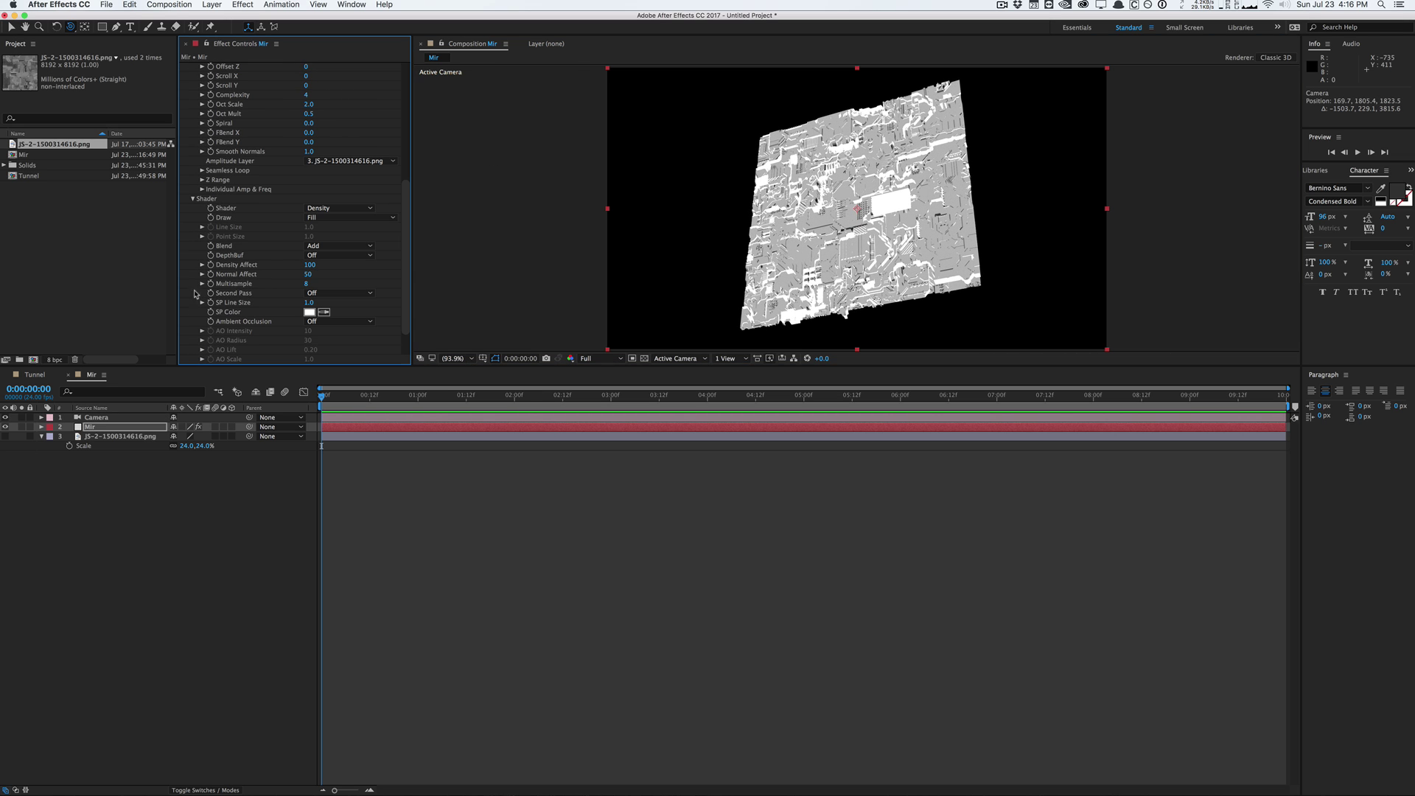
pyautogui.click(324, 210)
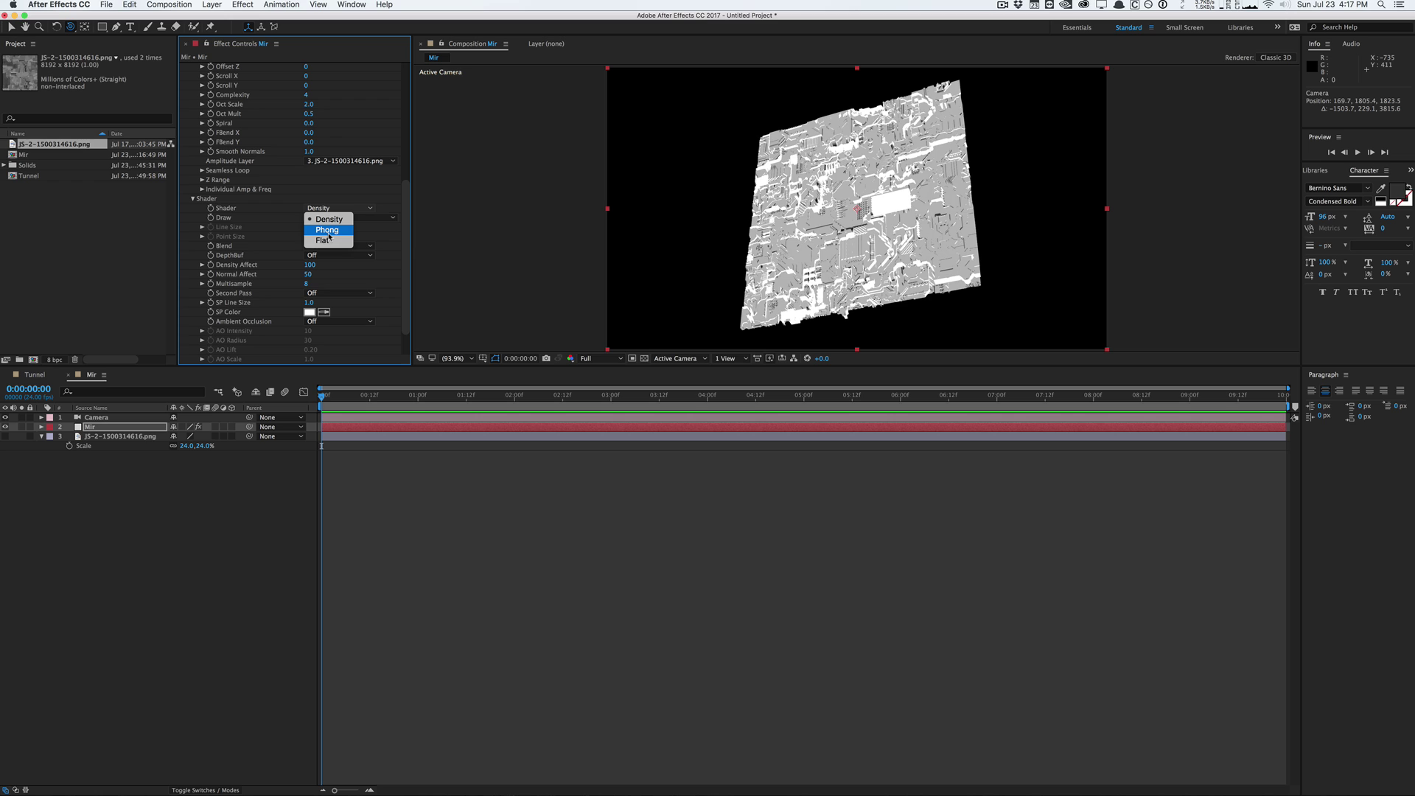
pyautogui.click(328, 231)
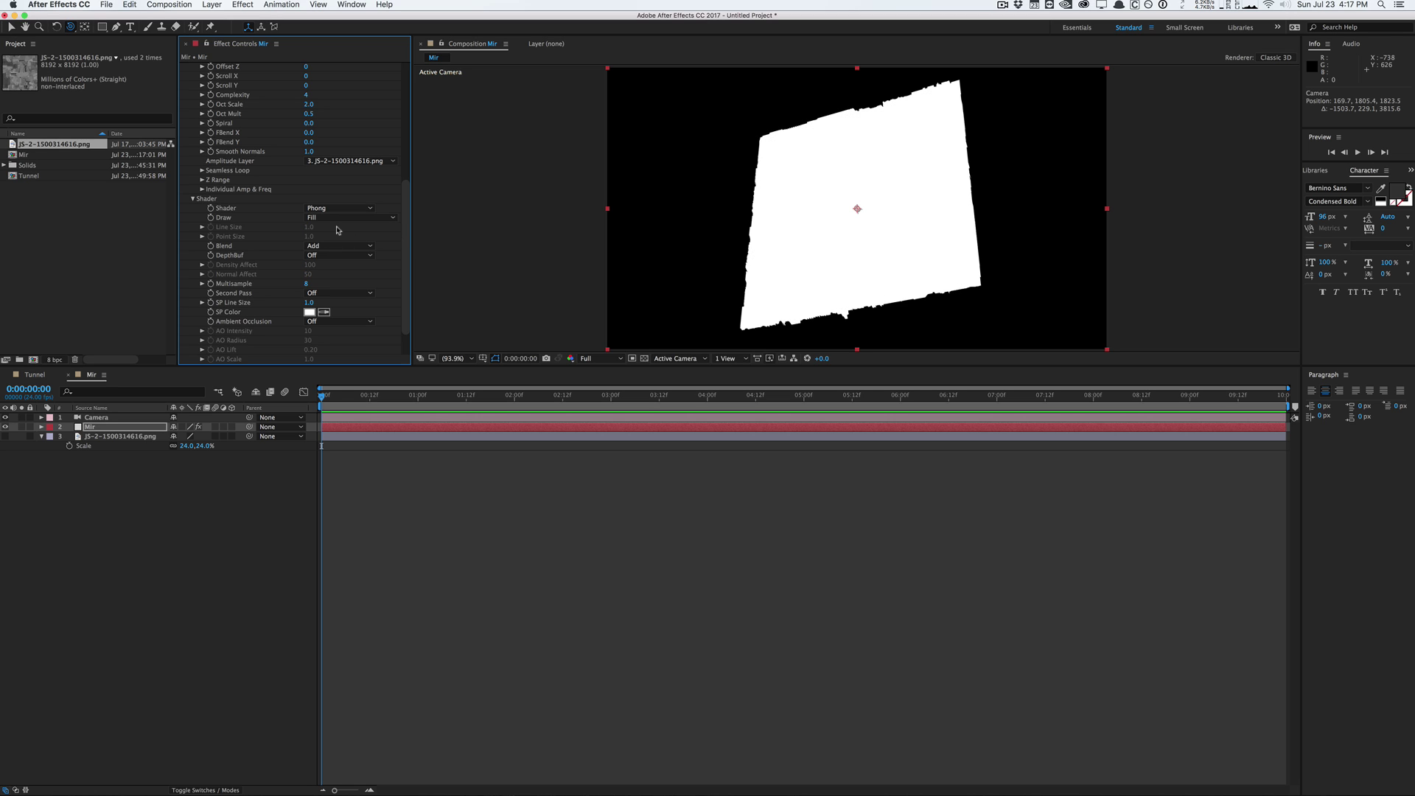
pyautogui.click(337, 221)
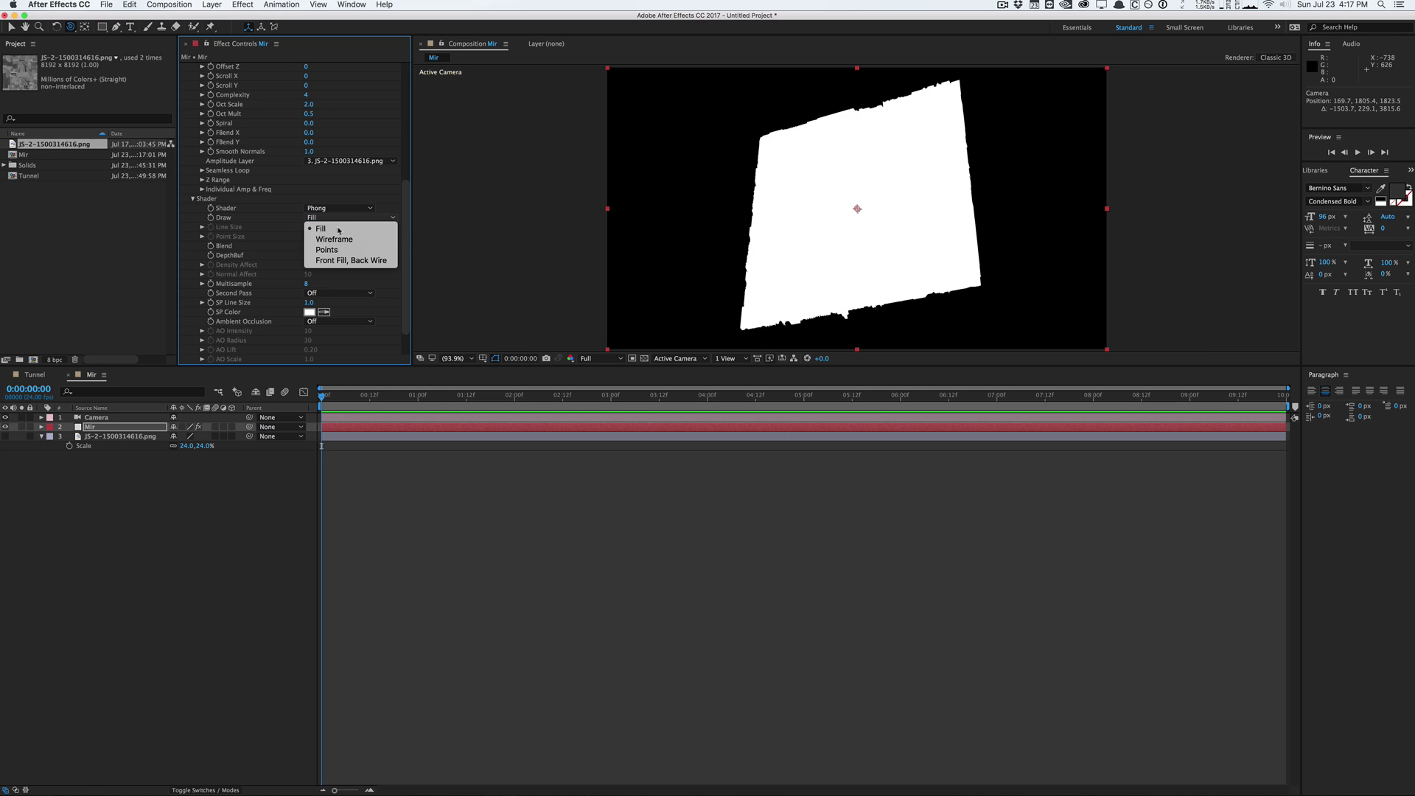
pyautogui.click(337, 221)
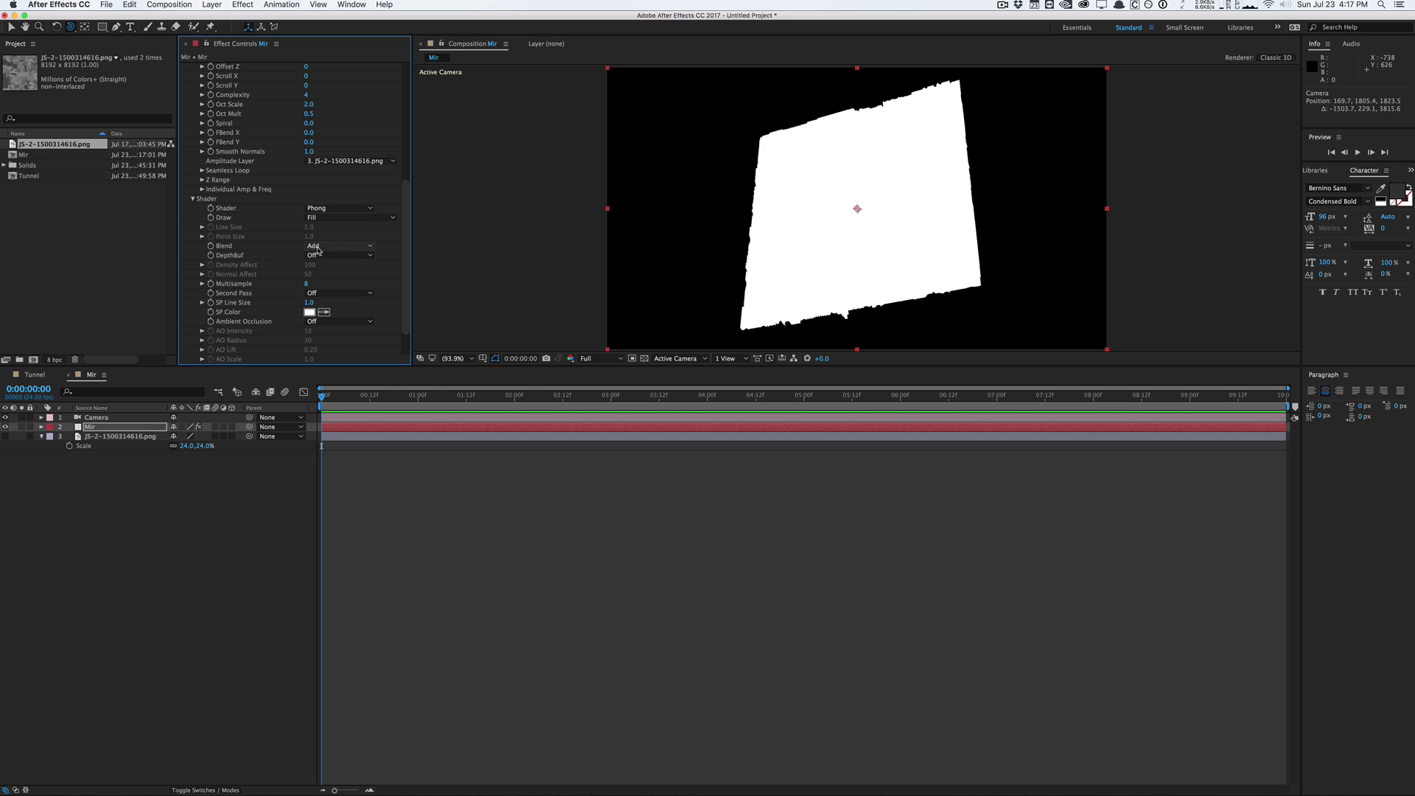
pyautogui.click(355, 247)
pyautogui.click(335, 265)
pyautogui.scroll(-3, 404, 329)
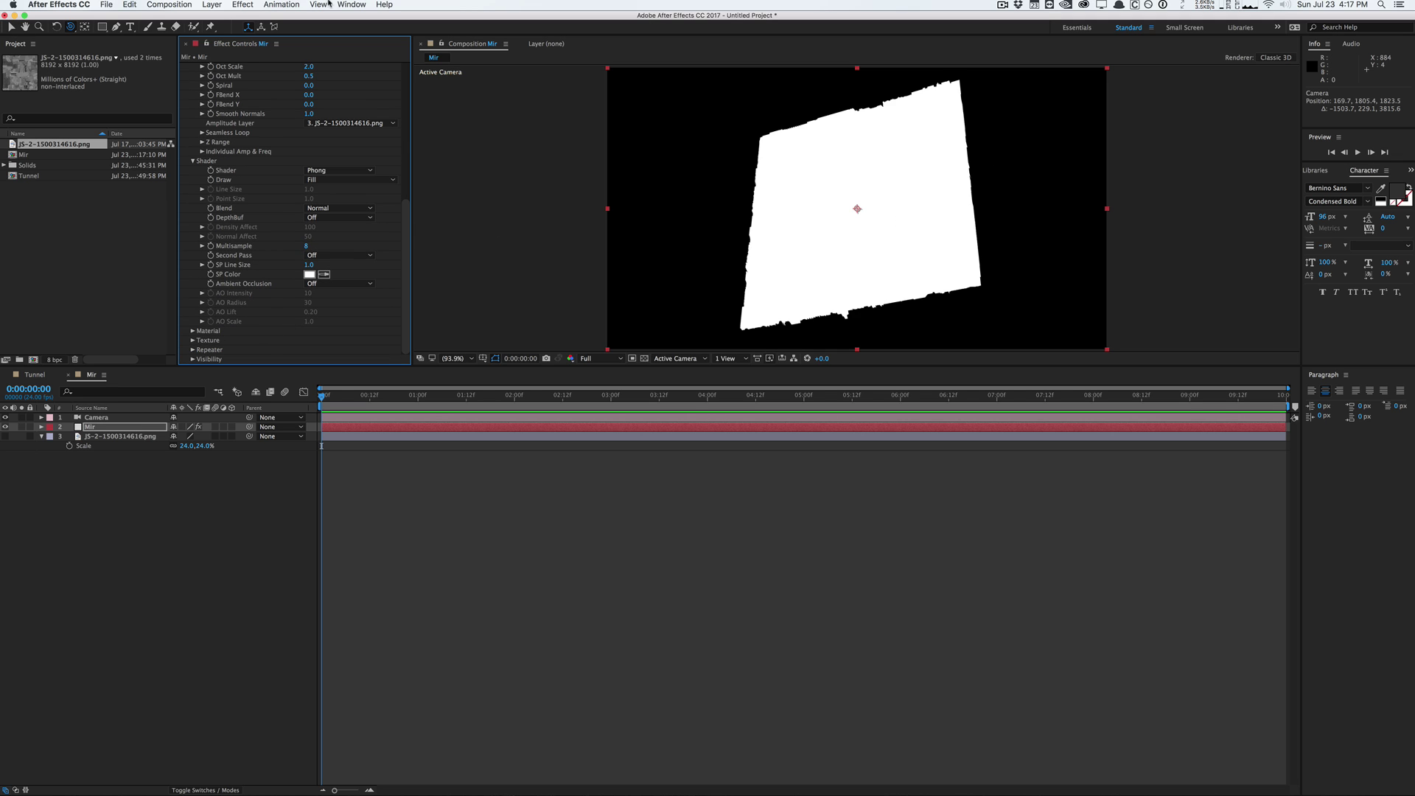
# Create a new Point light in the composition
pyautogui.click(201, 3)
pyautogui.moveTo(221, 17)
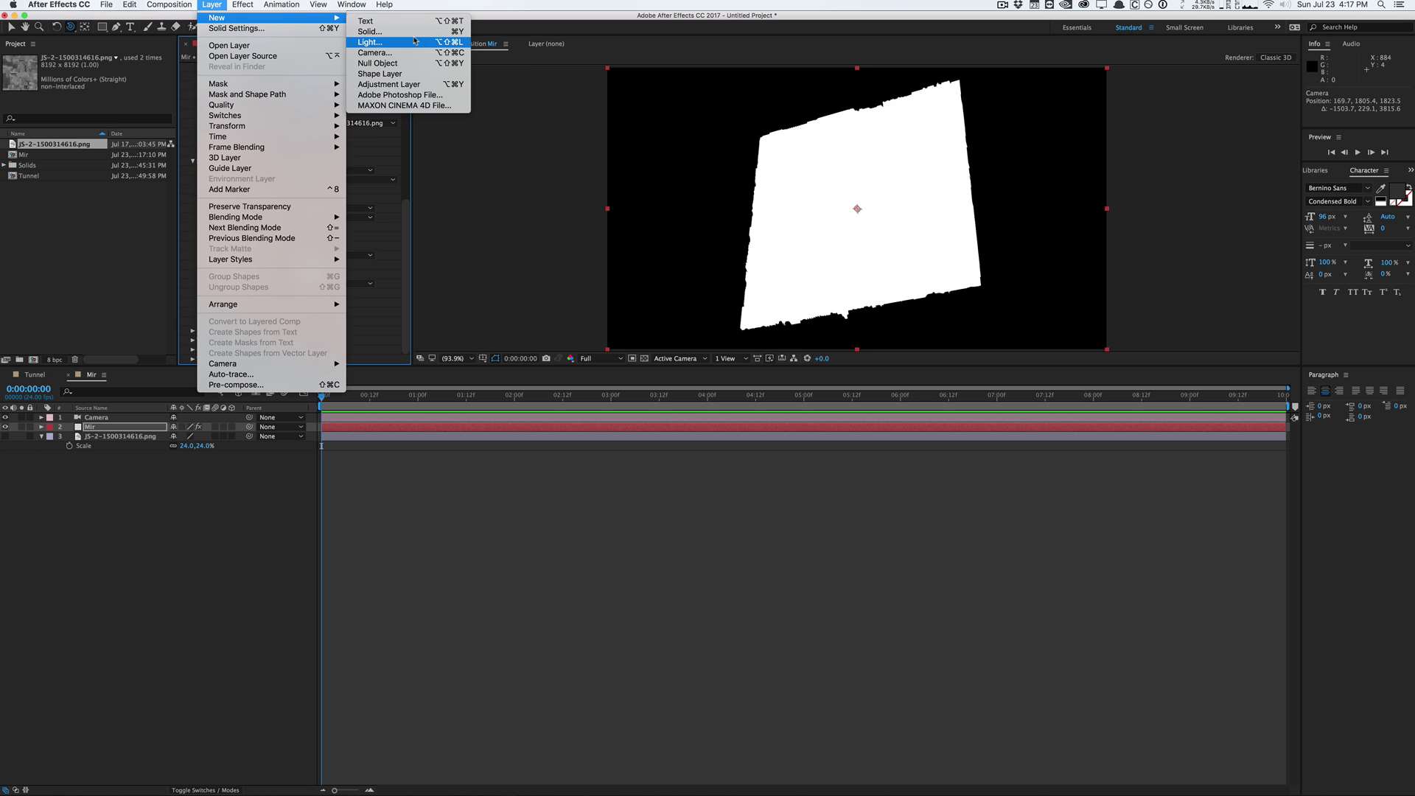
pyautogui.click(370, 42)
pyautogui.click(500, 223)
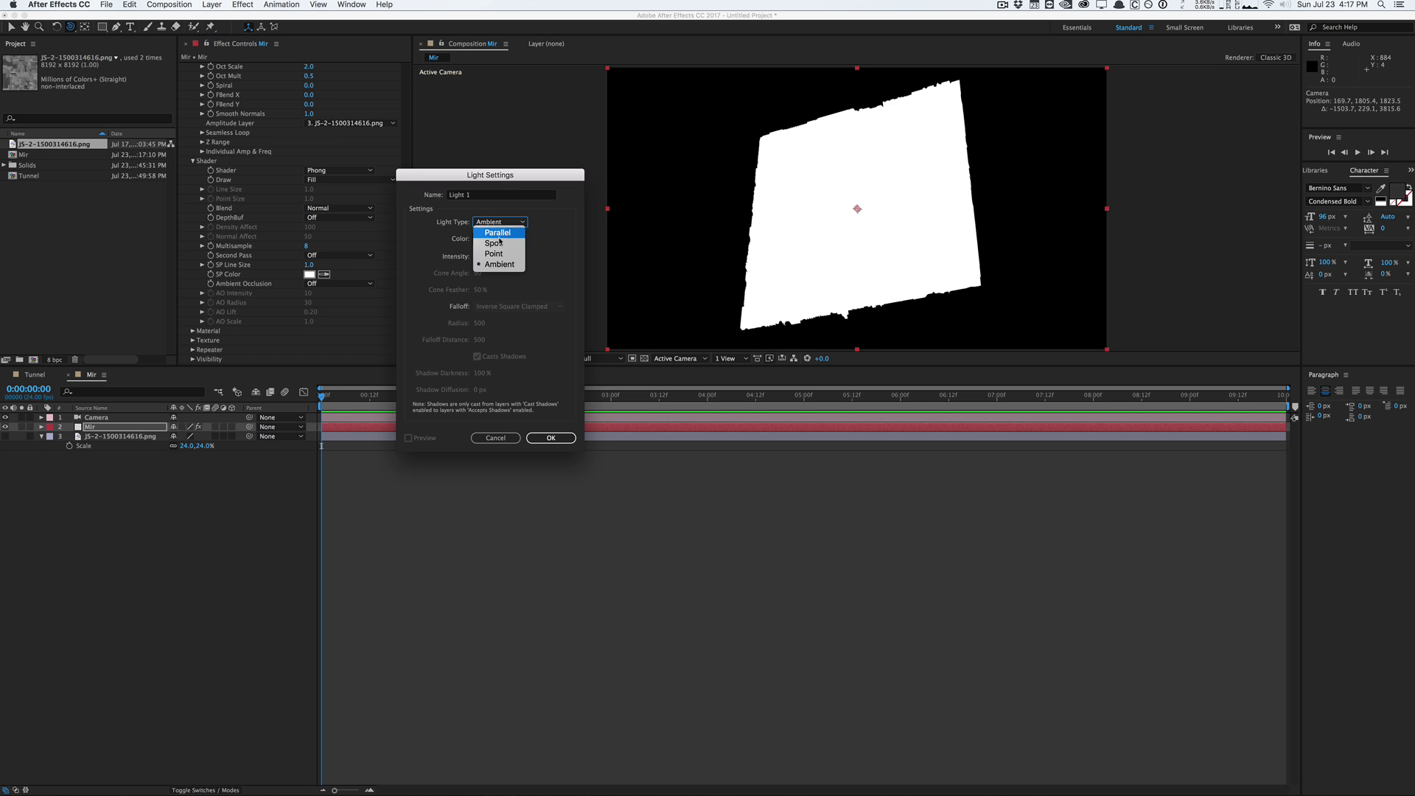
pyautogui.click(507, 255)
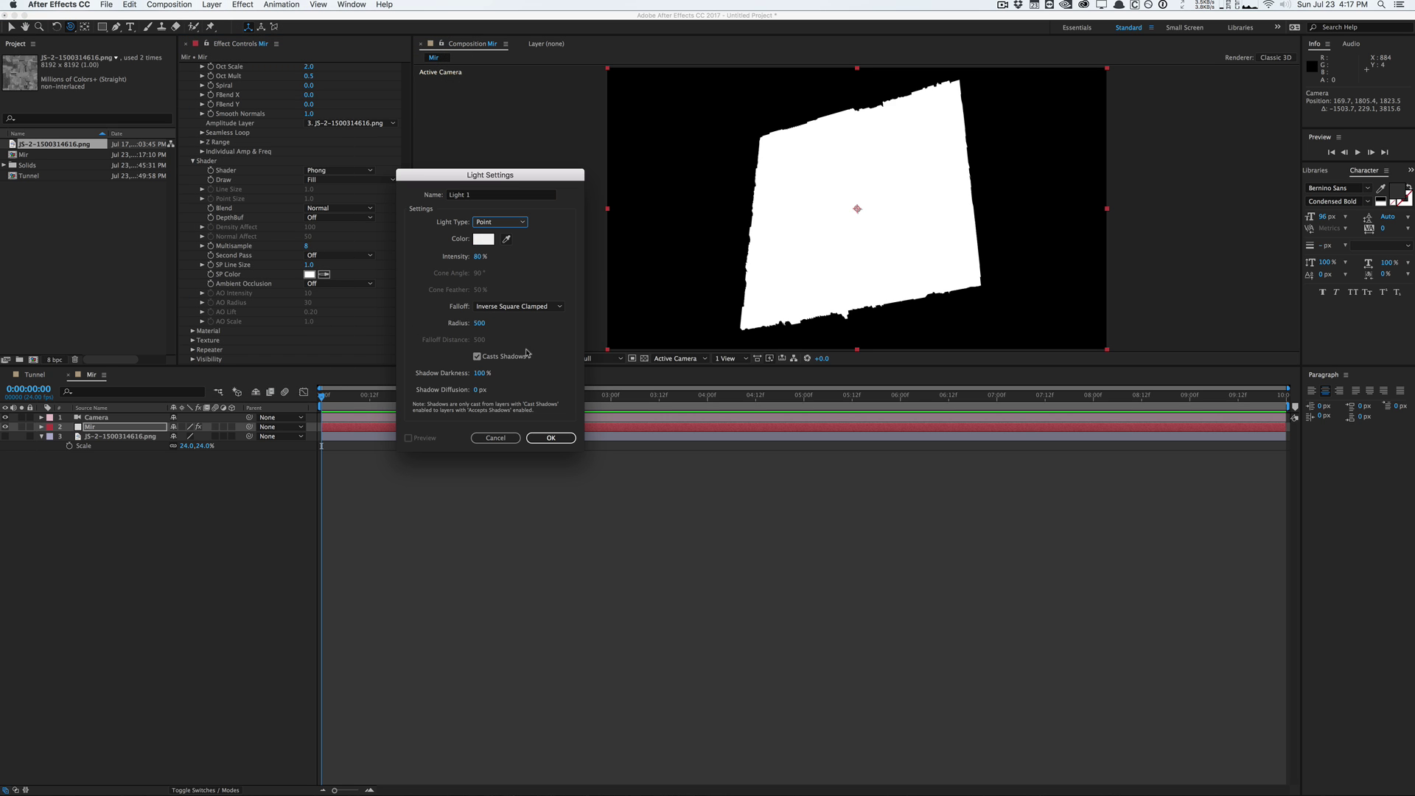
pyautogui.click(550, 438)
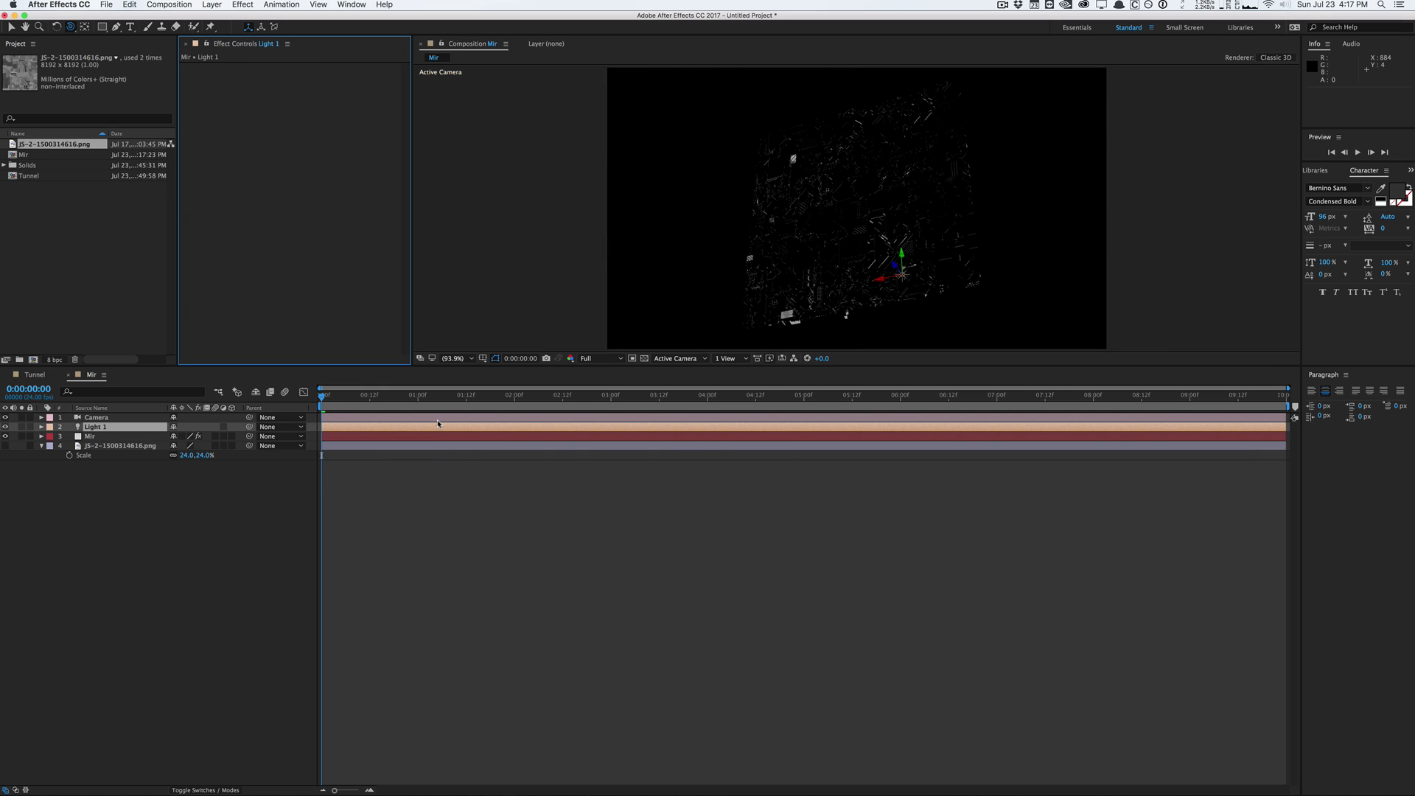
# Move the light's Position forward toward the terrain and set its Intensity to 40%
pyautogui.press('p')
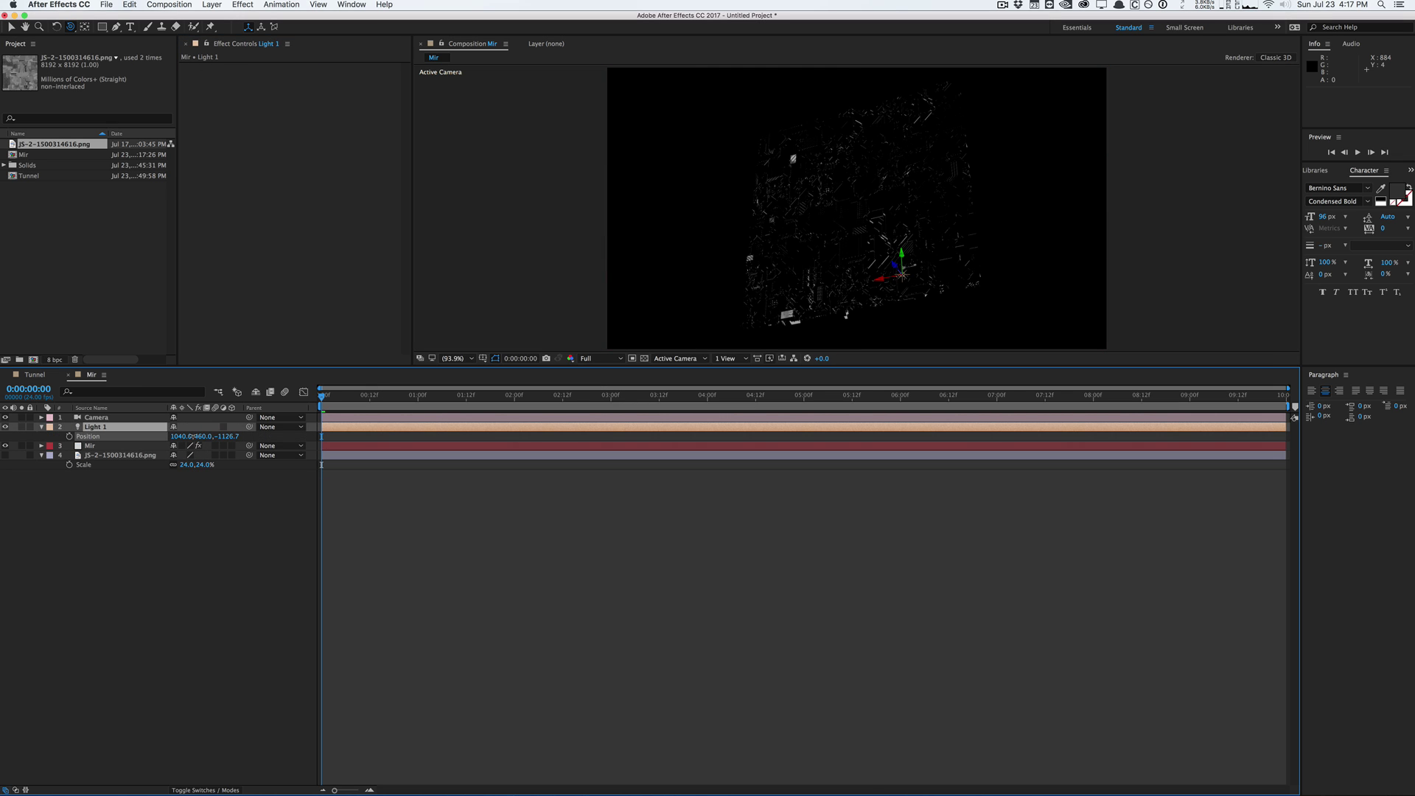
pyautogui.moveTo(221, 435); pyautogui.dragTo(299, 412)
pyautogui.press('t')
pyautogui.press('t')
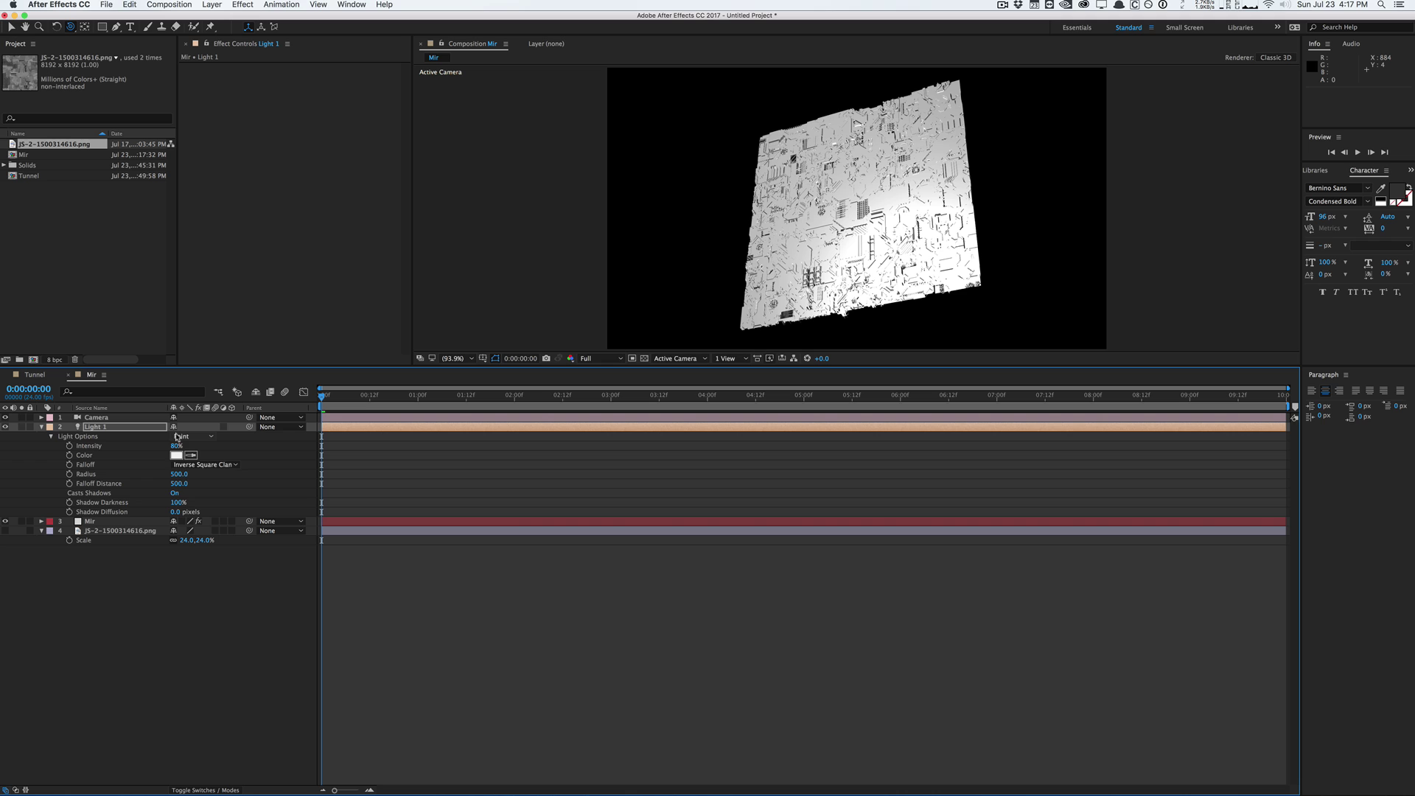
pyautogui.click(179, 445)
pyautogui.write('20')
pyautogui.press('Return')
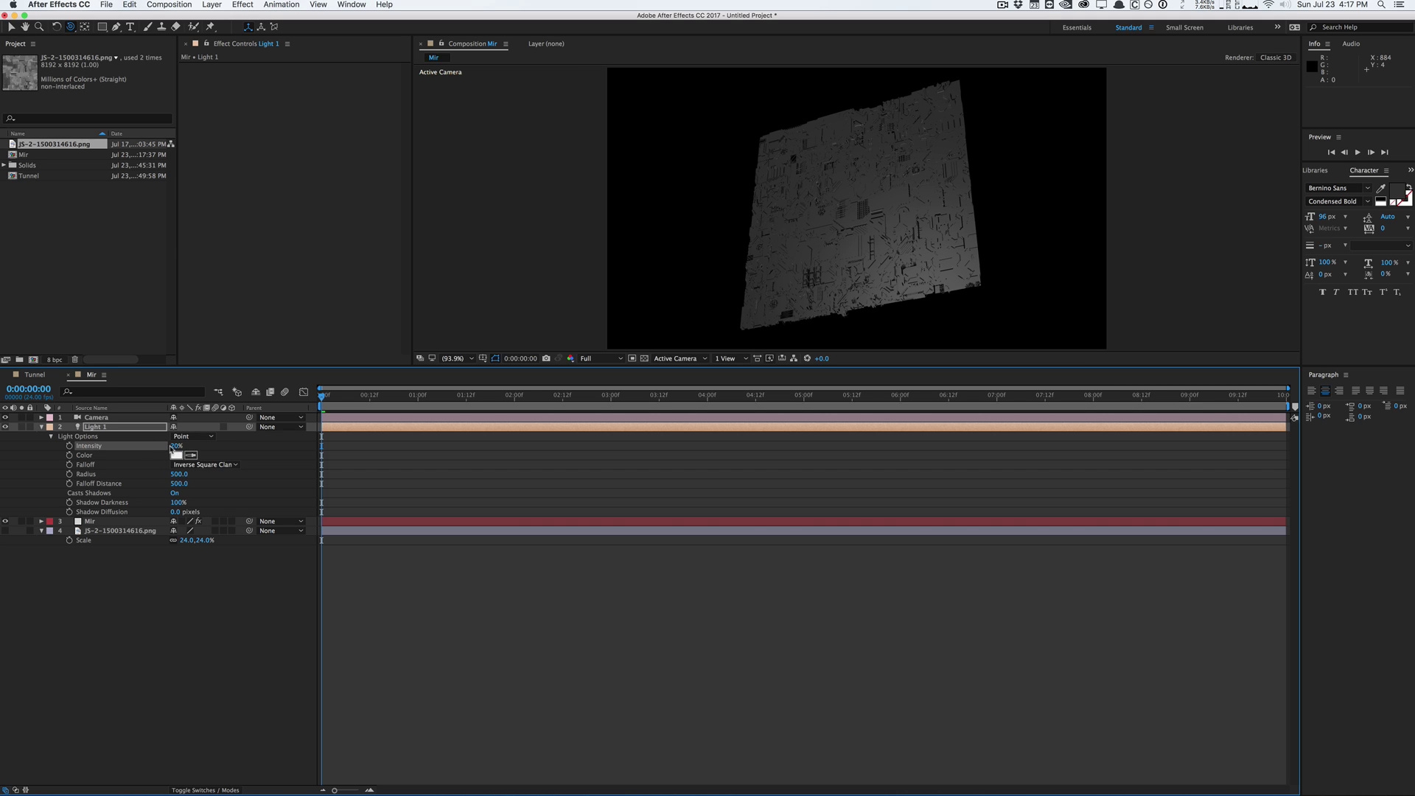
pyautogui.click(175, 445)
pyautogui.press('Return')
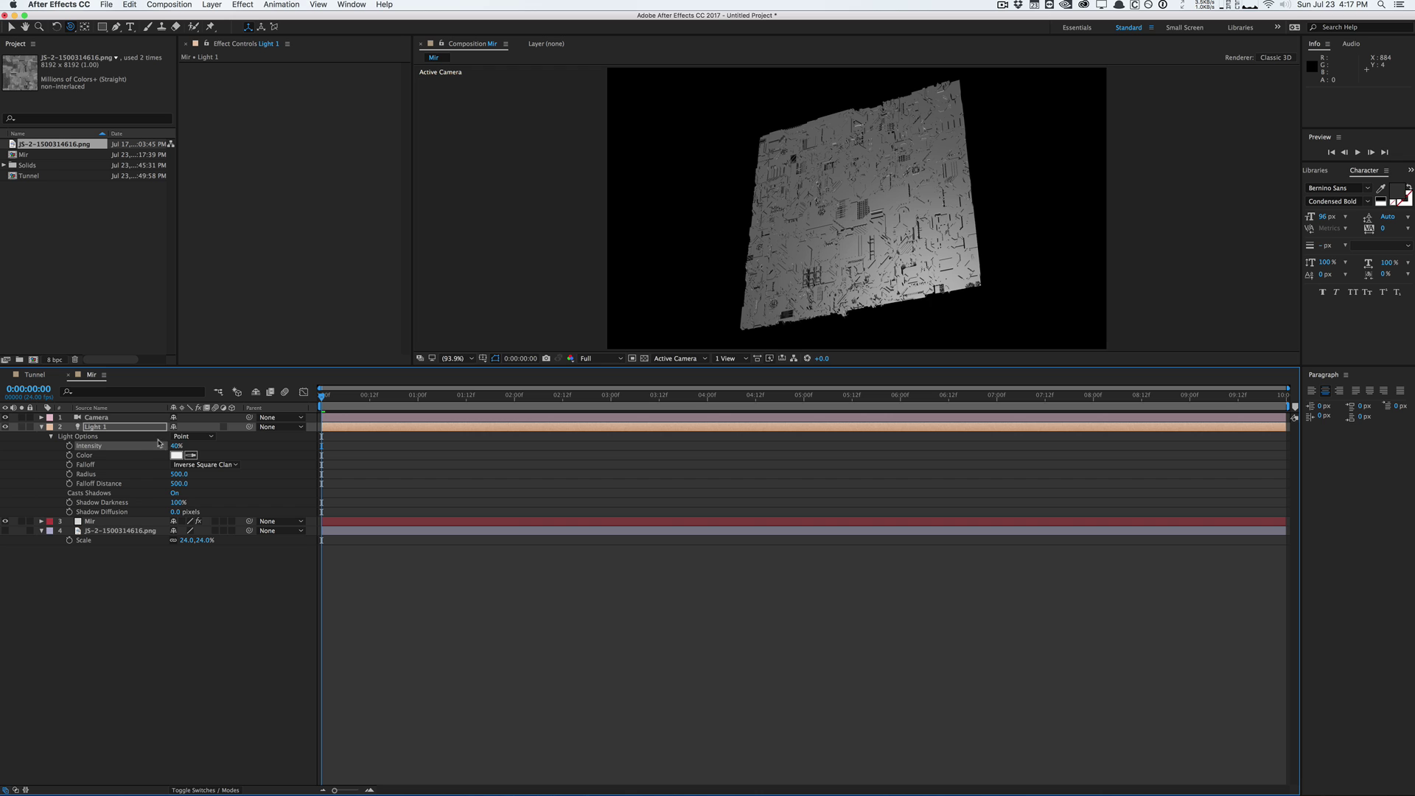
# Set Mir's fractal Amplitude to 800 and orbit the camera to face the terrain head-on
pyautogui.click(127, 521)
pyautogui.moveTo(405, 129); pyautogui.dragTo(404, 164)
pyautogui.click(312, 189)
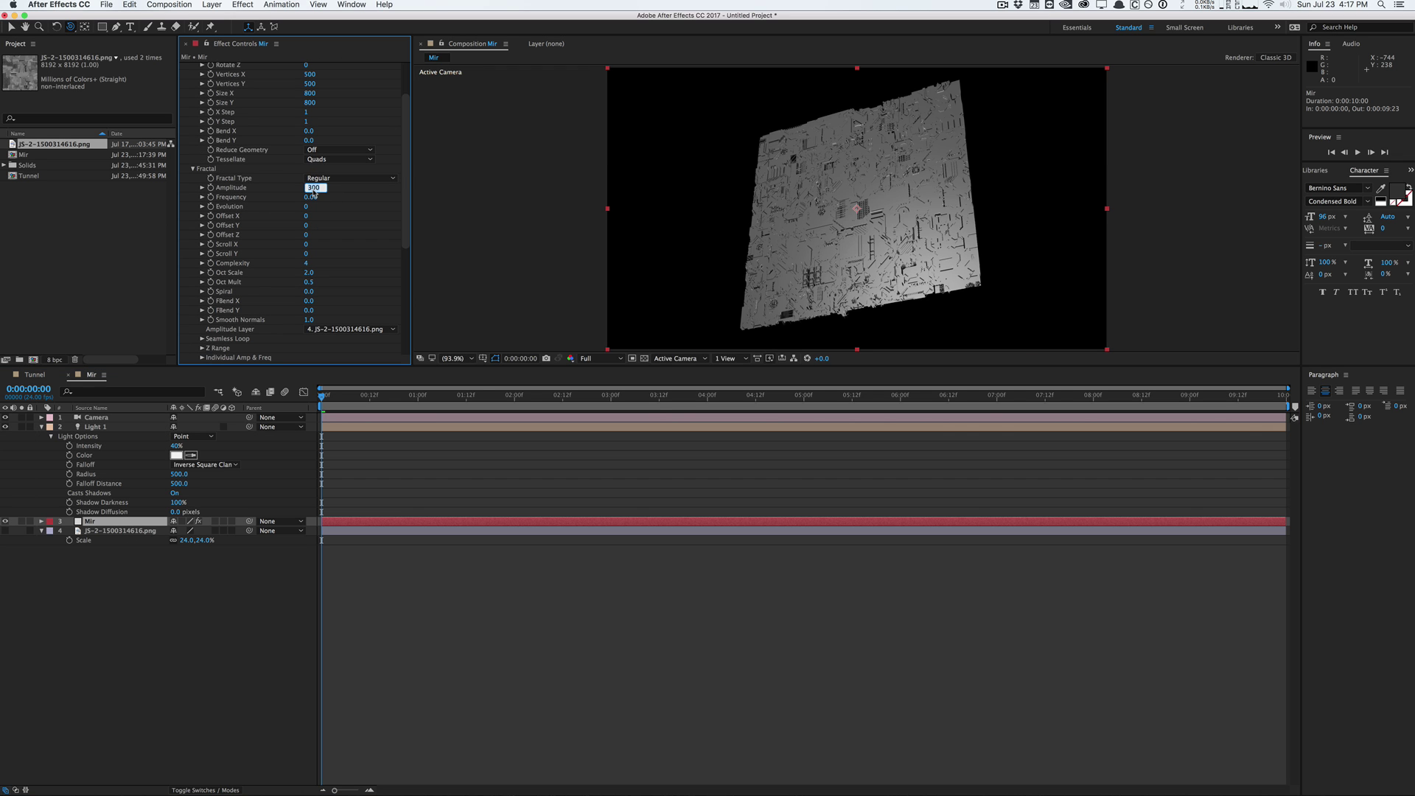
pyautogui.write('800')
pyautogui.press('Return')
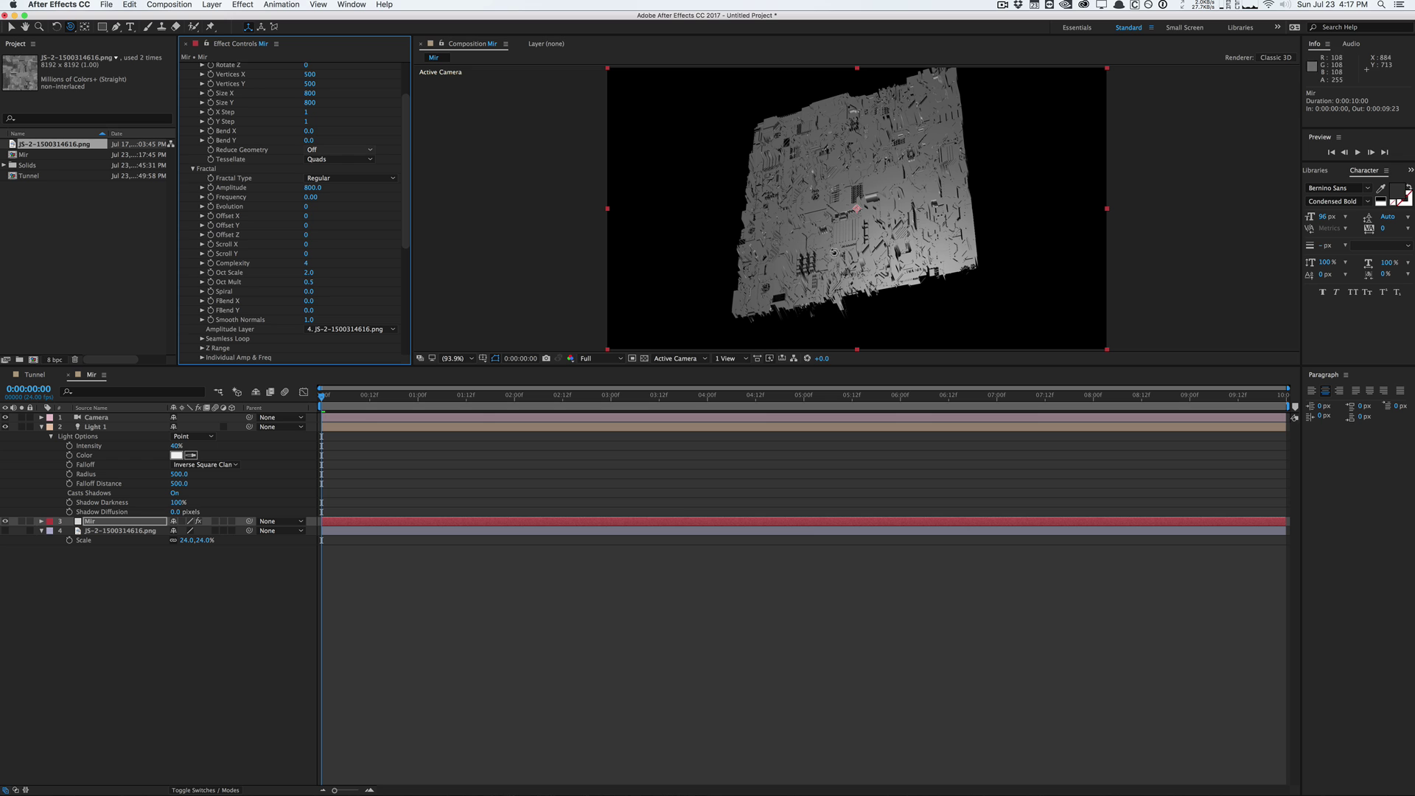
pyautogui.moveTo(809, 259); pyautogui.dragTo(644, 241)
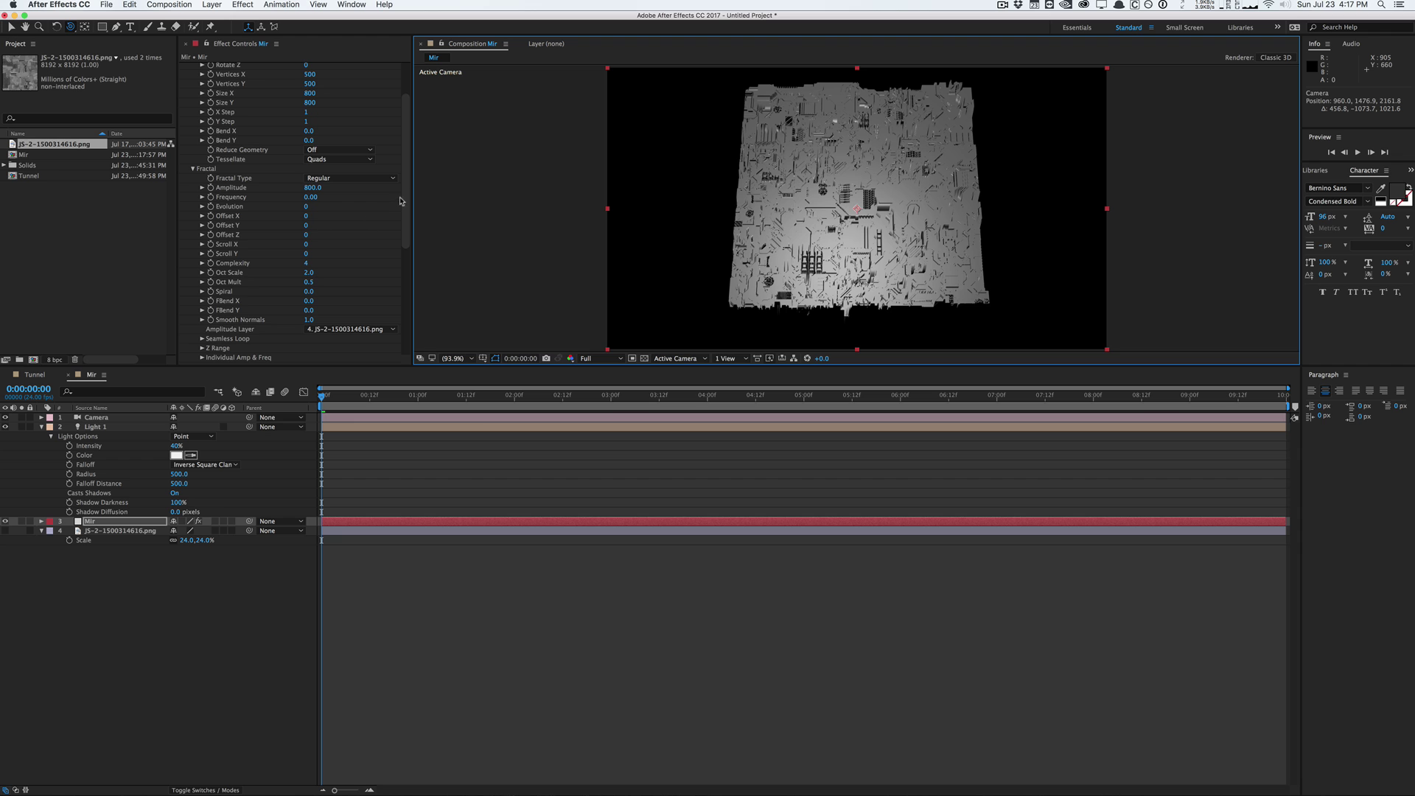
pyautogui.scroll(-2, 401, 200)
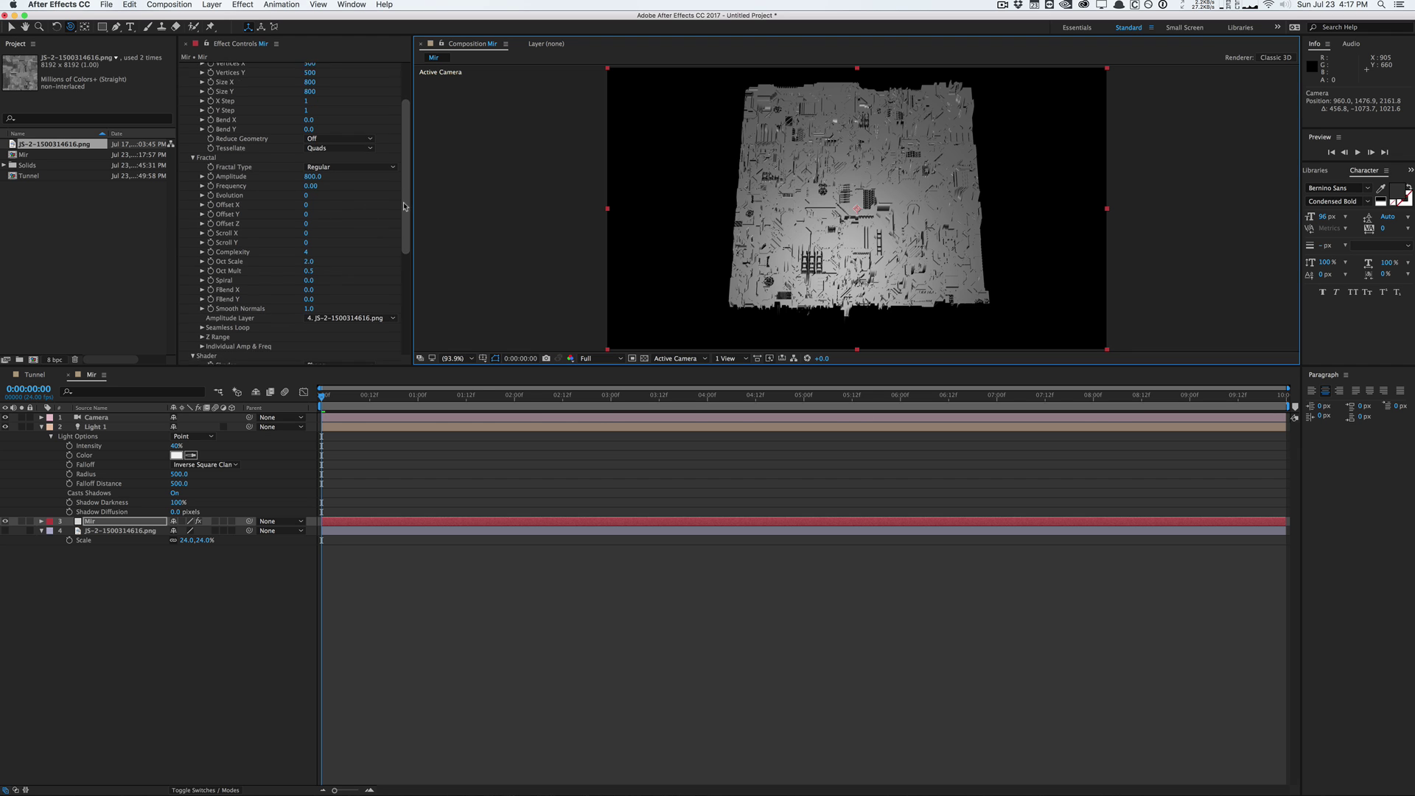
# Add a light gray solid layer and place it below the Mir layer
pyautogui.click(212, 5)
pyautogui.moveTo(221, 21)
pyautogui.click(386, 33)
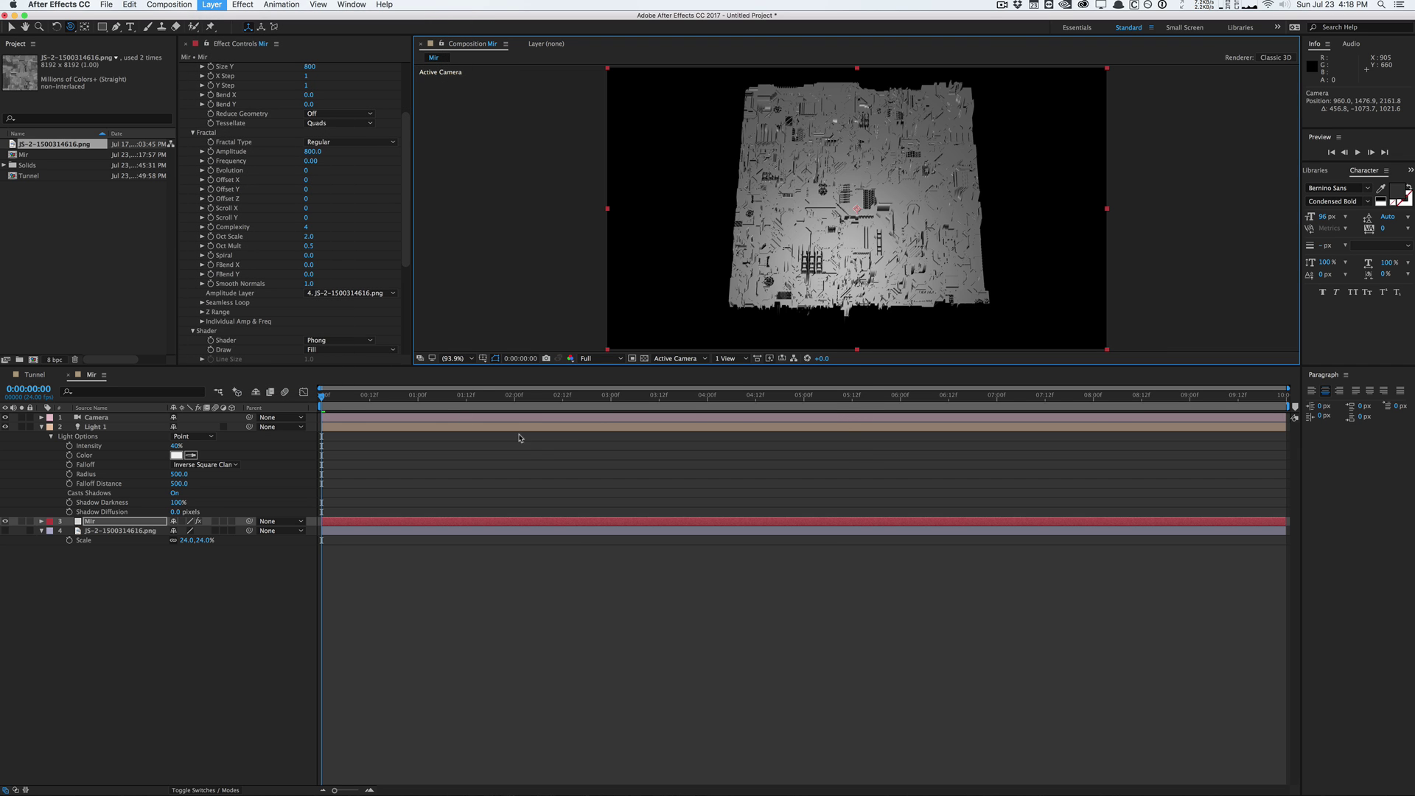
pyautogui.click(704, 465)
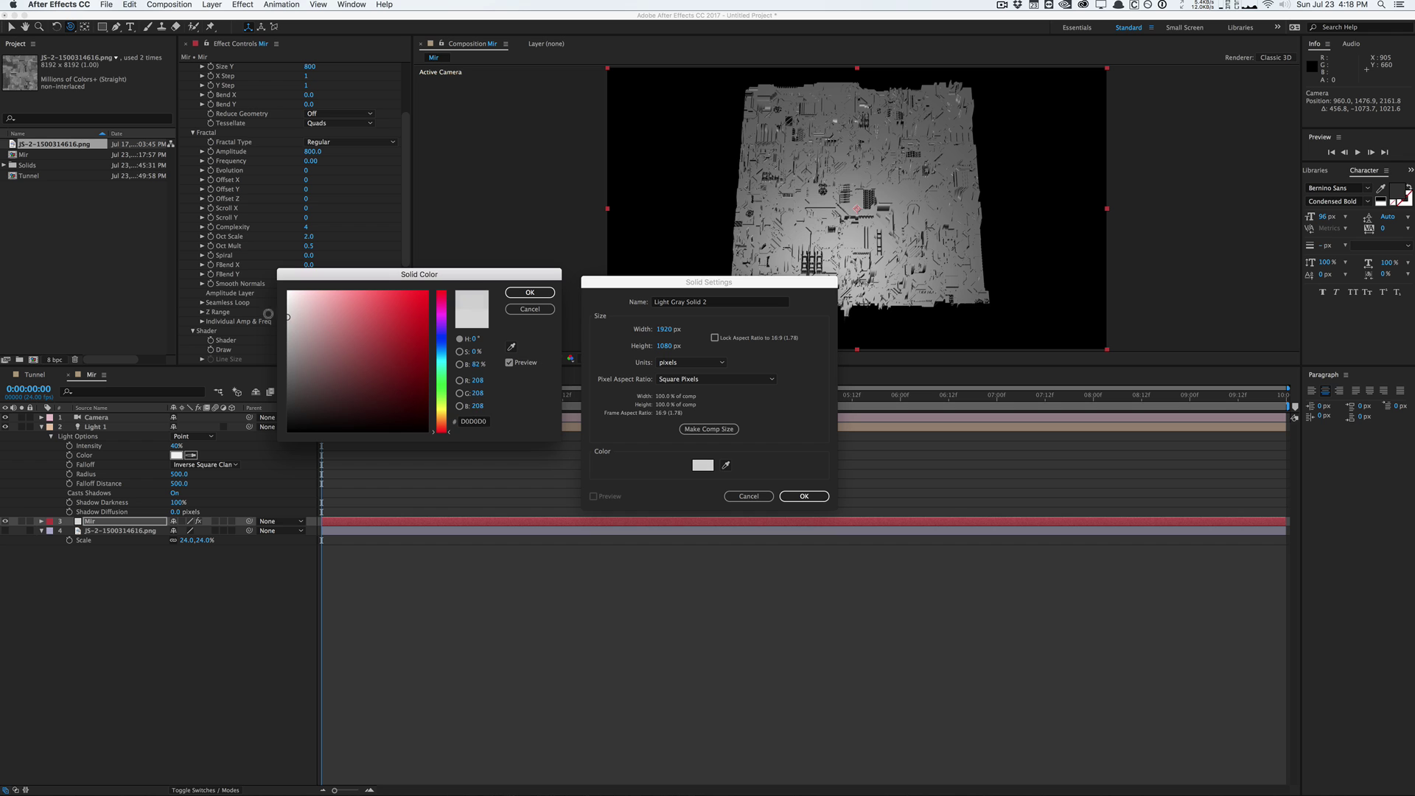
pyautogui.press('Return')
pyautogui.press('Return')
pyautogui.moveTo(106, 518); pyautogui.dragTo(107, 535)
pyautogui.click(109, 521)
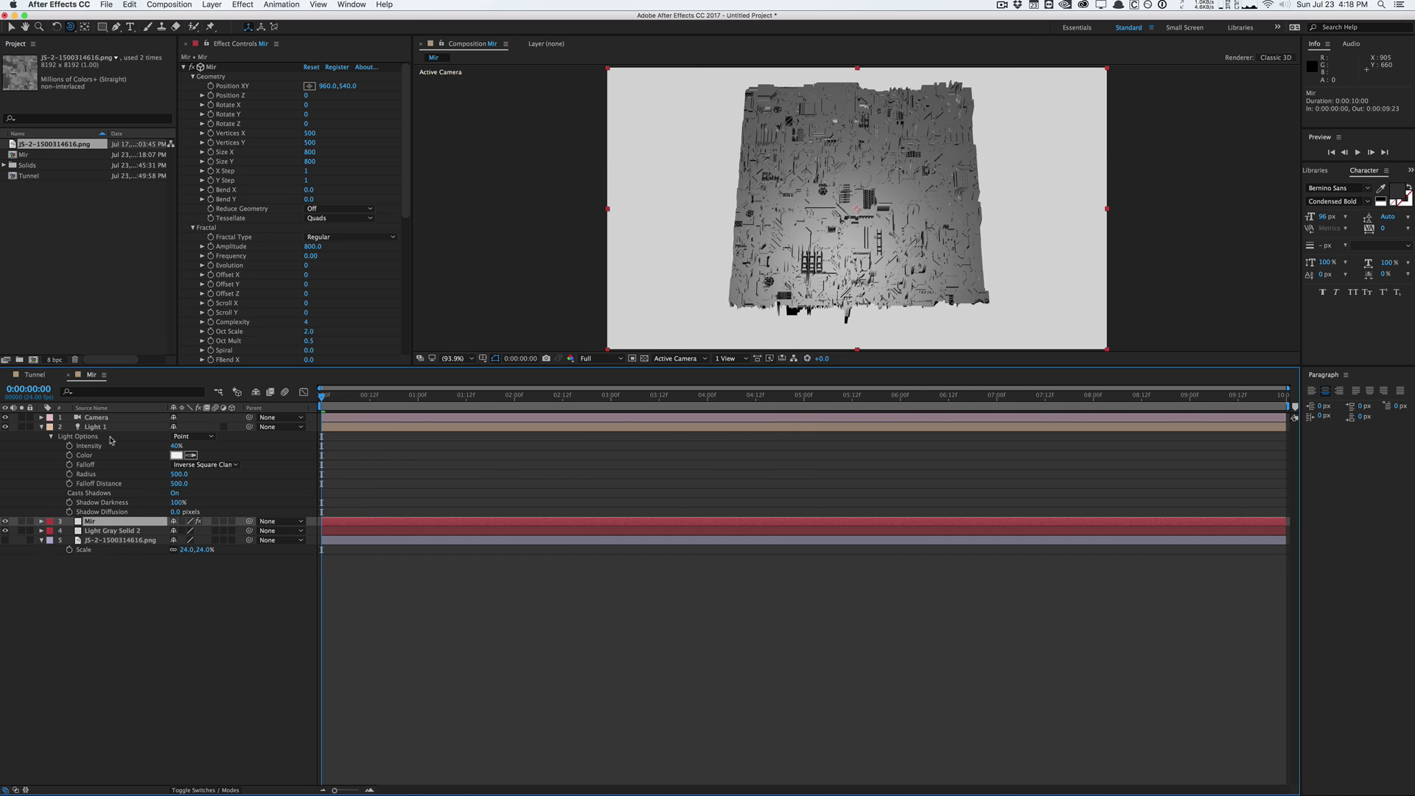
# Add a second light of type Ambient with 40% intensity
pyautogui.click(110, 426)
pyautogui.click(211, 5)
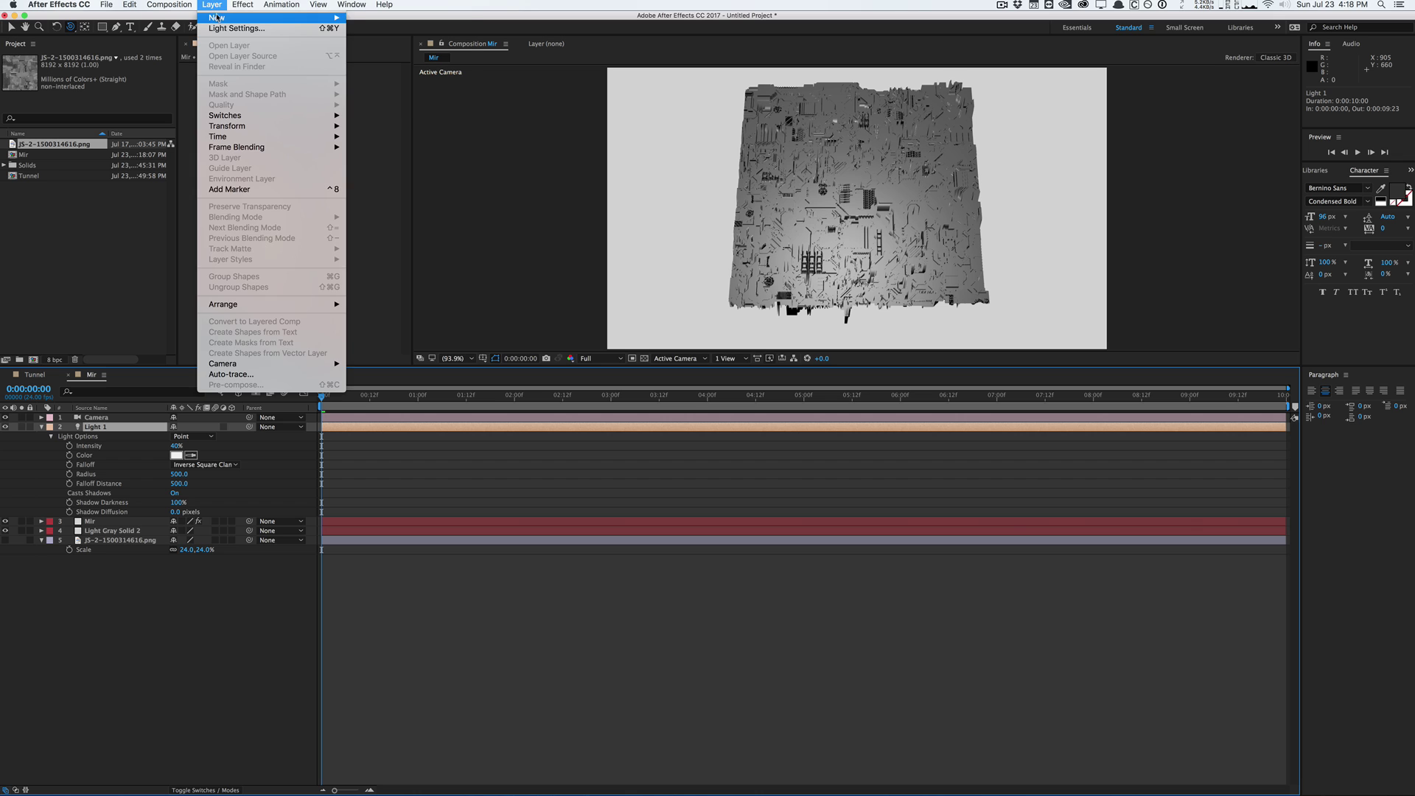
pyautogui.moveTo(310, 18)
pyautogui.click(406, 42)
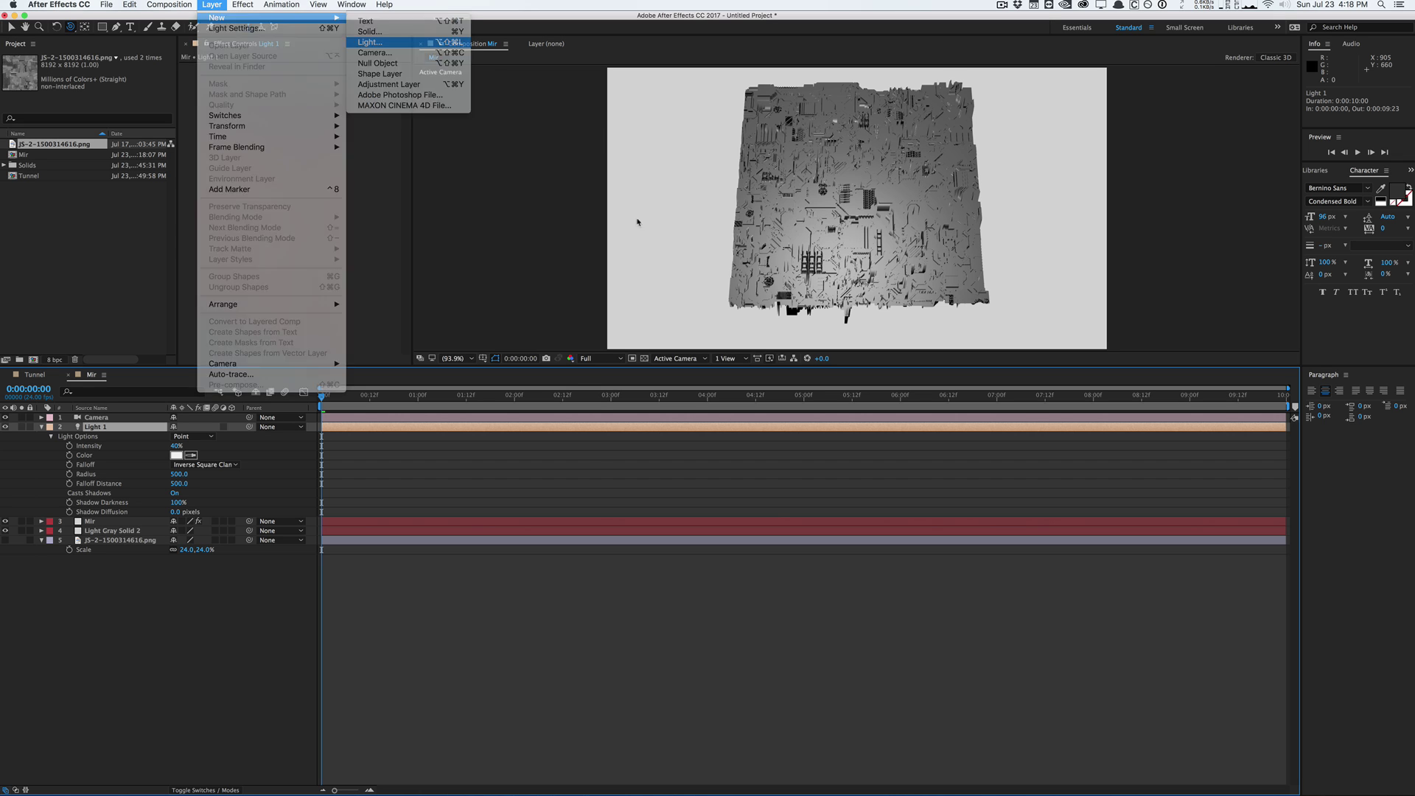
pyautogui.click(499, 222)
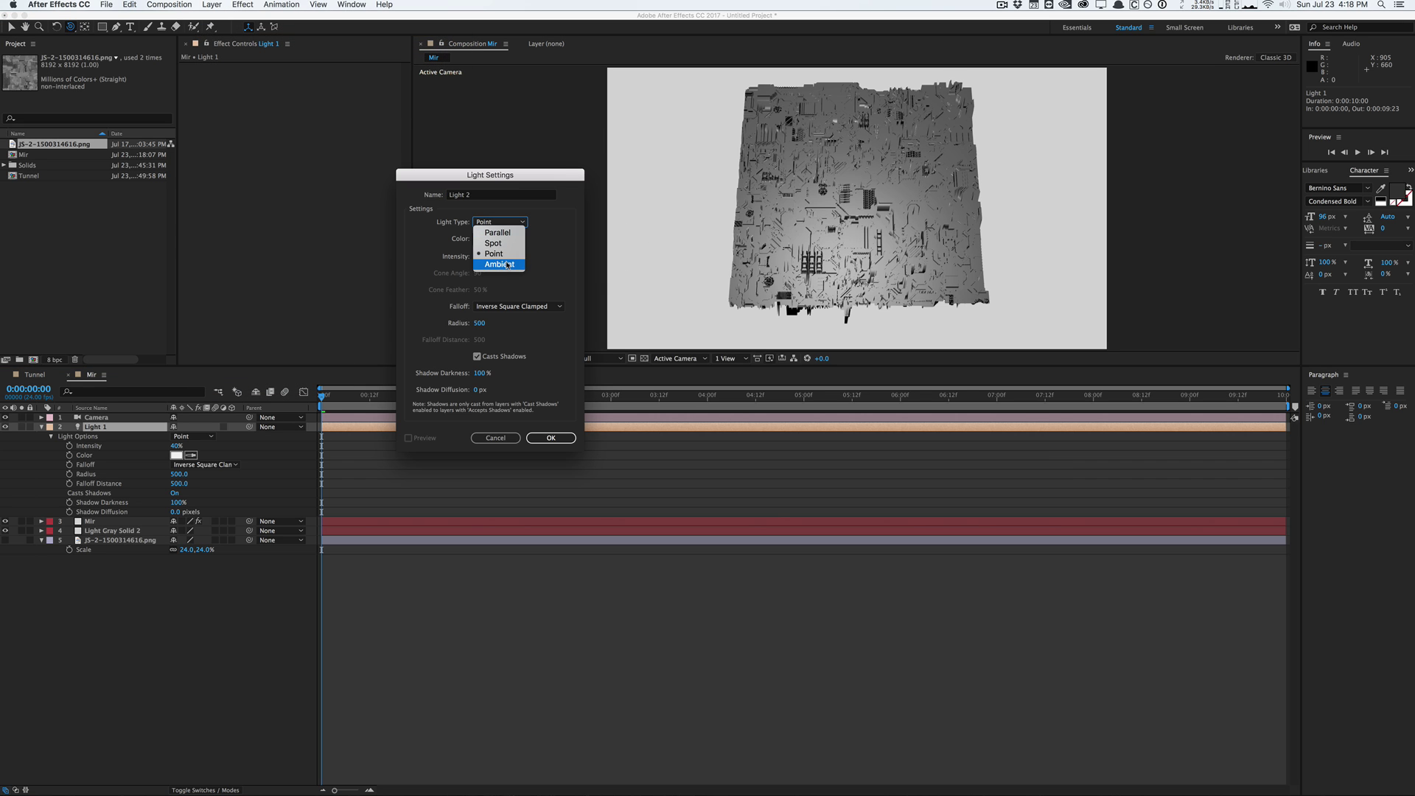
pyautogui.click(485, 265)
pyautogui.click(479, 258)
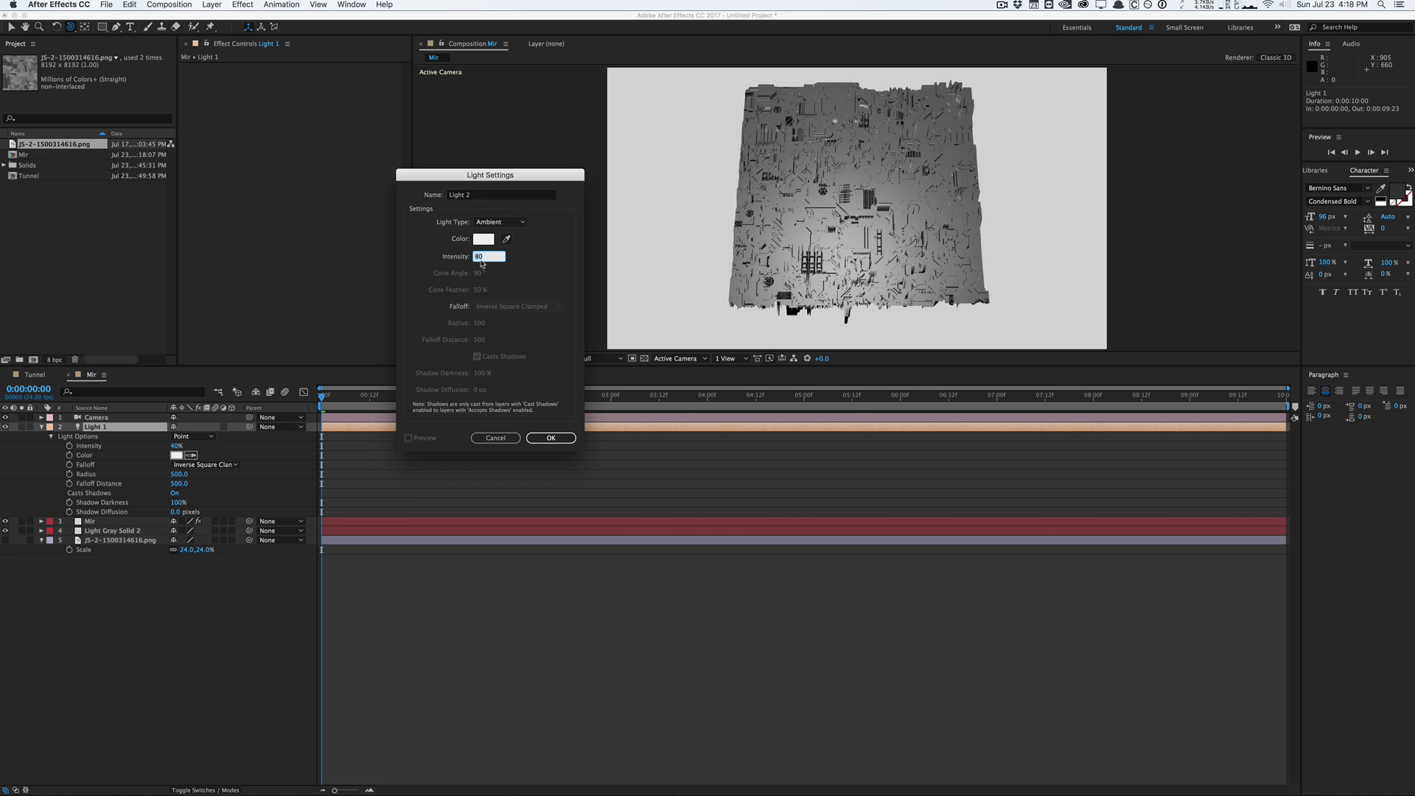
pyautogui.write('40')
pyautogui.click(550, 437)
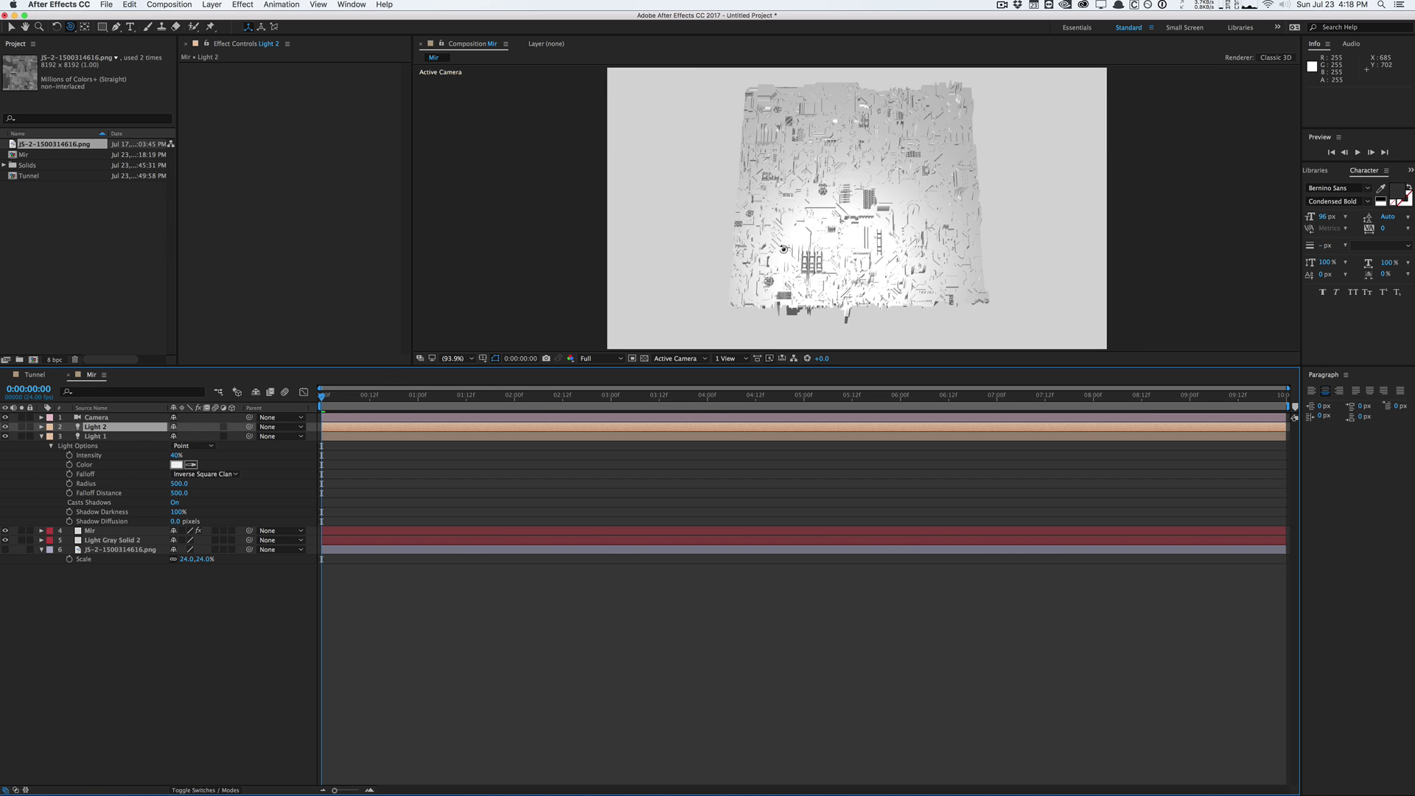
# Shift the camera to change the terrain's perspective and return to the Mir effect settings
pyautogui.moveTo(821, 251); pyautogui.dragTo(812, 139)
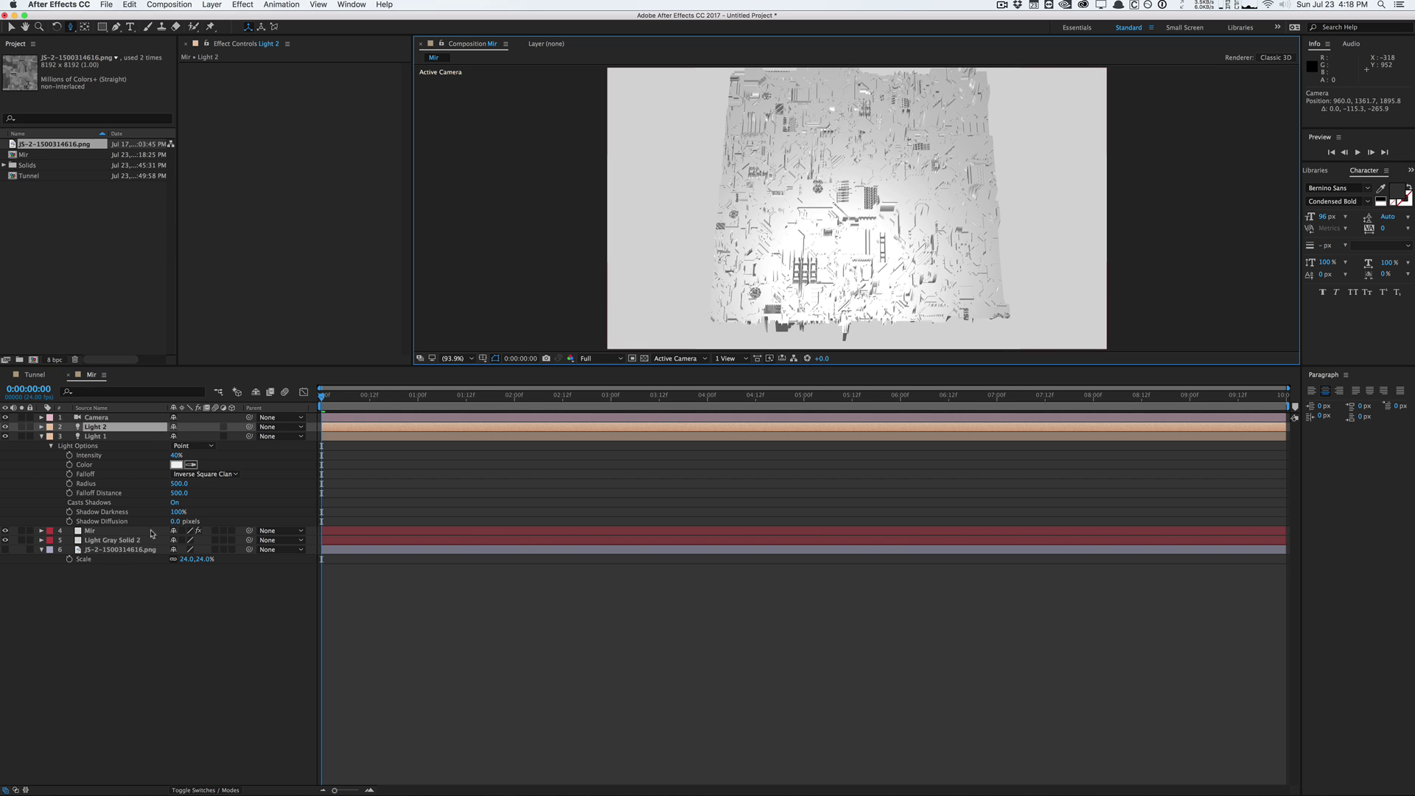
pyautogui.click(99, 532)
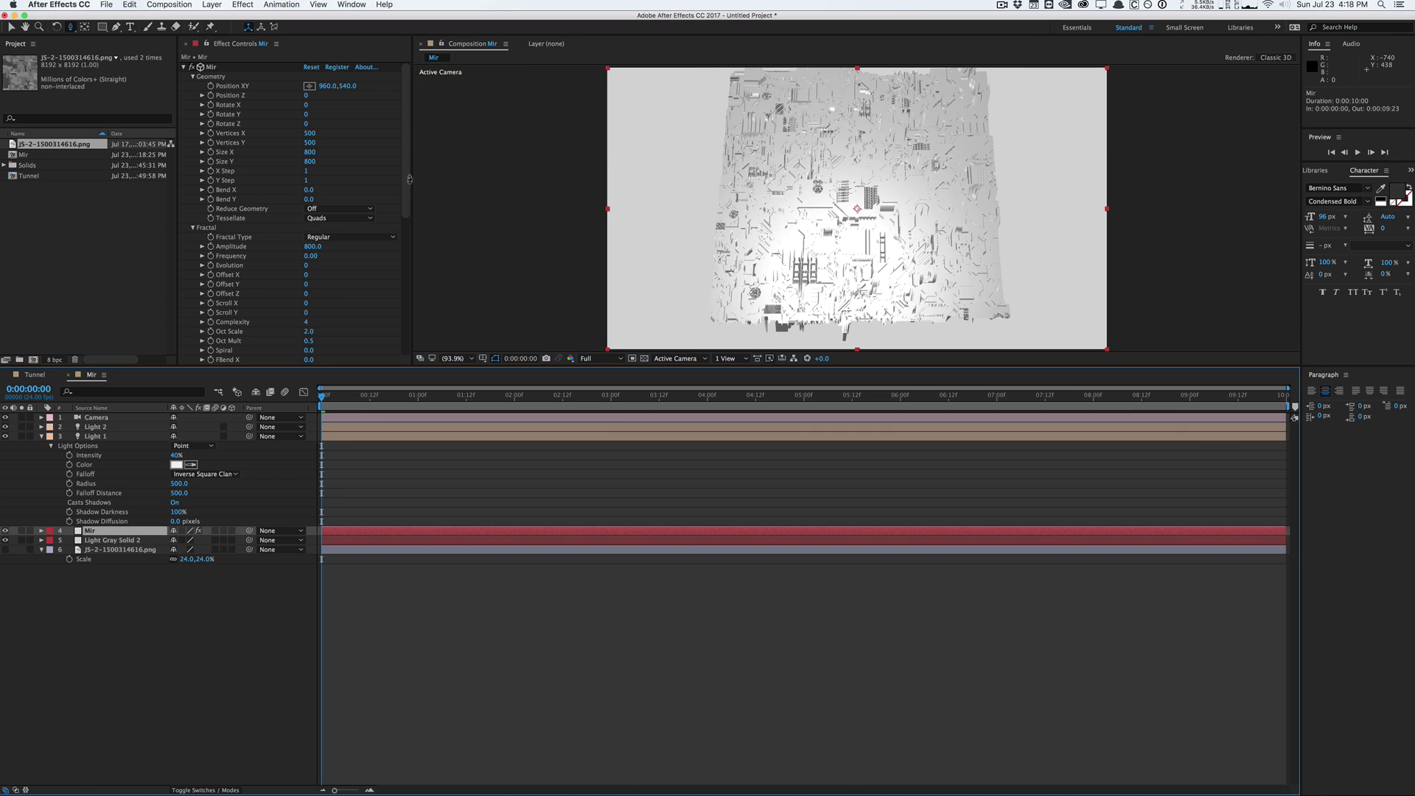
pyautogui.scroll(-5, 393, 254)
pyautogui.scroll(-1, 393, 255)
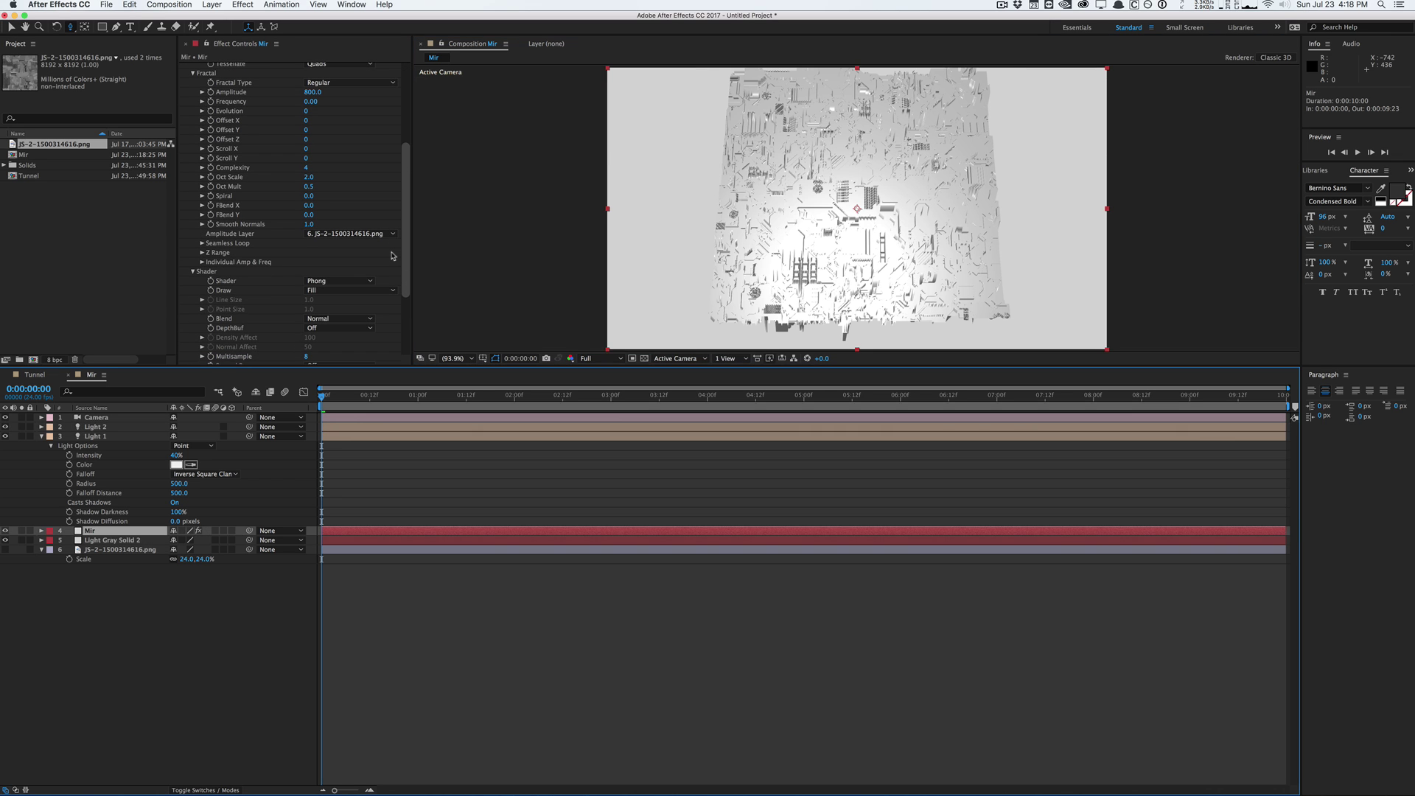
pyautogui.scroll(-10, 392, 256)
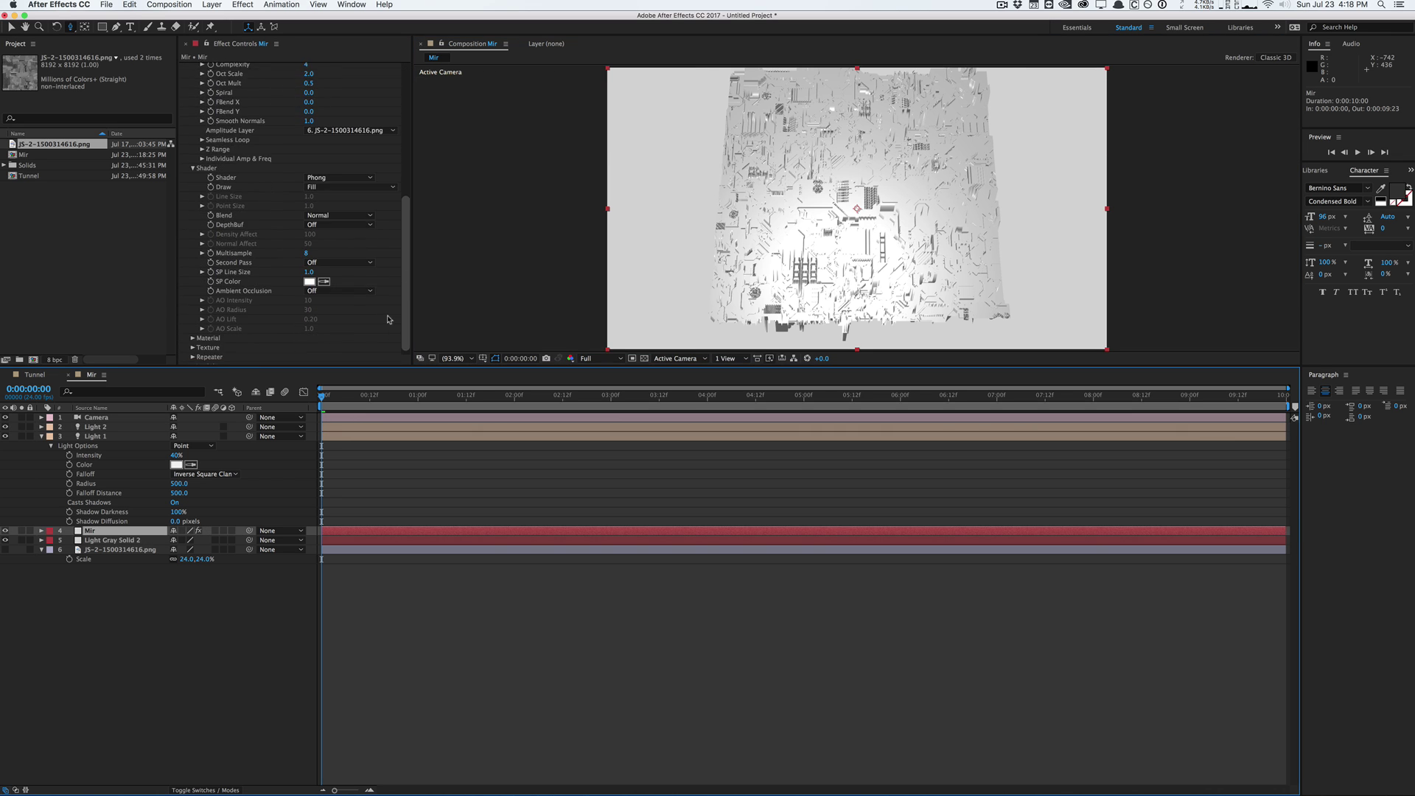
# Turn on Mir's ambient occlusion at Dither 3 and raise AO Intensity
pyautogui.click(327, 284)
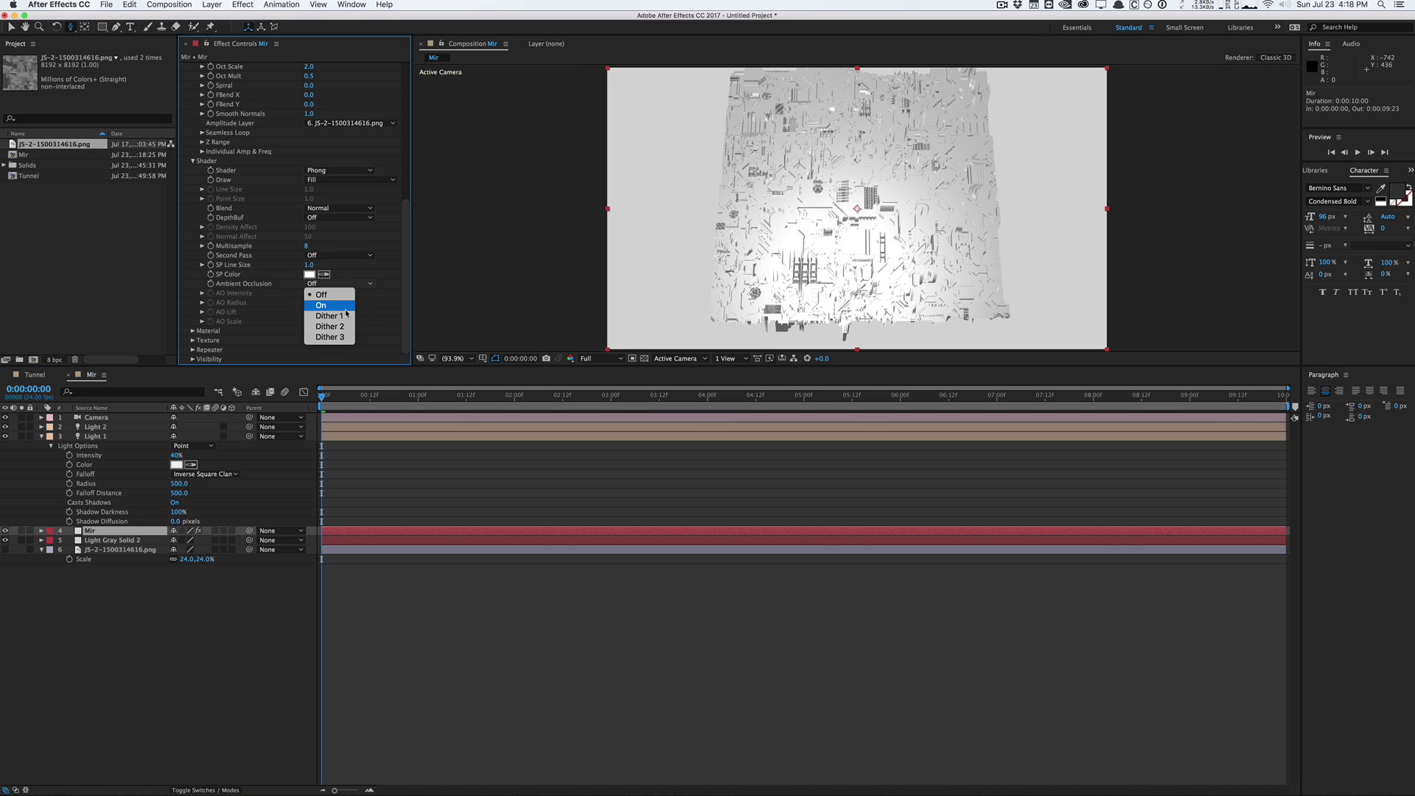
pyautogui.click(344, 305)
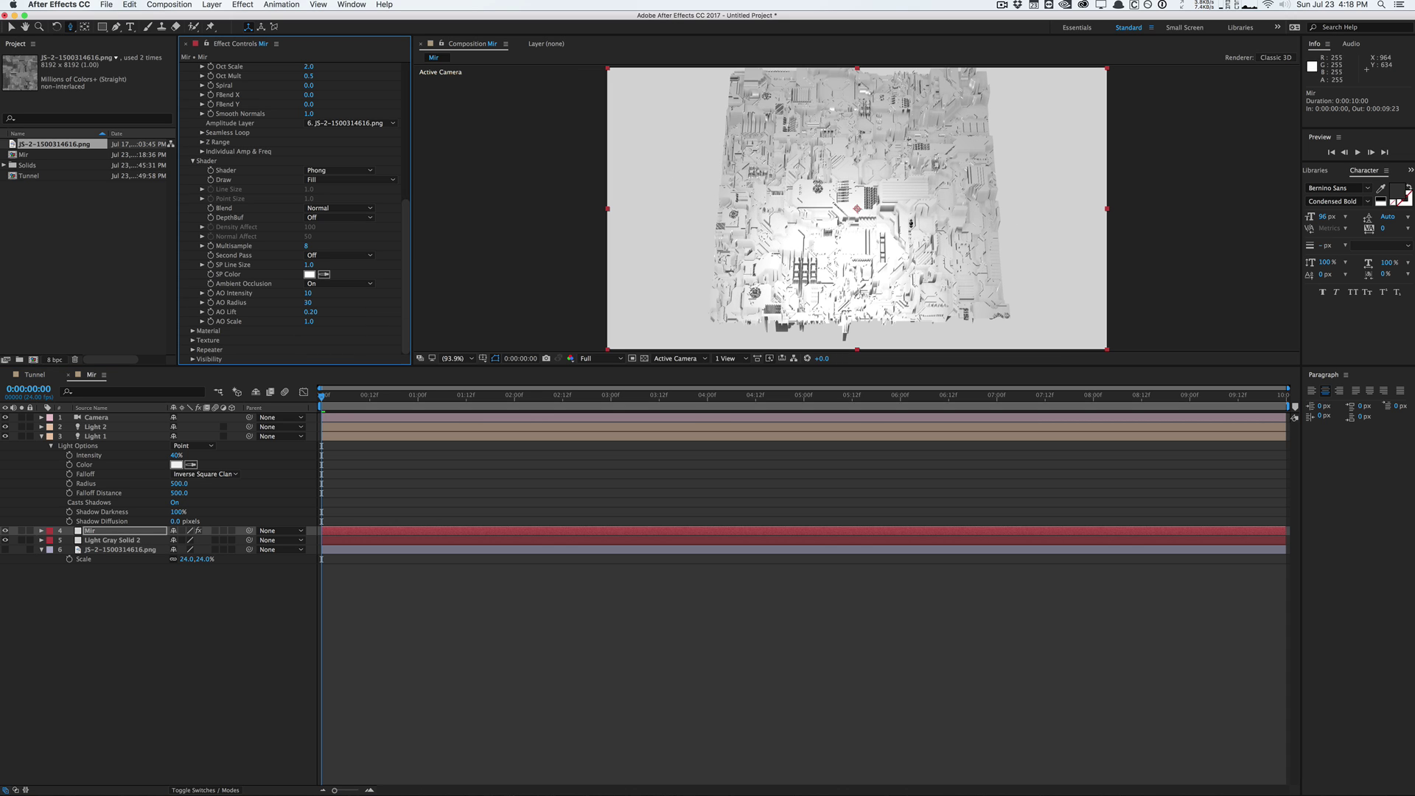
pyautogui.click(366, 284)
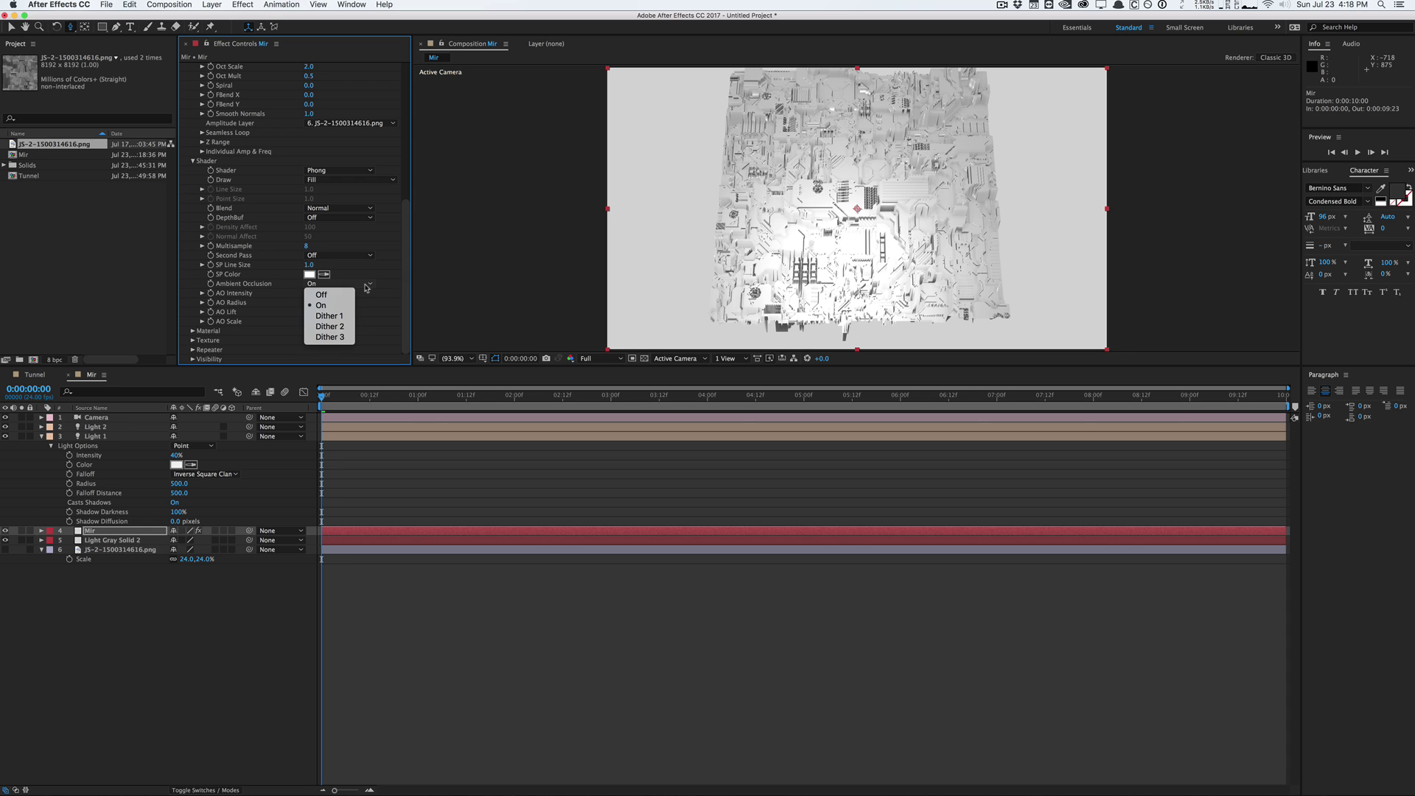
pyautogui.click(330, 336)
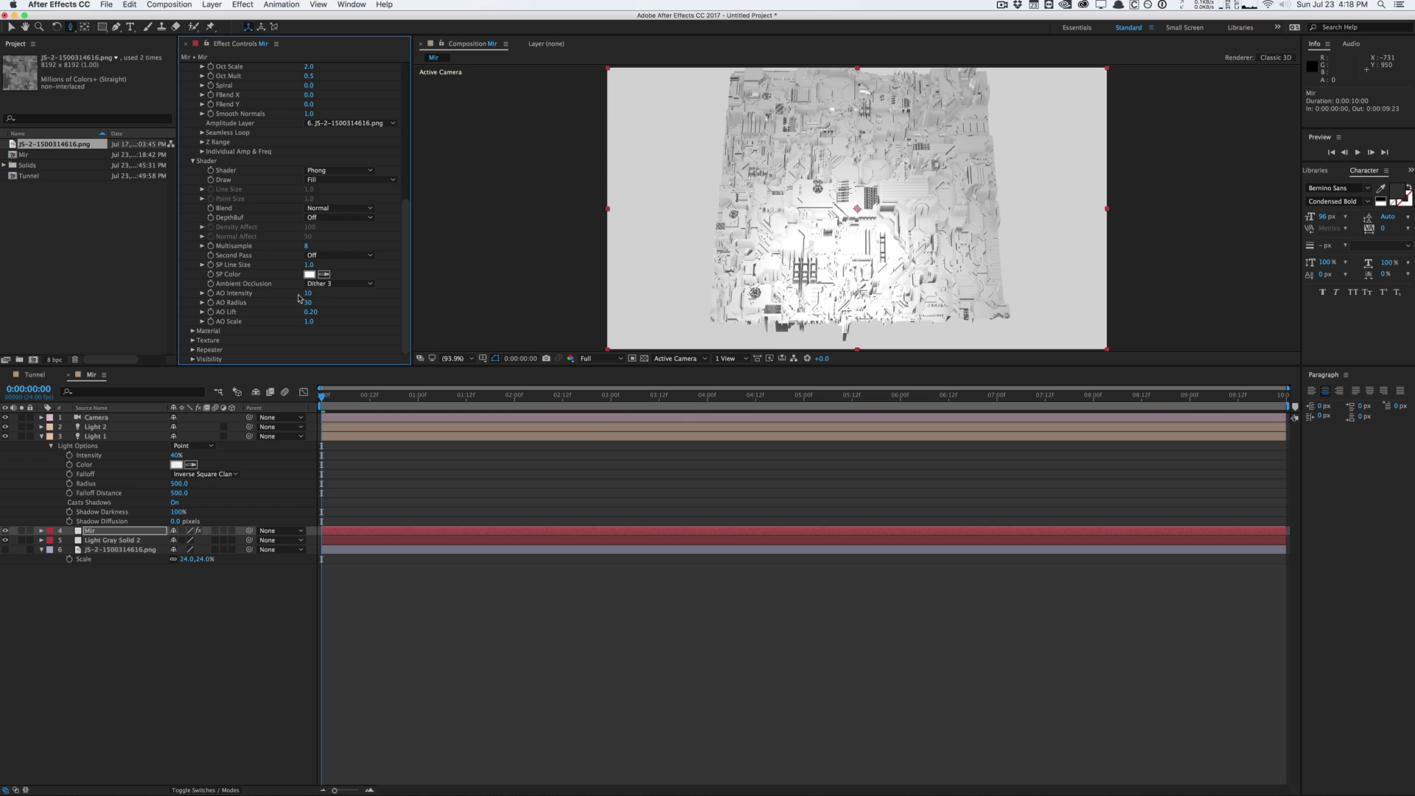
pyautogui.moveTo(308, 293); pyautogui.dragTo(319, 290)
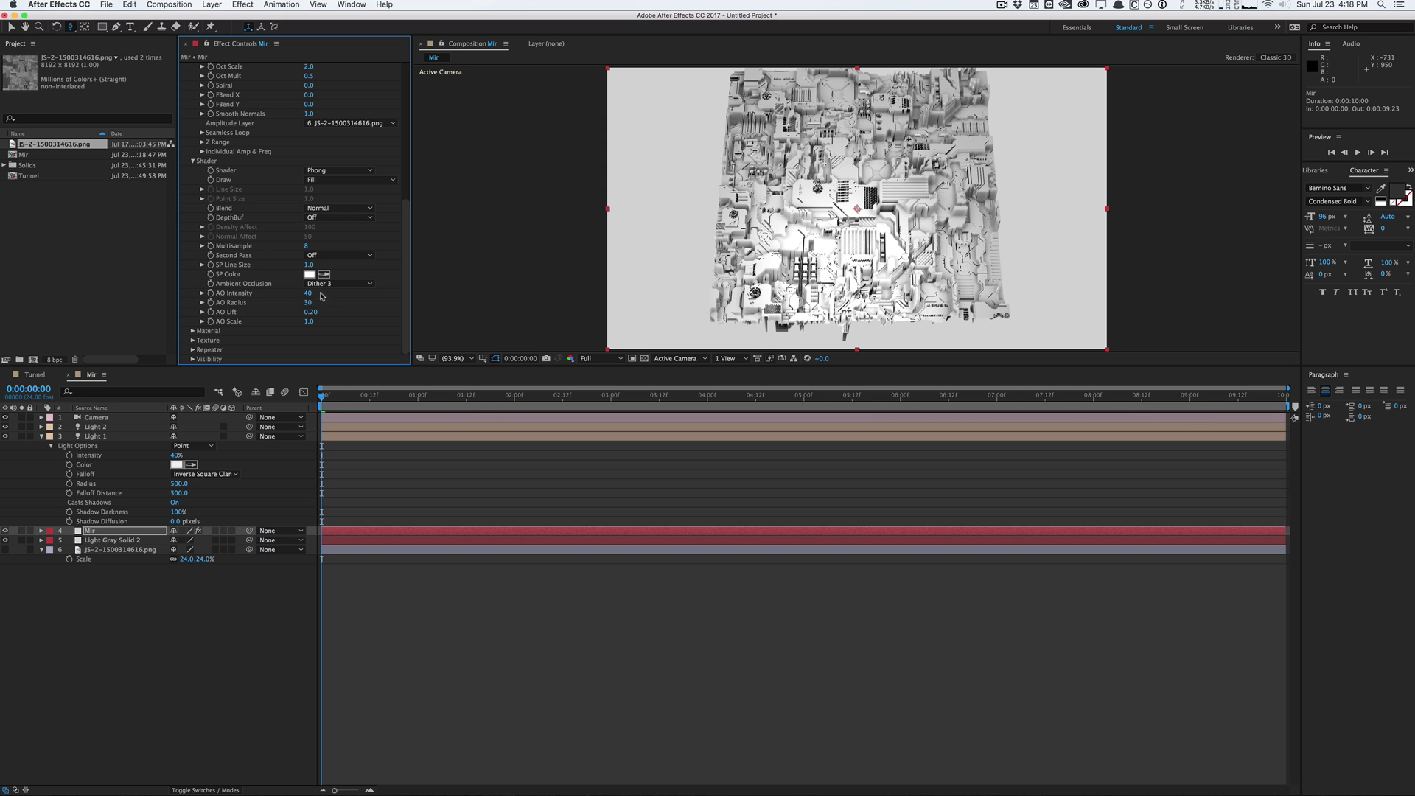
pyautogui.scroll(-2, 793, 320)
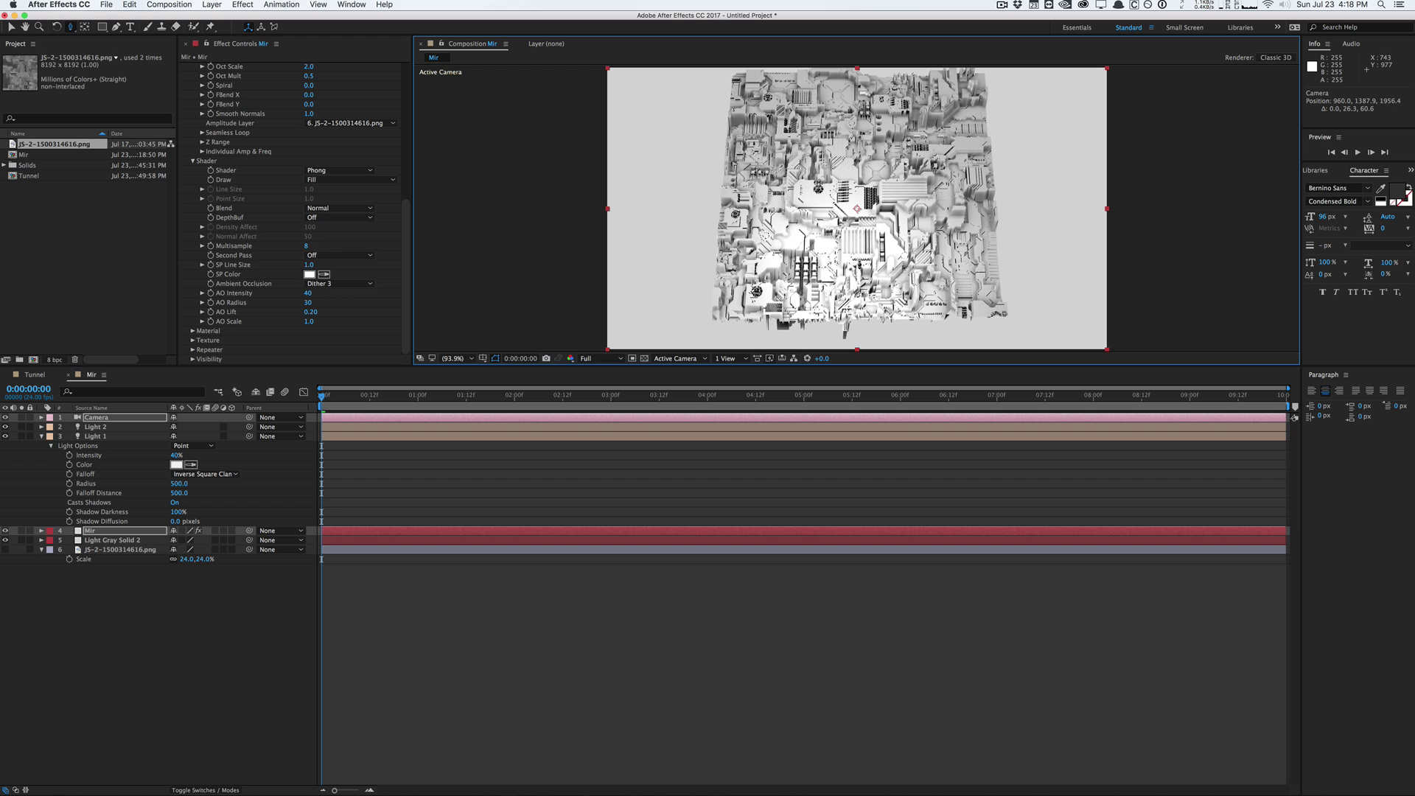
pyautogui.scroll(-5, 801, 322)
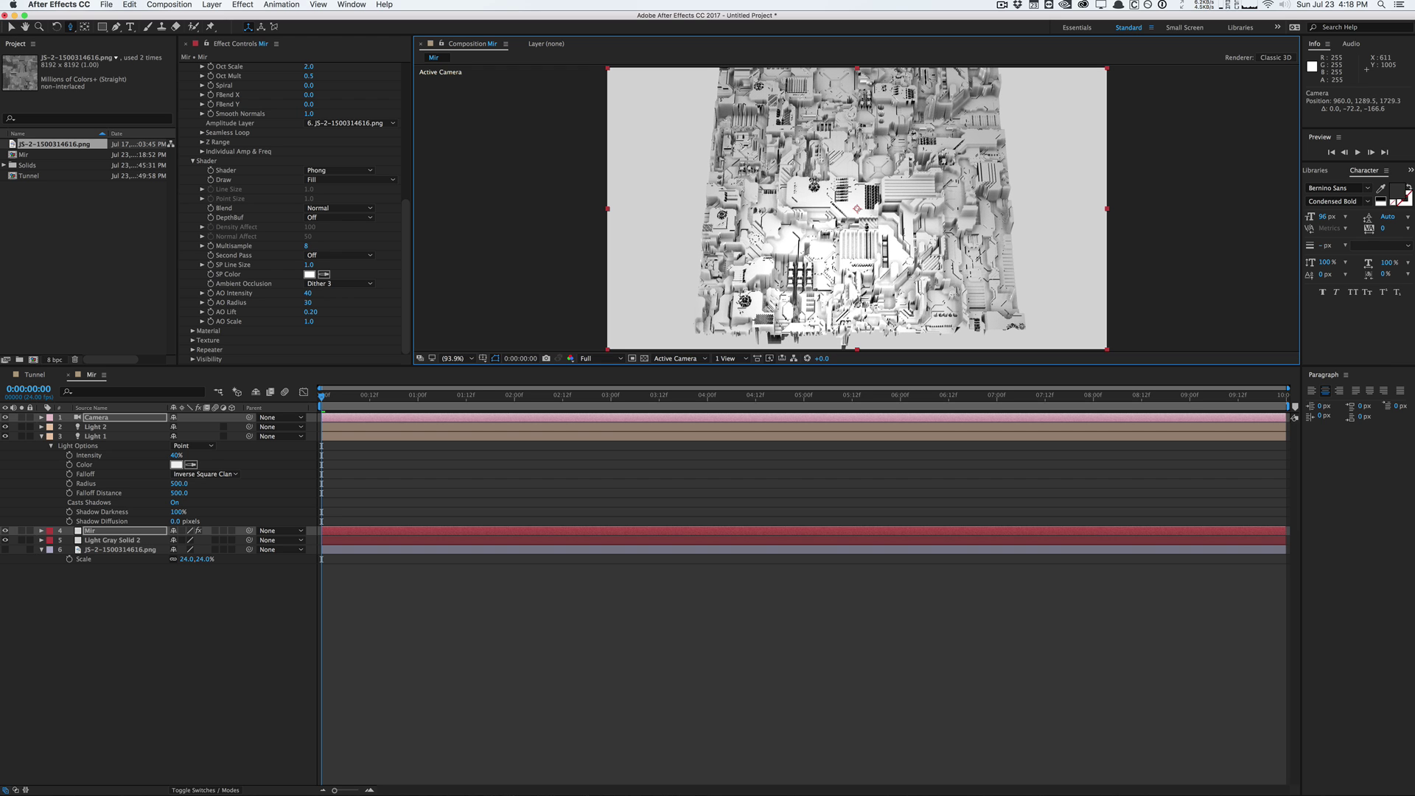
# Set AO Radius to 24 and AO Intensity to 18, undoing a trial camera orbit
pyautogui.click(505, 230)
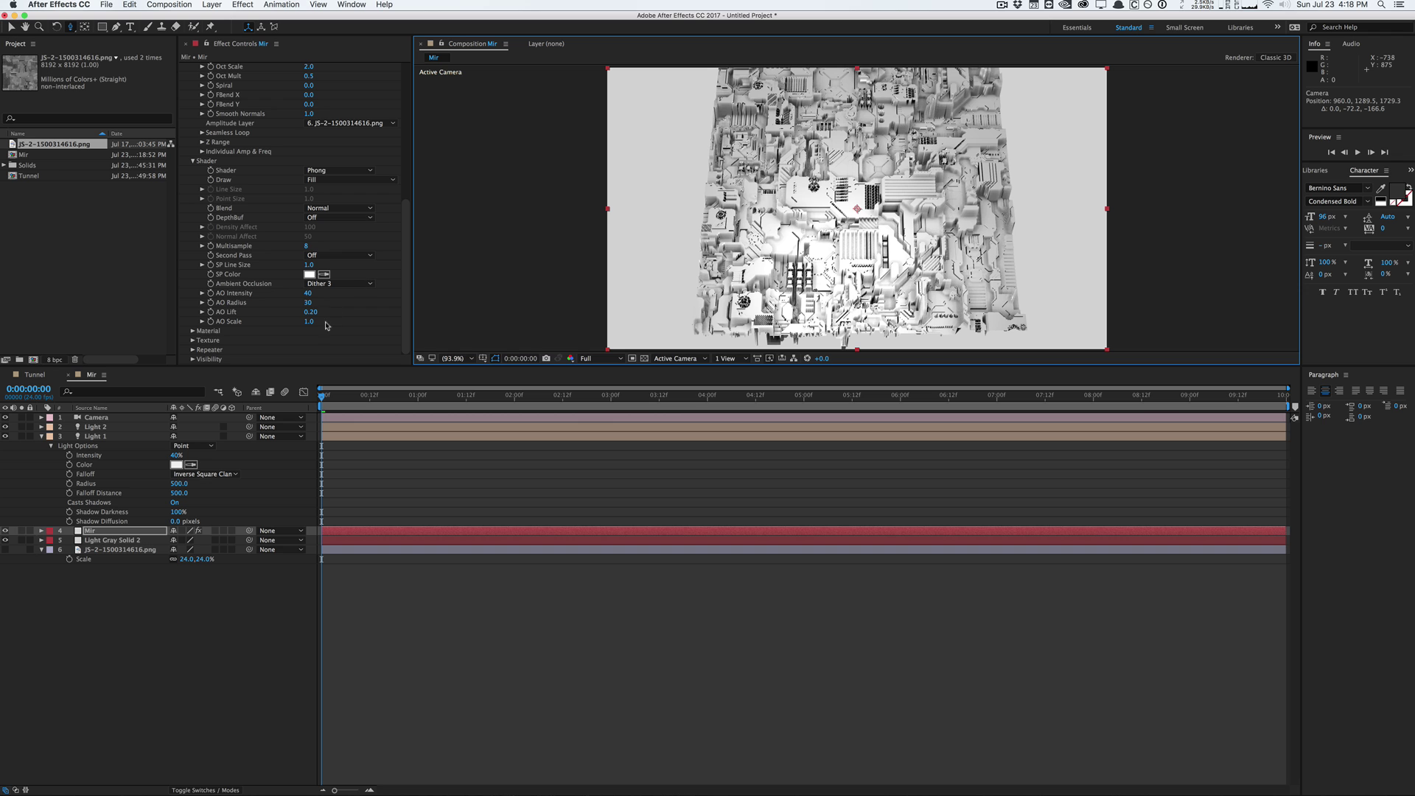
pyautogui.click(303, 303)
pyautogui.moveTo(300, 303); pyautogui.dragTo(295, 302)
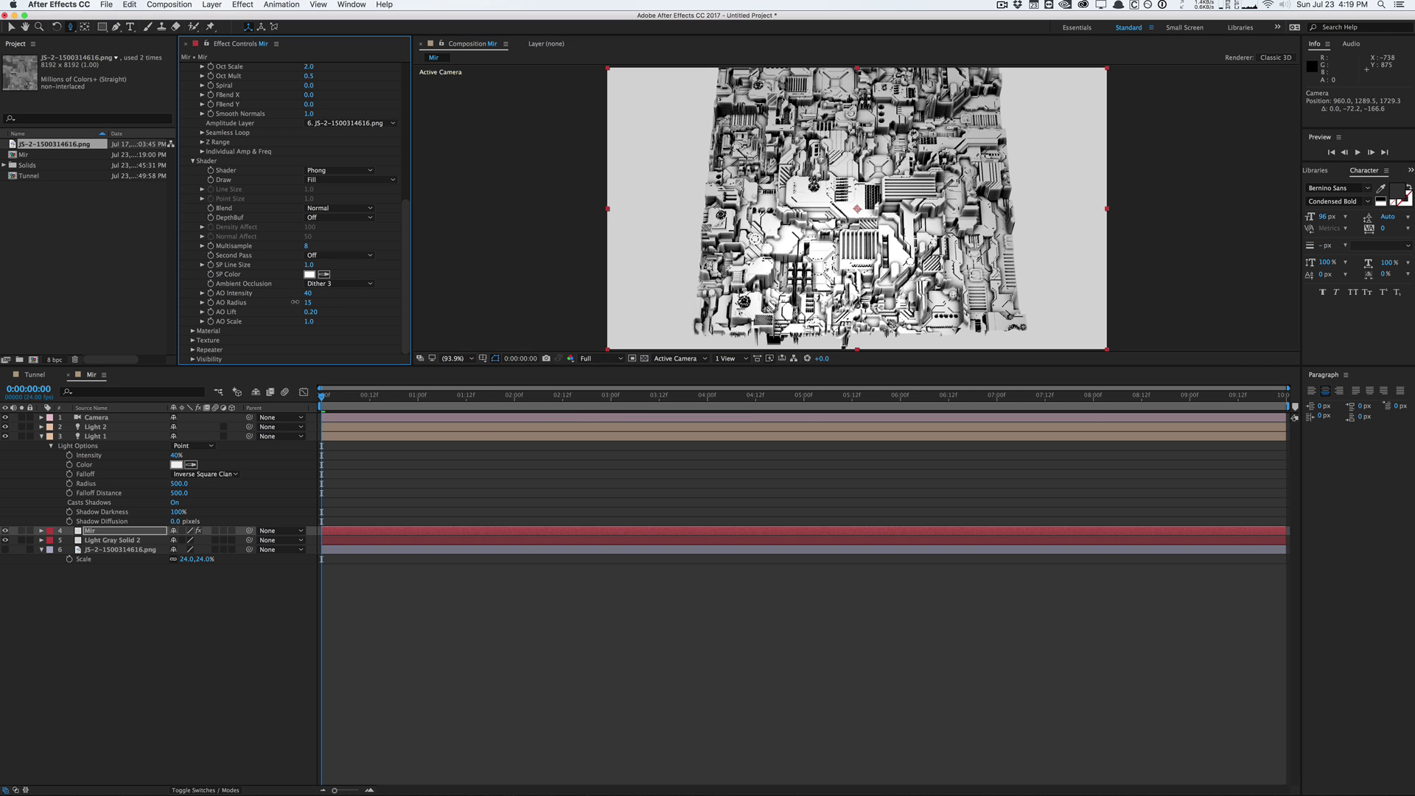
pyautogui.moveTo(295, 302); pyautogui.dragTo(297, 302)
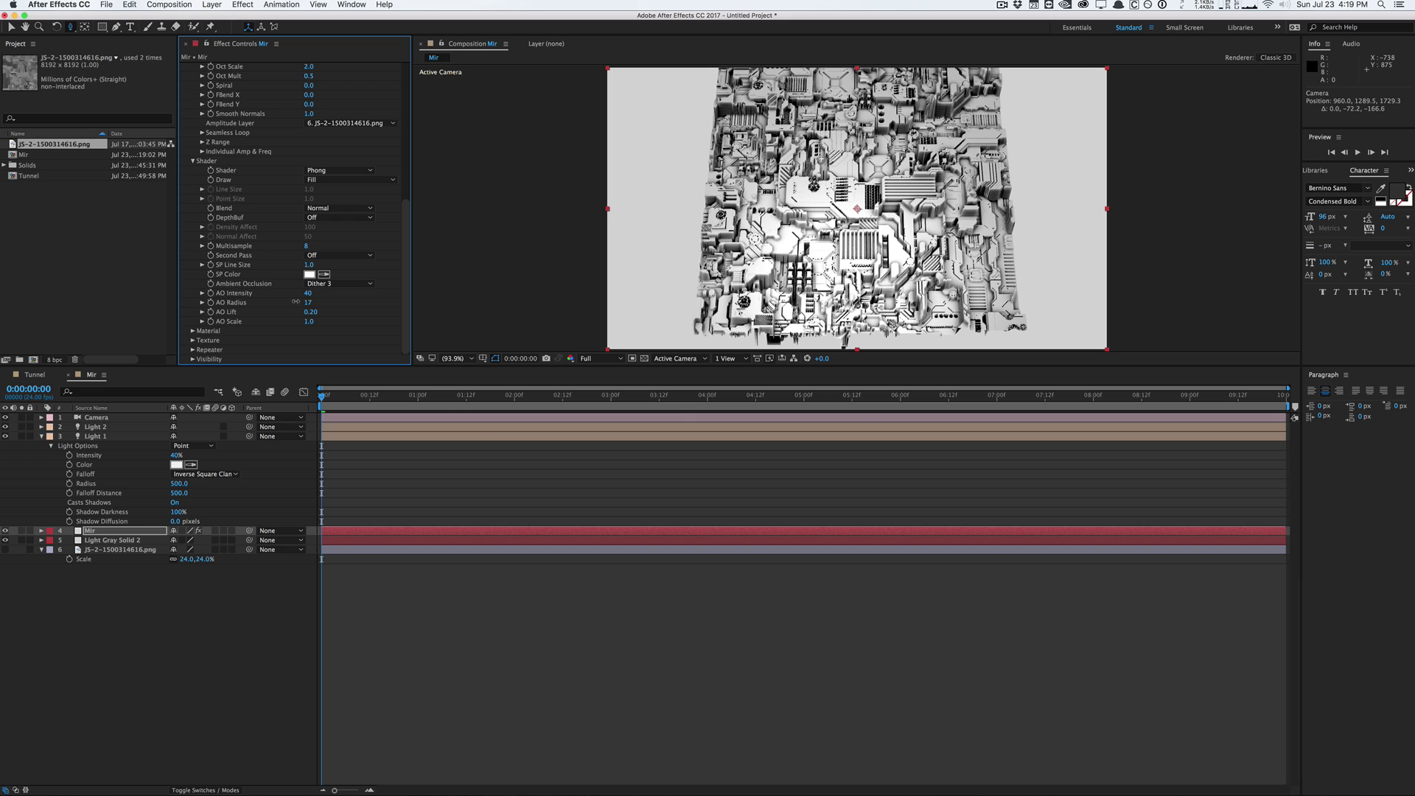
pyautogui.moveTo(296, 301); pyautogui.dragTo(296, 298)
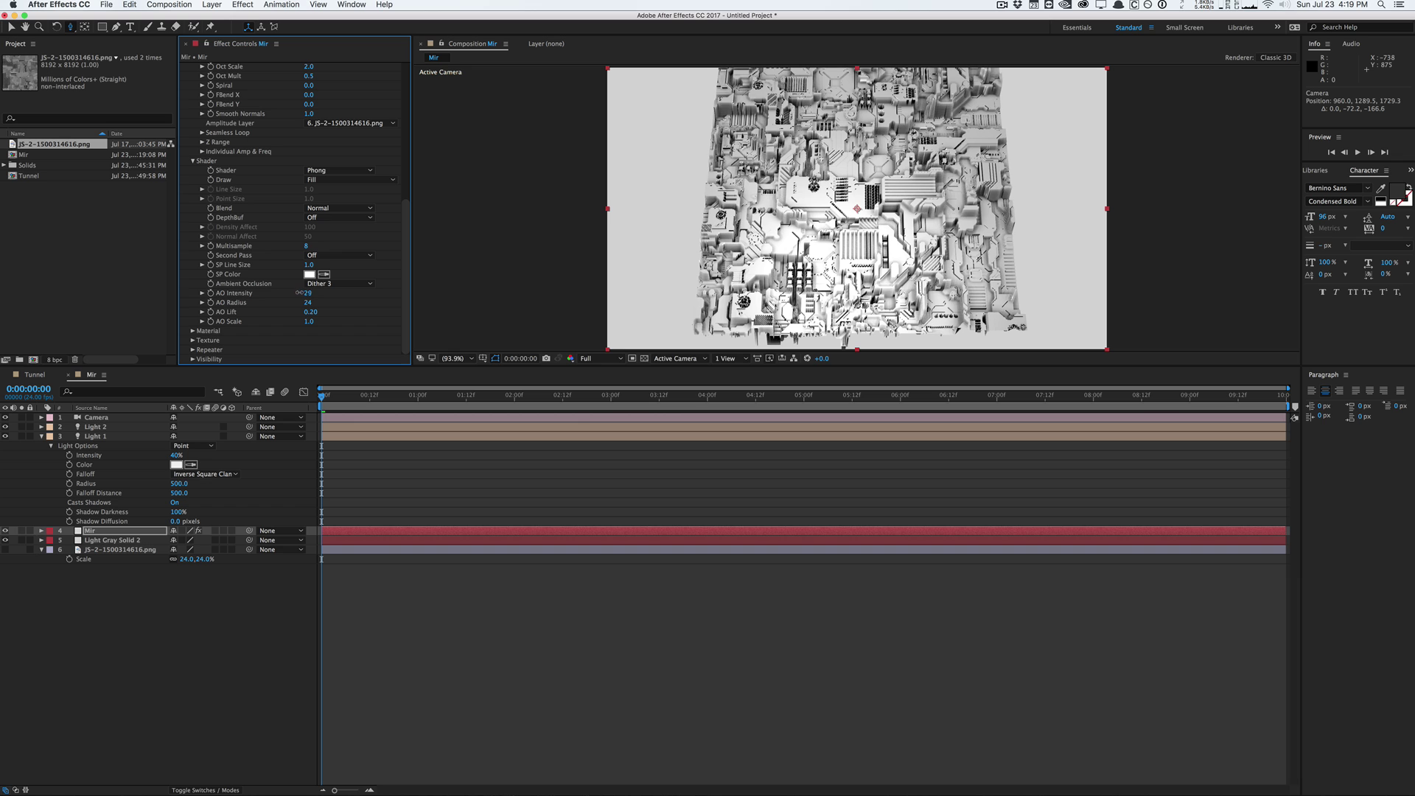
pyautogui.moveTo(298, 292); pyautogui.dragTo(294, 292)
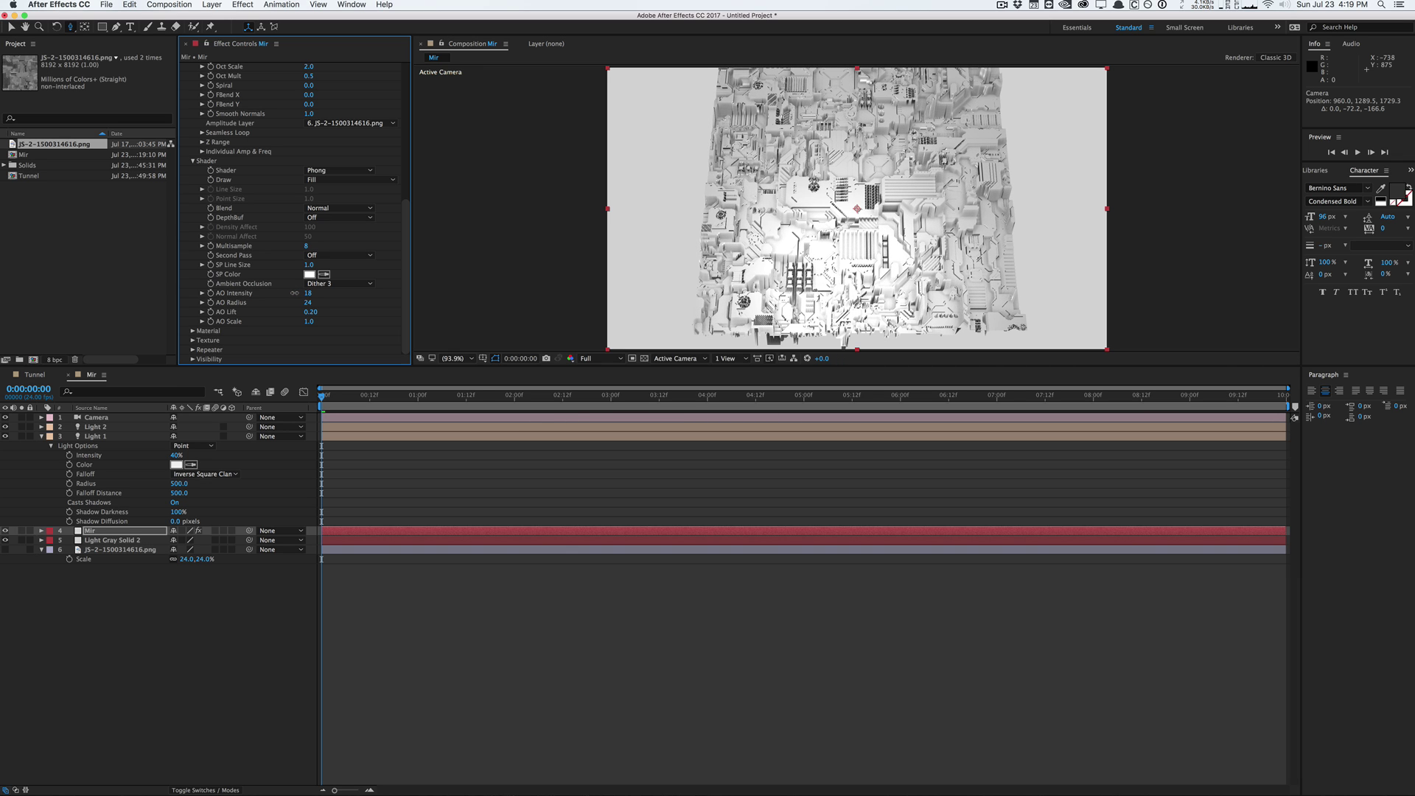
pyautogui.moveTo(811, 251); pyautogui.dragTo(792, 259)
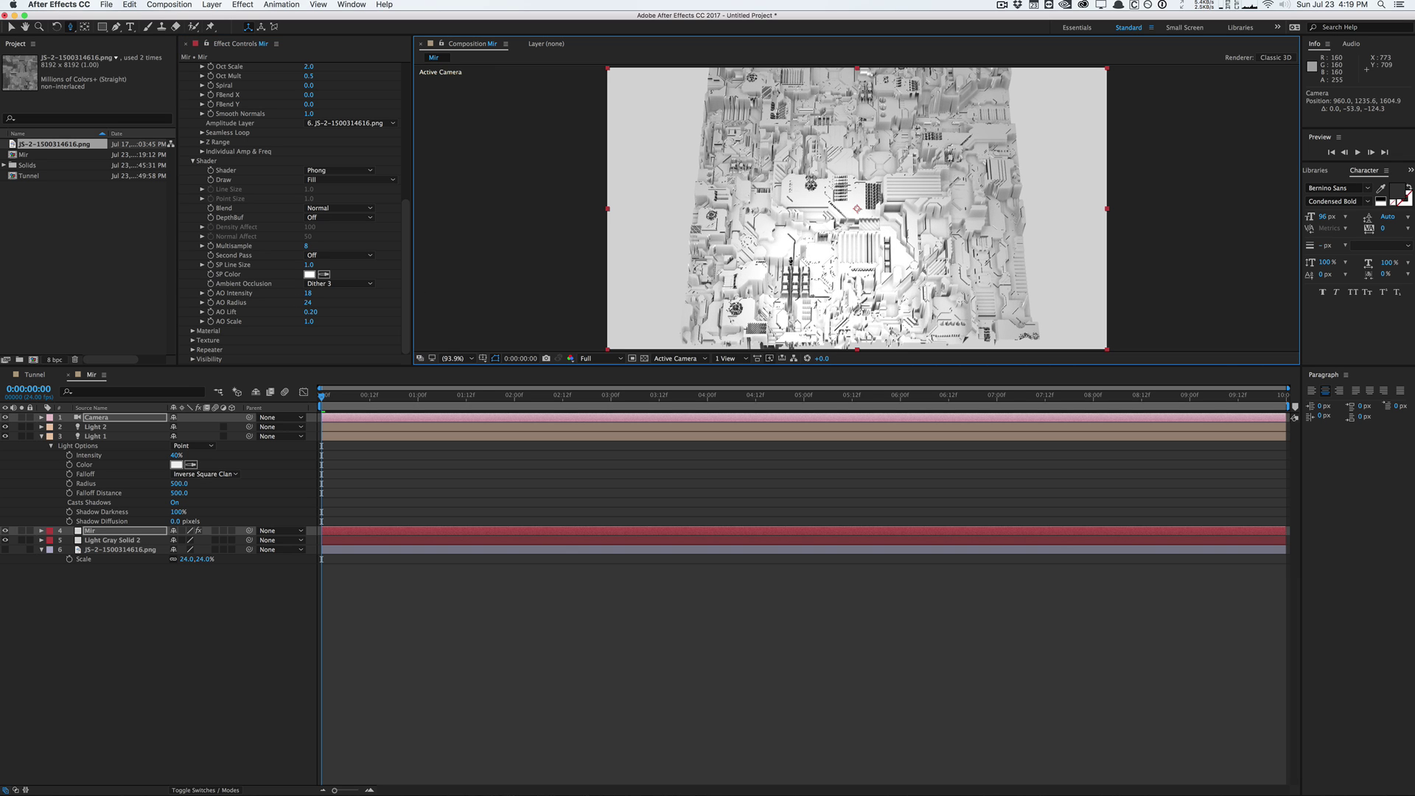
pyautogui.press('super+z')
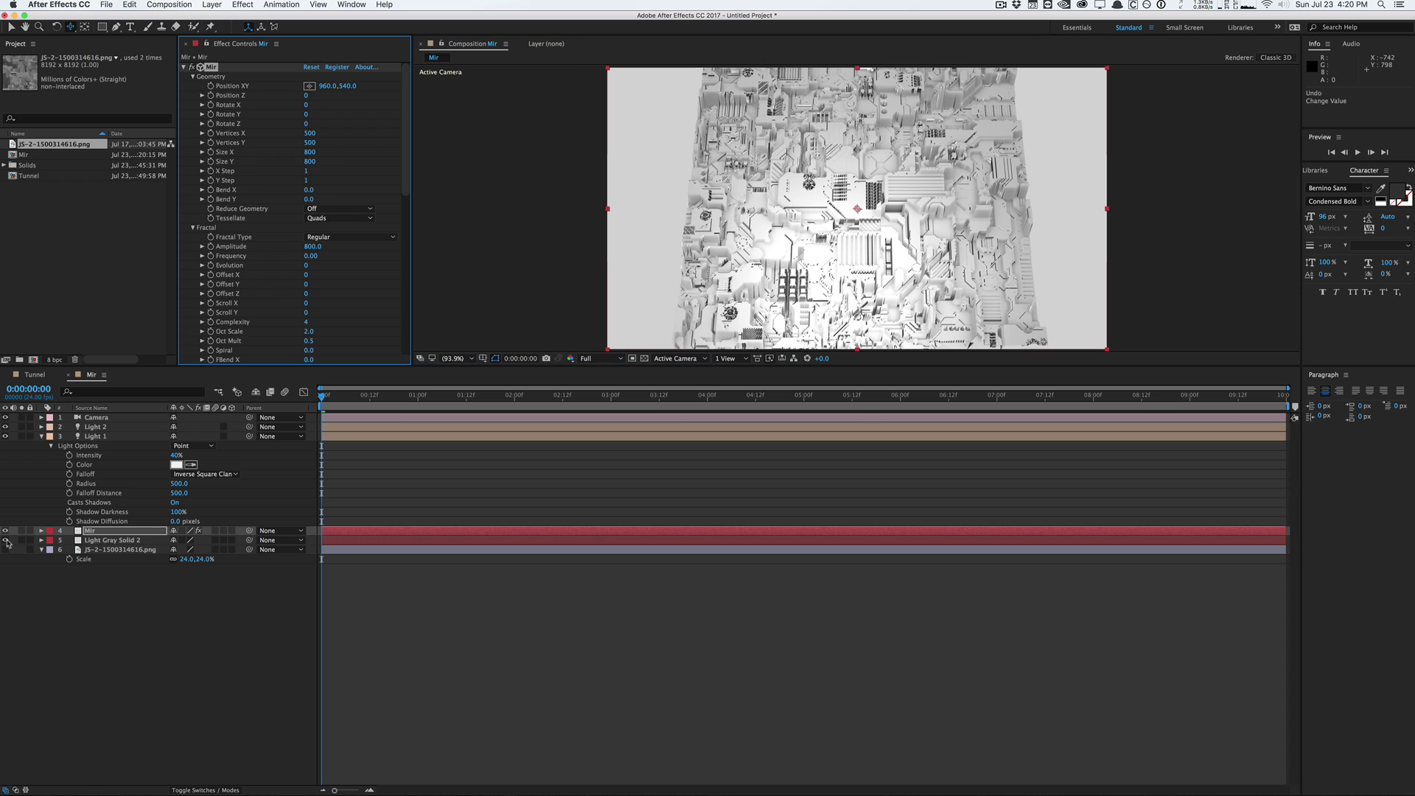
# Hide the light grey solid for a black background and switch Mir's Shader to Density
pyautogui.click(6, 540)
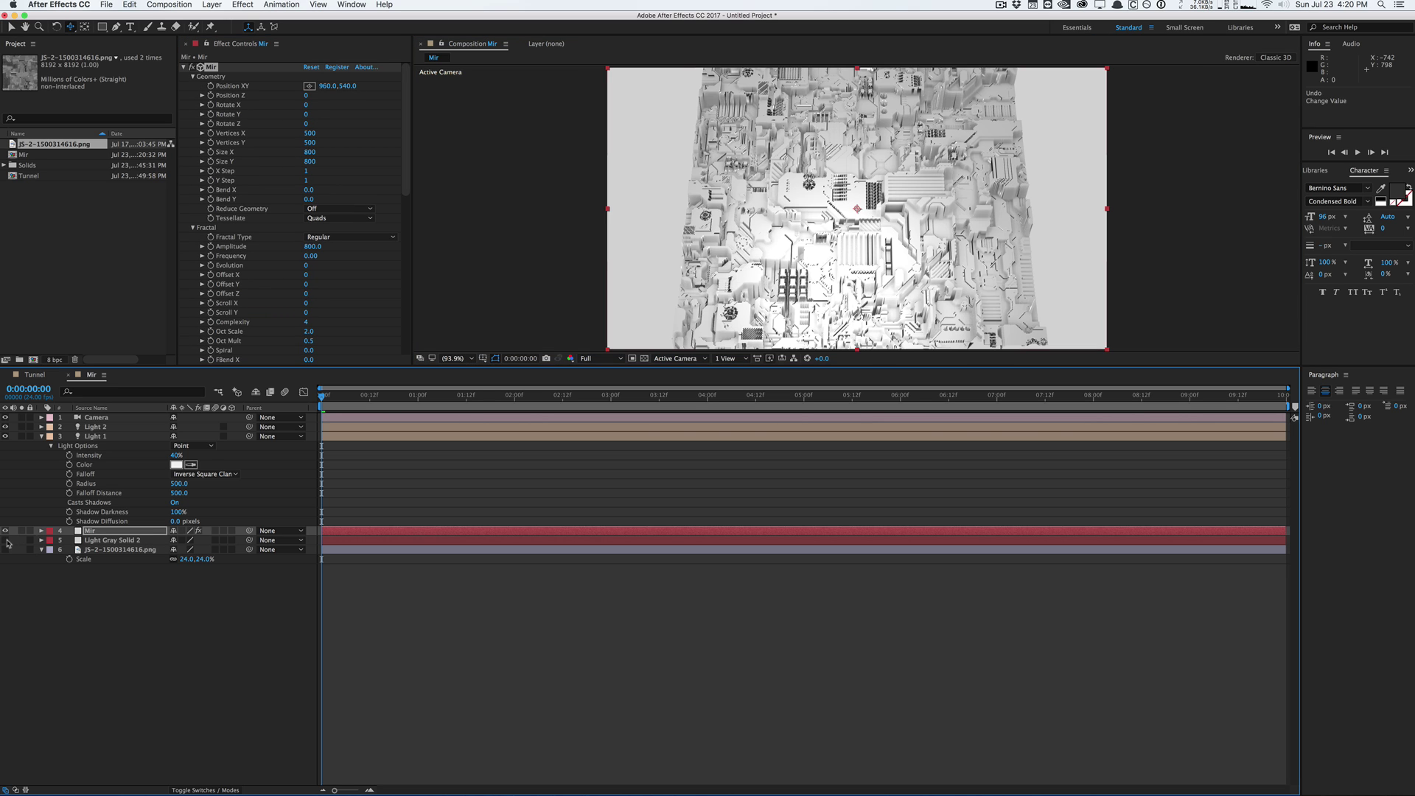
pyautogui.moveTo(403, 140); pyautogui.dragTo(402, 232)
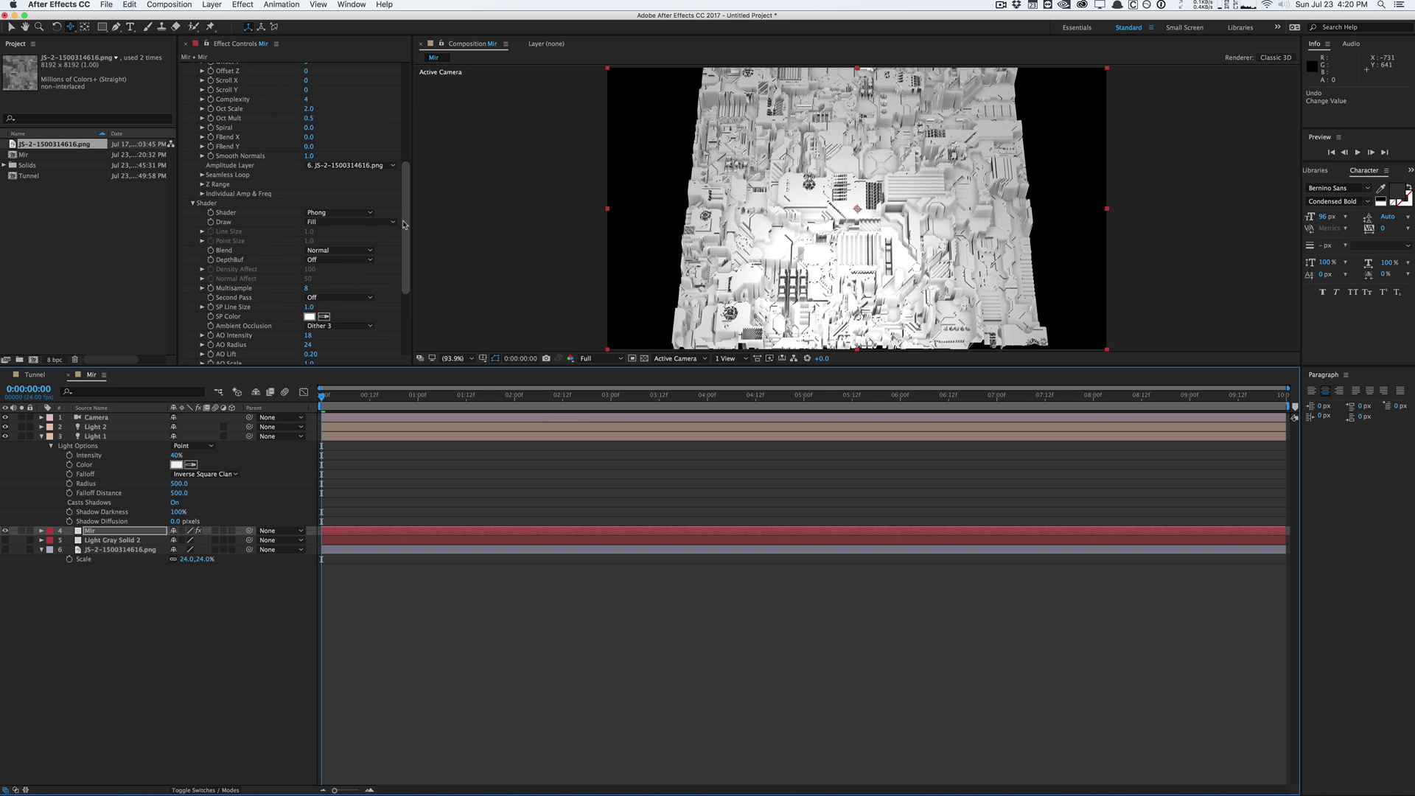
pyautogui.click(355, 214)
pyautogui.click(349, 225)
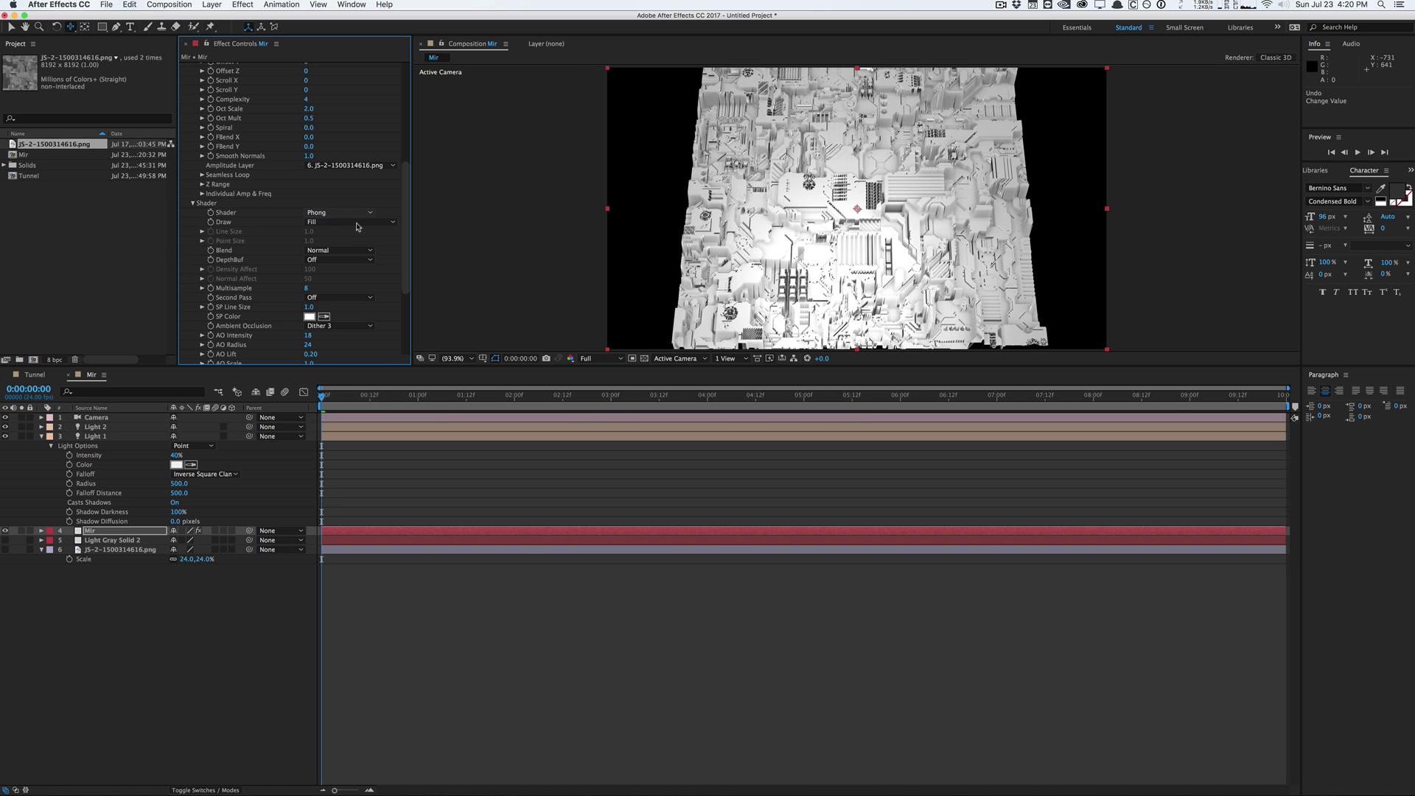
# Set Mir's Draw mode to Points and orbit the camera to an angled view
pyautogui.moveTo(413, 218); pyautogui.dragTo(418, 219)
pyautogui.click(368, 222)
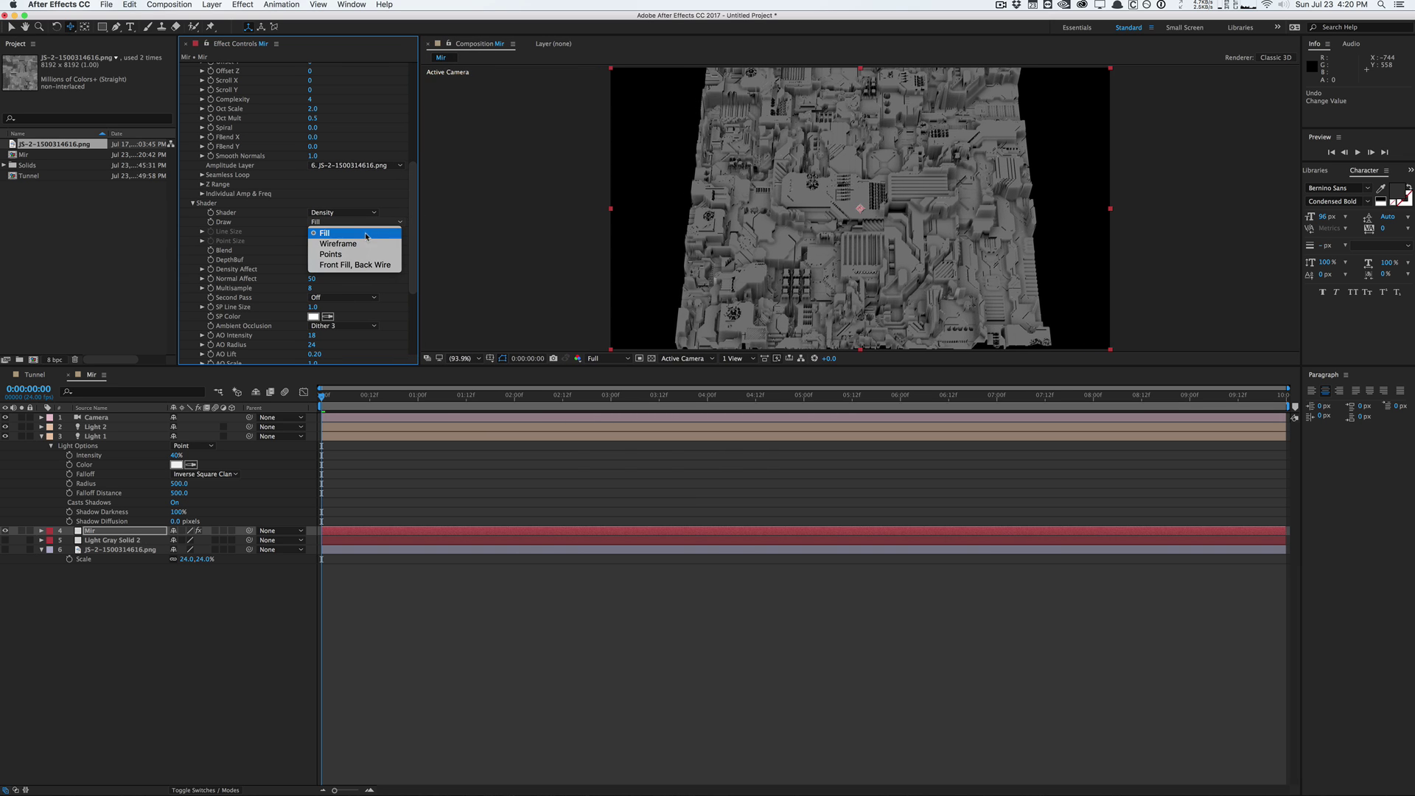
pyautogui.click(365, 253)
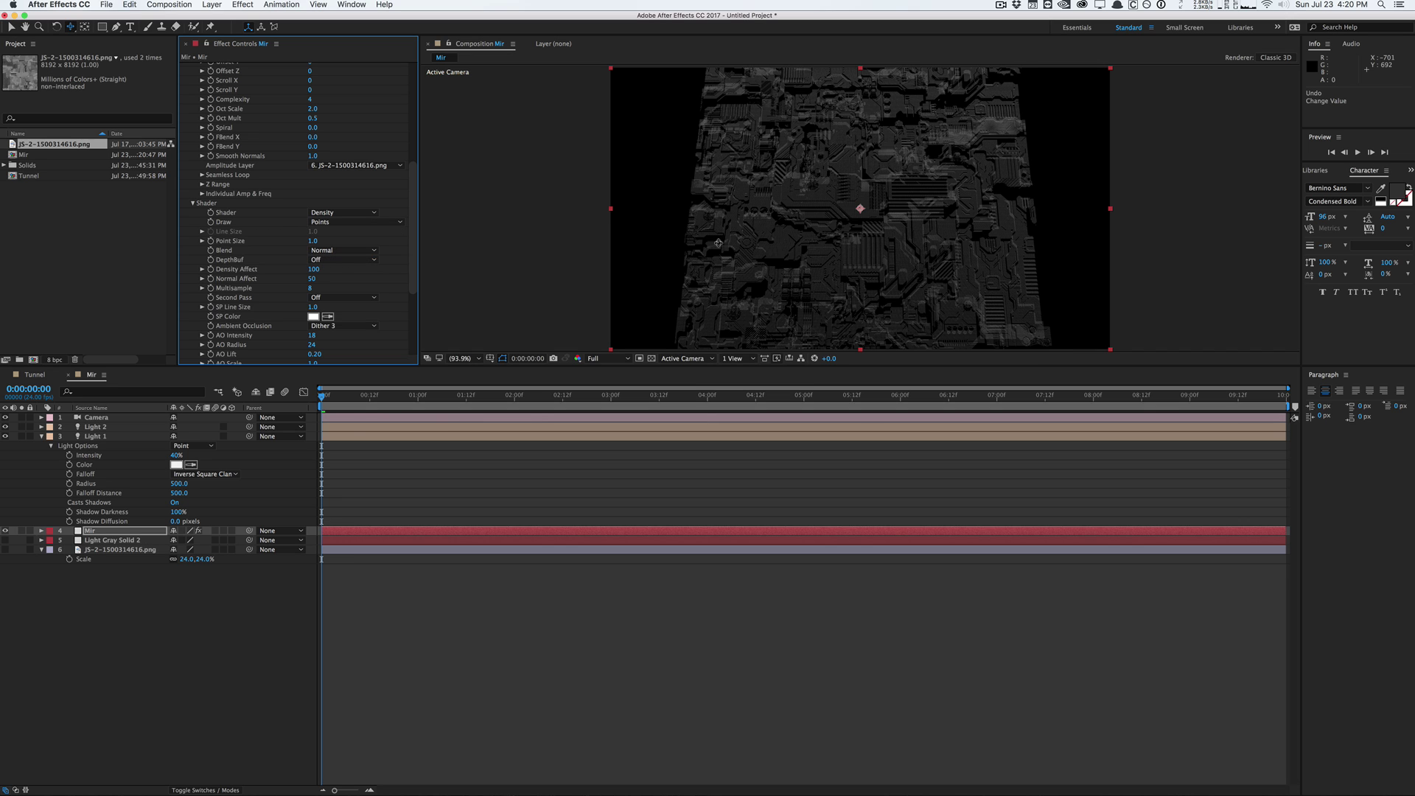
pyautogui.click(809, 275)
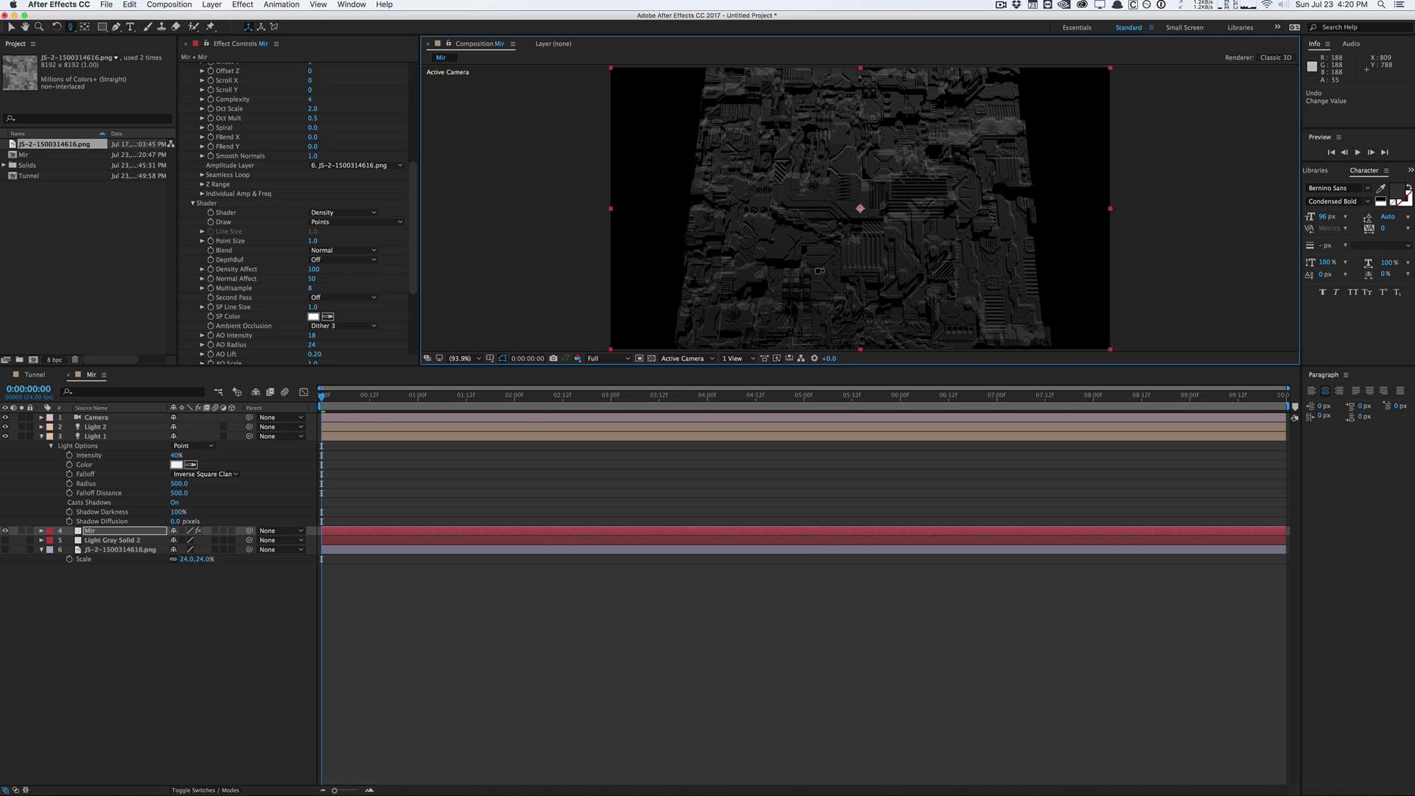
pyautogui.moveTo(819, 271); pyautogui.dragTo(419, 161)
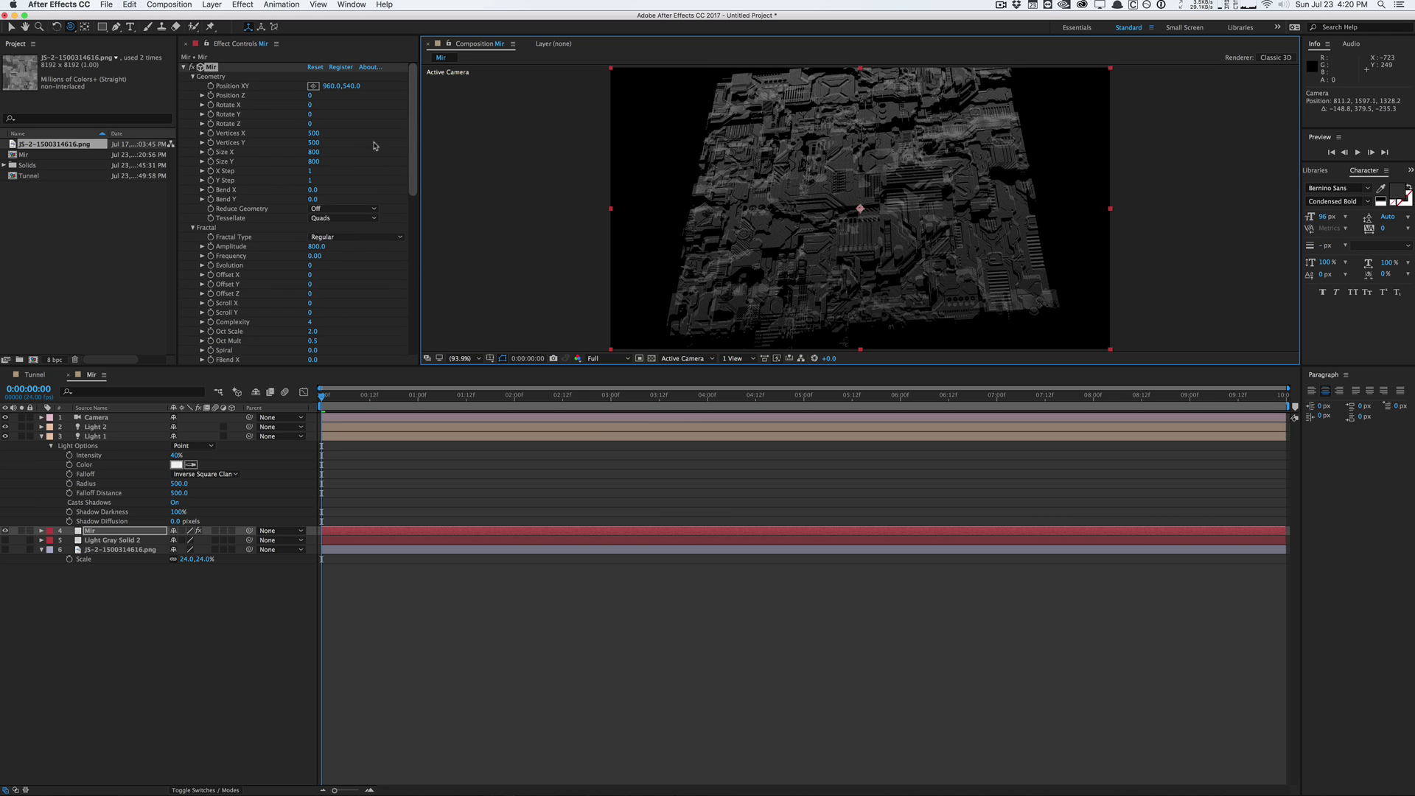
# Set Mir's Vertices X and Y to 250 and move the camera closer to the terrain
pyautogui.click(316, 133)
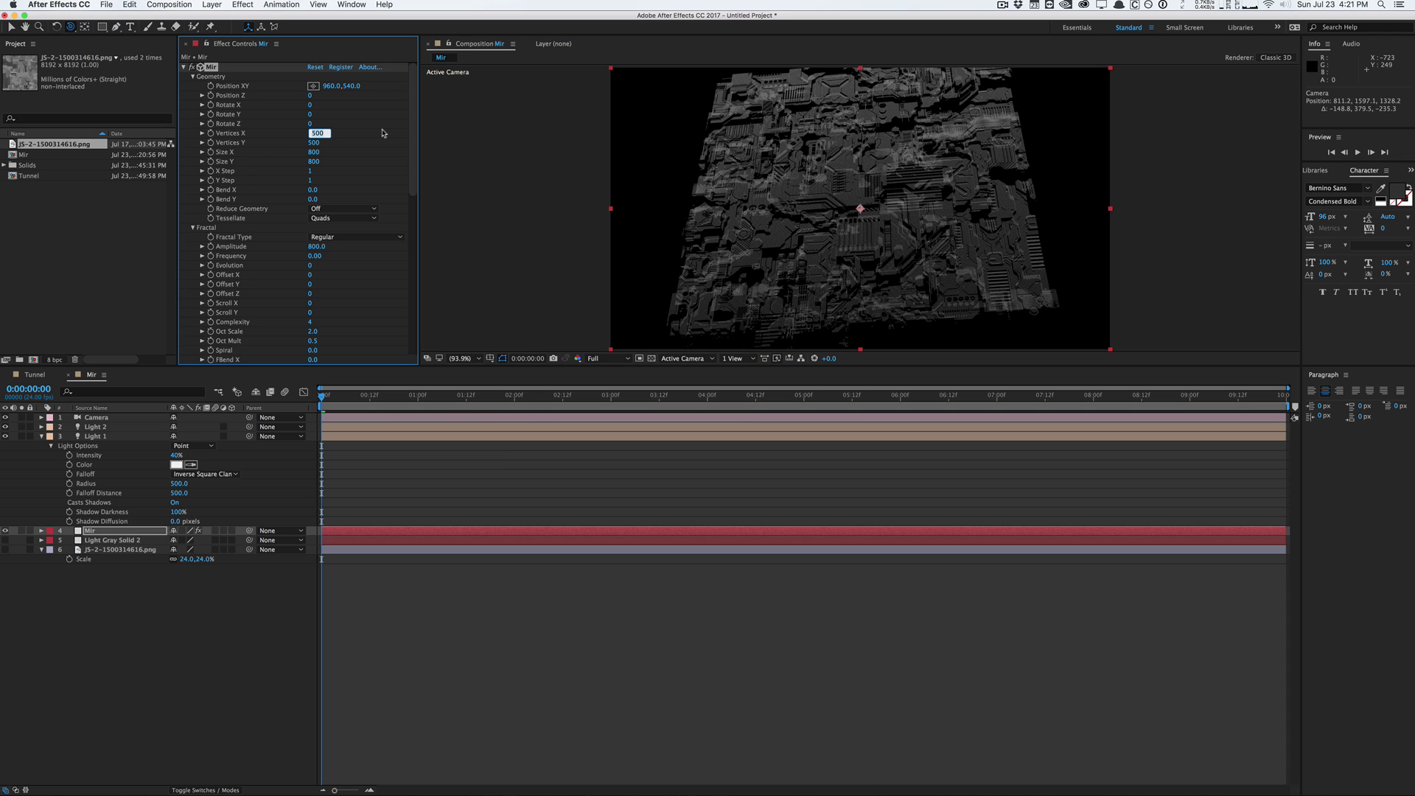
pyautogui.write('250')
pyautogui.press('Tab')
pyautogui.write('250')
pyautogui.press('Return')
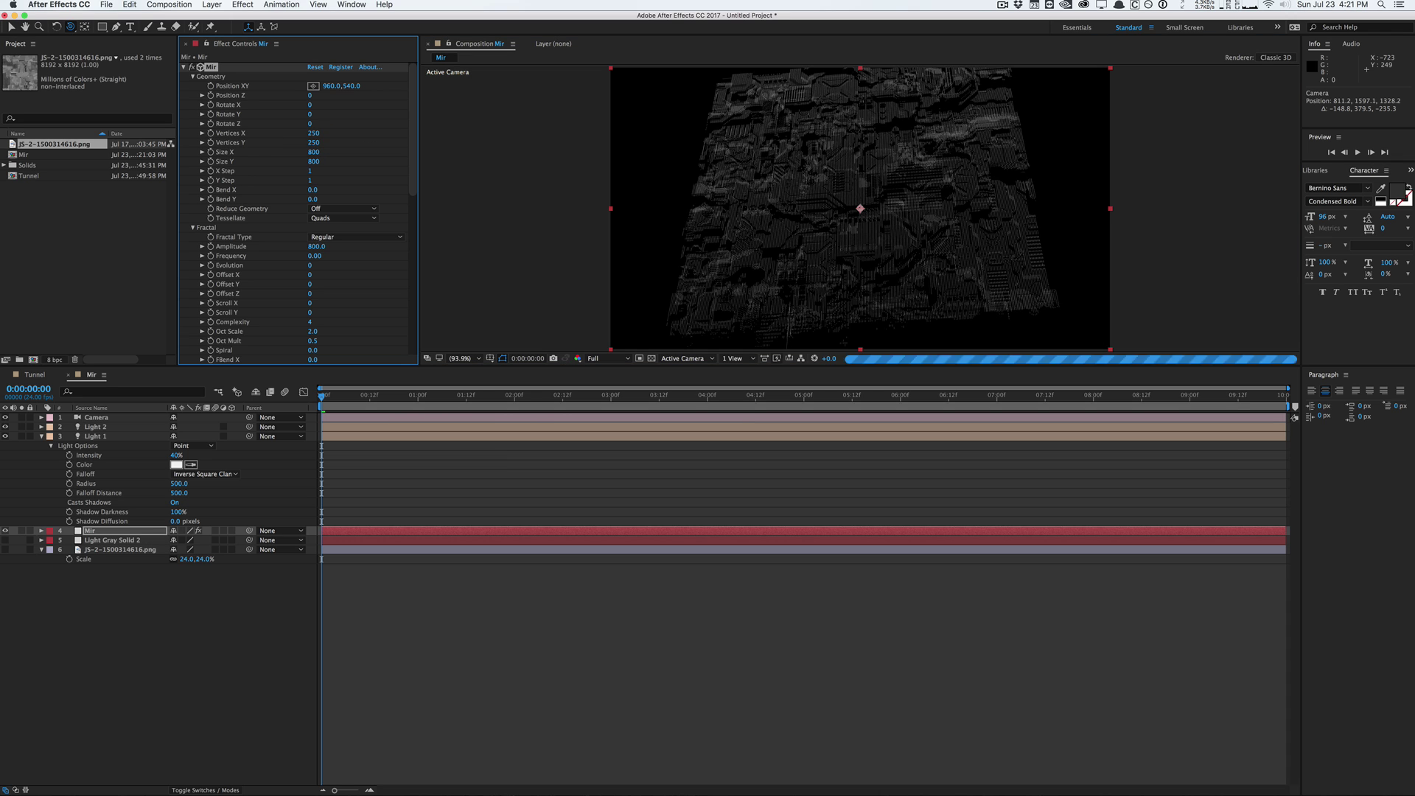
pyautogui.moveTo(807, 282); pyautogui.dragTo(723, 245)
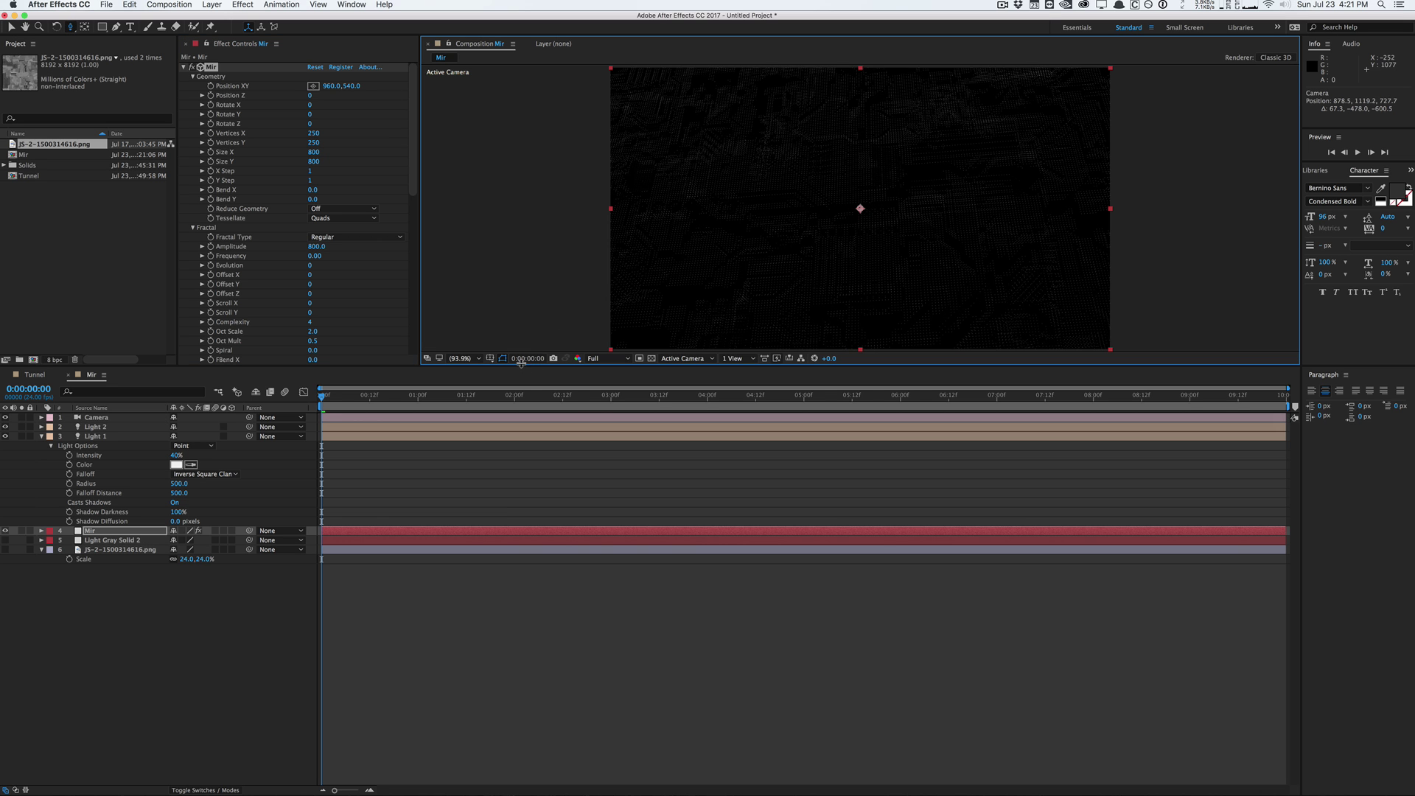
# Enlarge the composition viewer and reorient the camera on the point terrain
pyautogui.moveTo(518, 369); pyautogui.dragTo(518, 451)
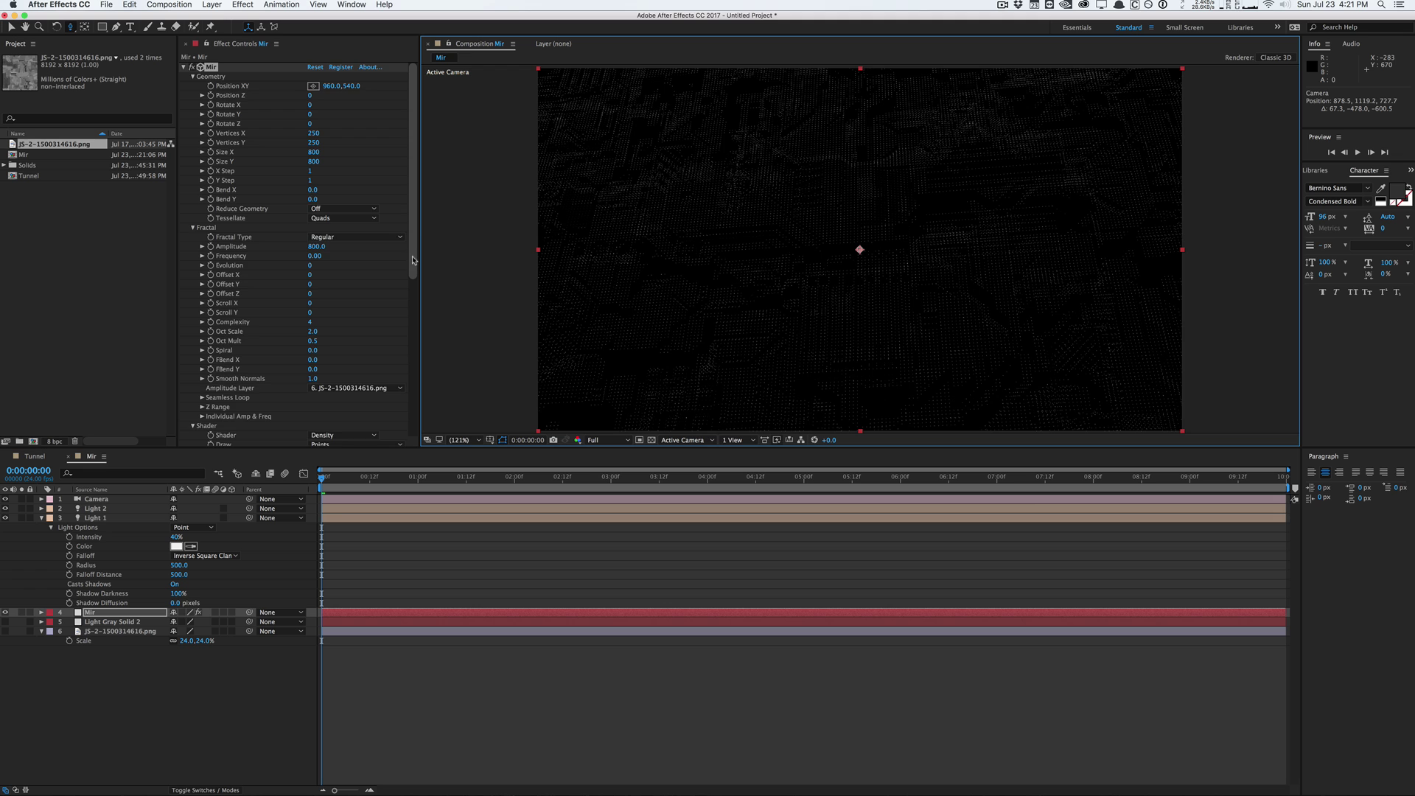
pyautogui.scroll(-3, 412, 261)
pyautogui.scroll(1, 412, 261)
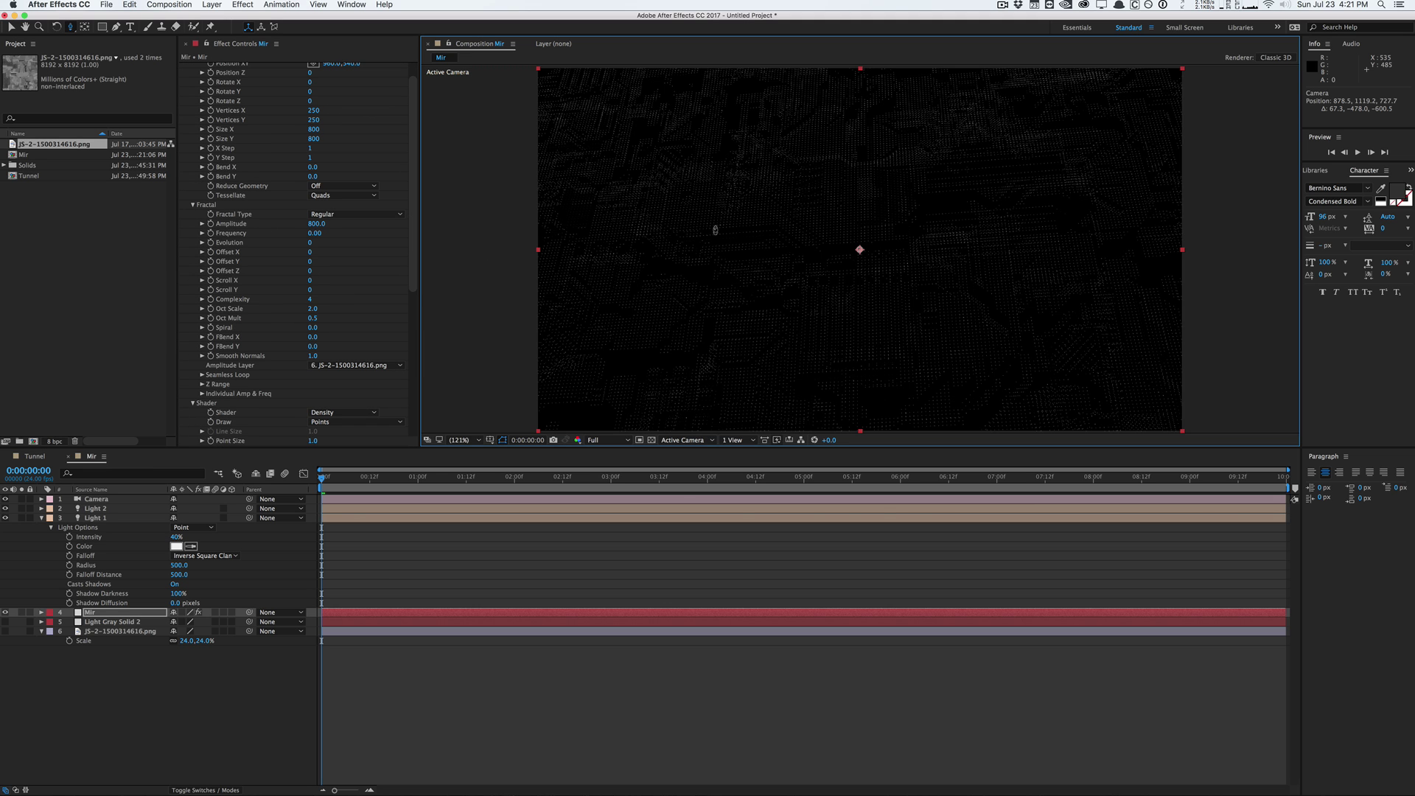
pyautogui.moveTo(703, 294); pyautogui.dragTo(667, 412)
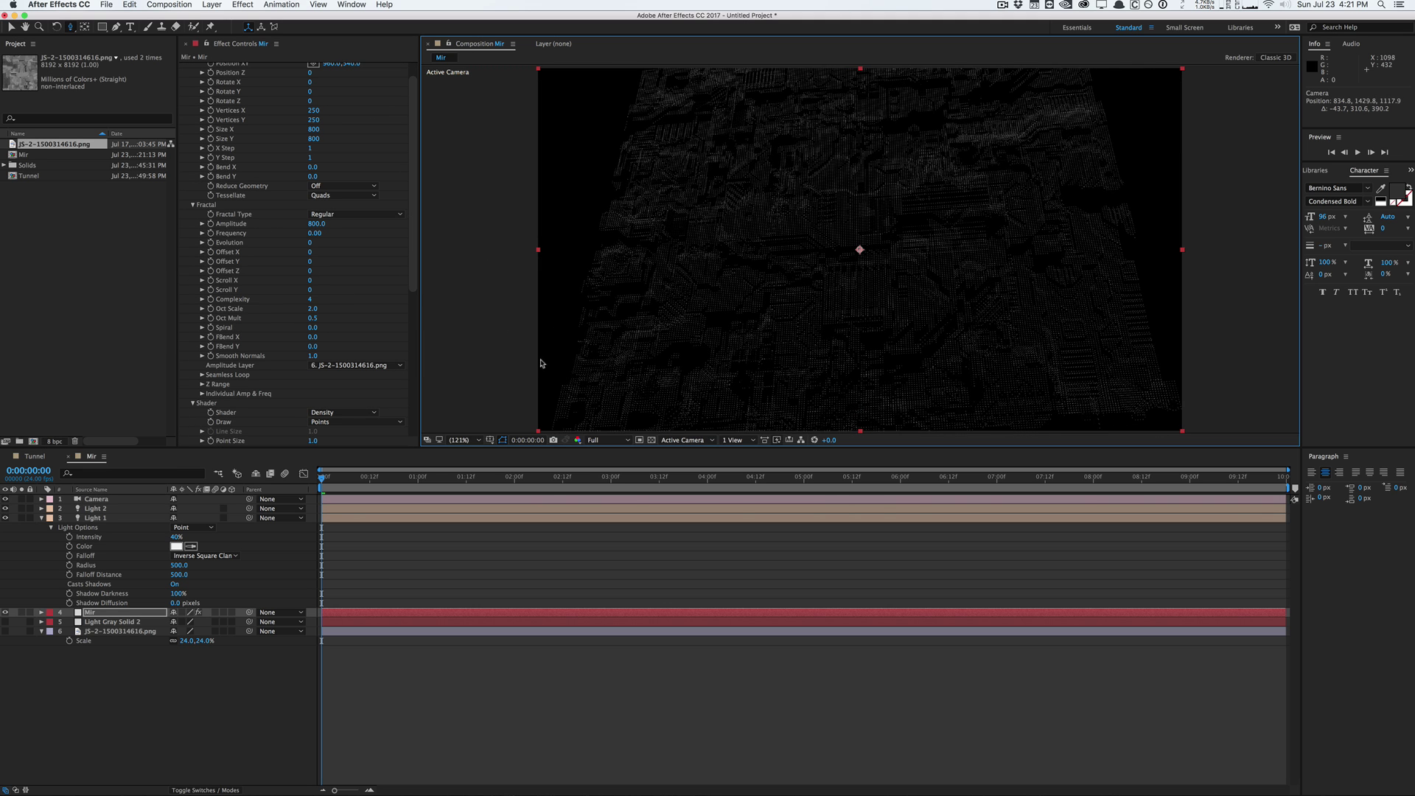
pyautogui.scroll(-5, 419, 288)
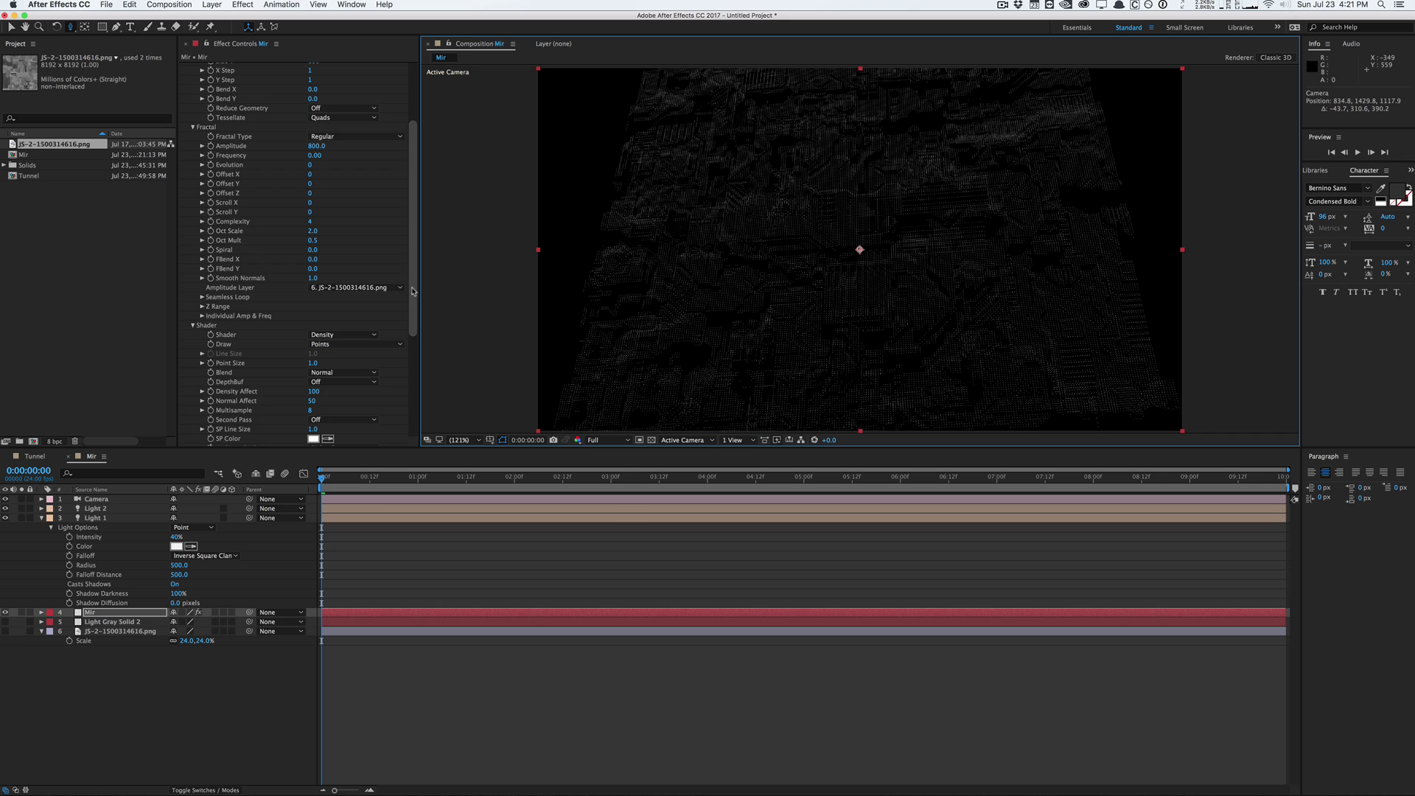
pyautogui.moveTo(412, 290); pyautogui.dragTo(418, 415)
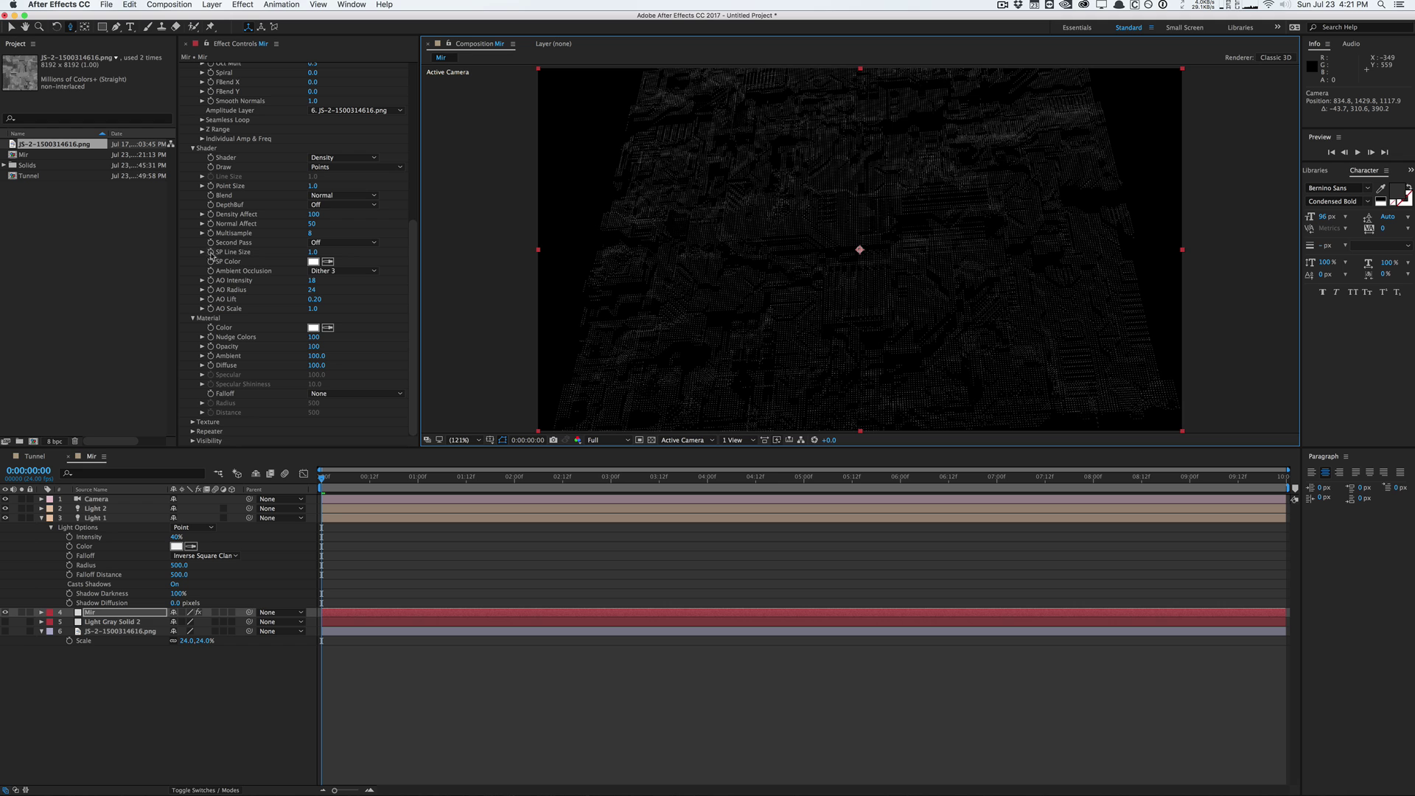
# Add a Wireframe second pass with Point Size 1.5 and SP Line Size 0.5, then orbit the camera
pyautogui.click(320, 243)
pyautogui.click(766, 269)
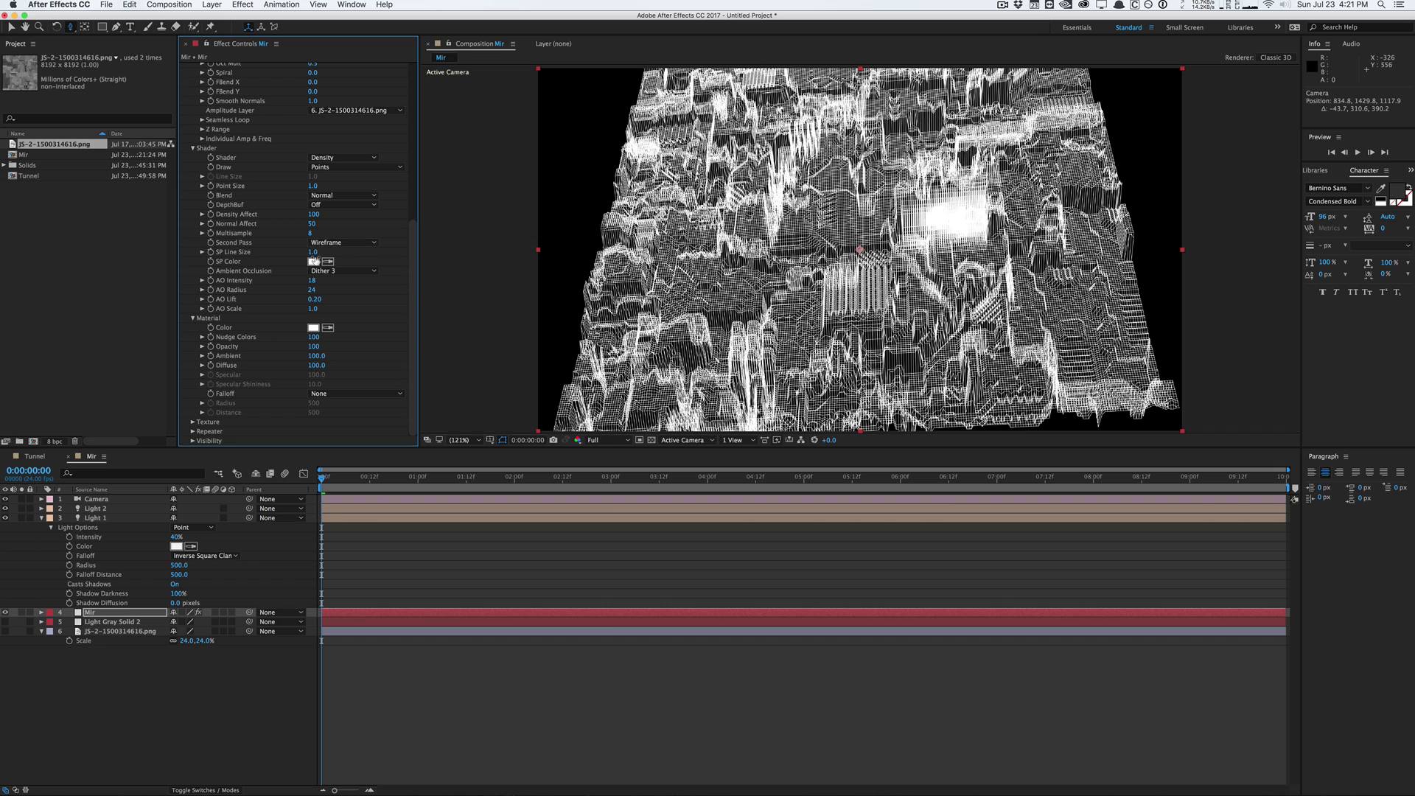
pyautogui.click(312, 185)
pyautogui.write('1.5')
pyautogui.press('Return')
pyautogui.click(312, 252)
pyautogui.press('Return')
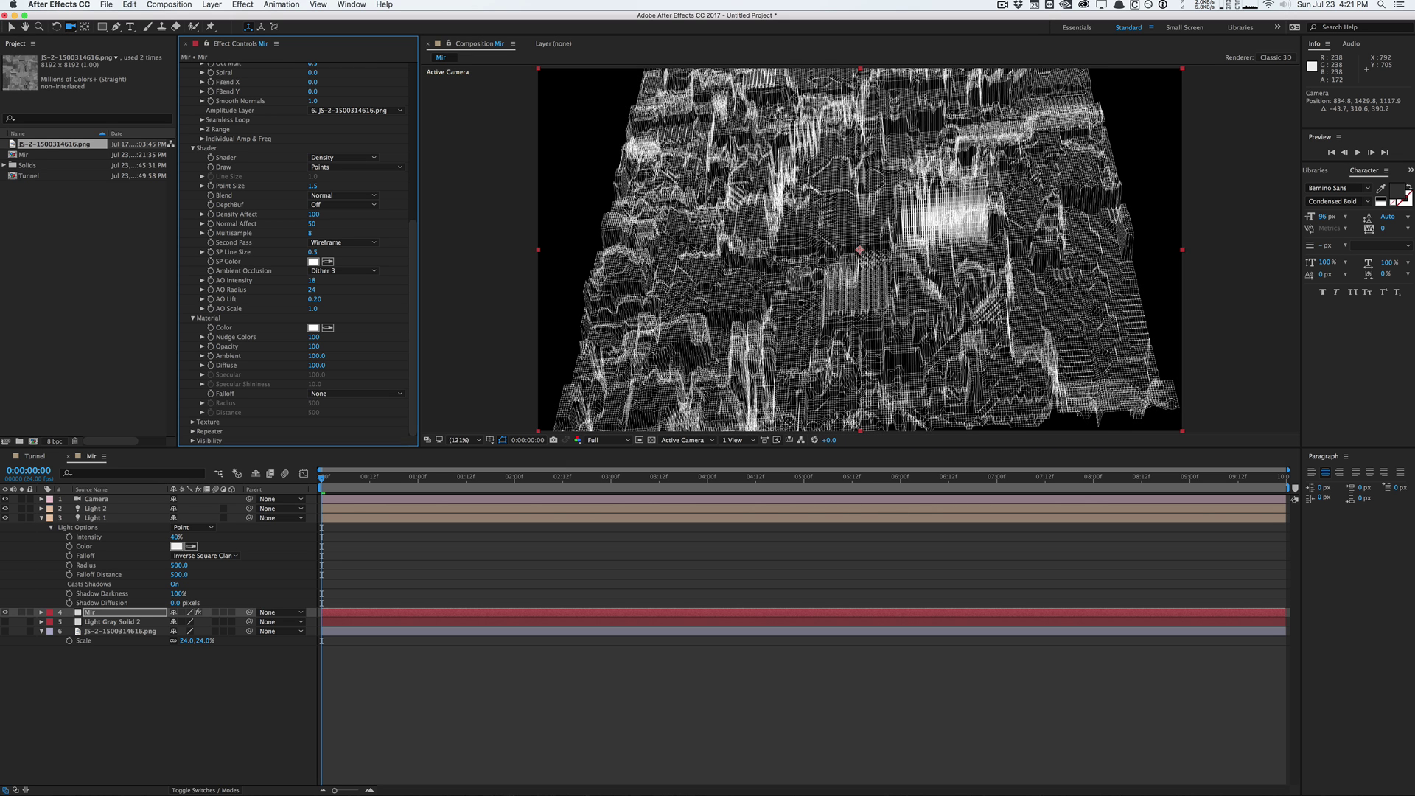
pyautogui.press('c')
pyautogui.moveTo(803, 304); pyautogui.dragTo(748, 344)
# Set Mir's Vertices X to 608 and Vertices Y to 455, then orbit the camera slightly
pyautogui.scroll(1, 417, 223)
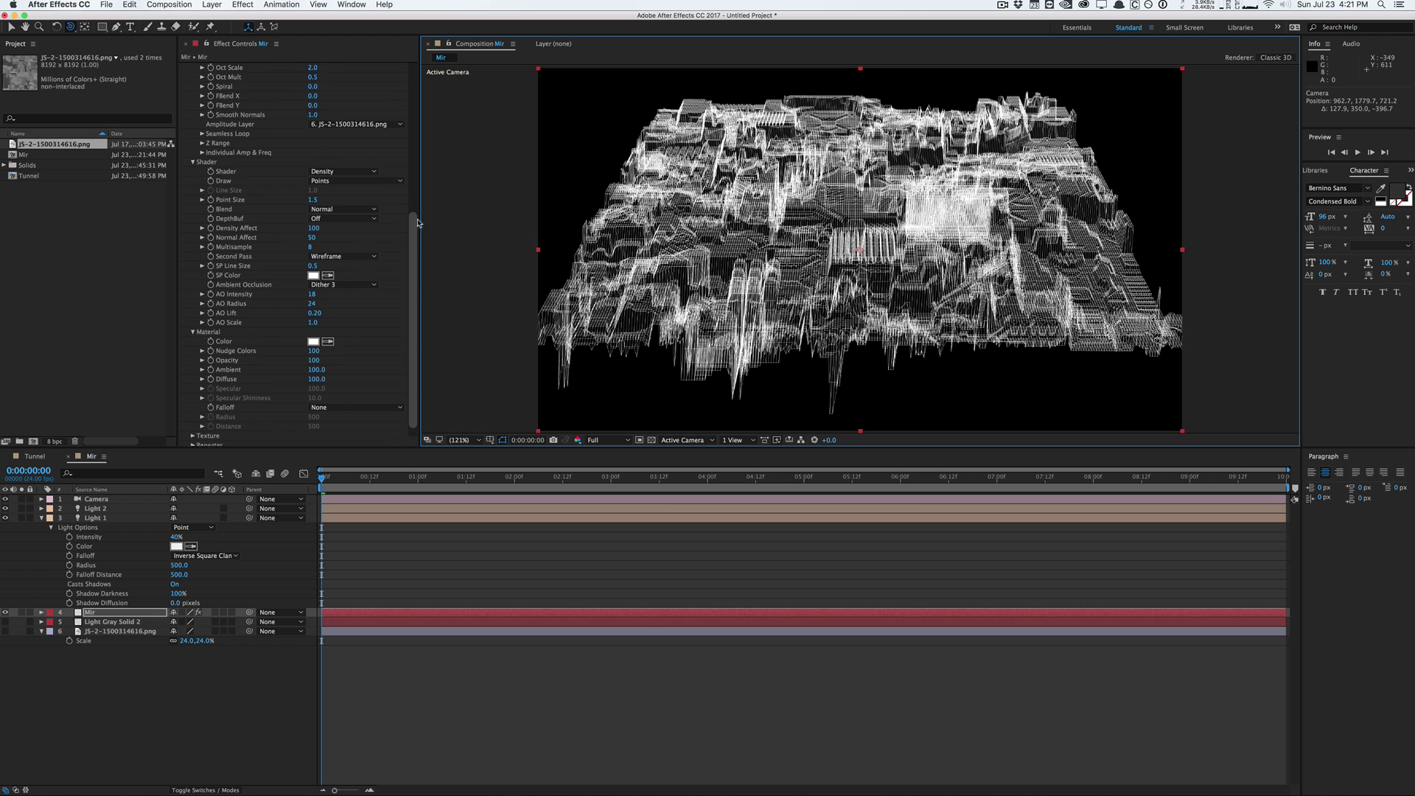
pyautogui.scroll(10, 417, 223)
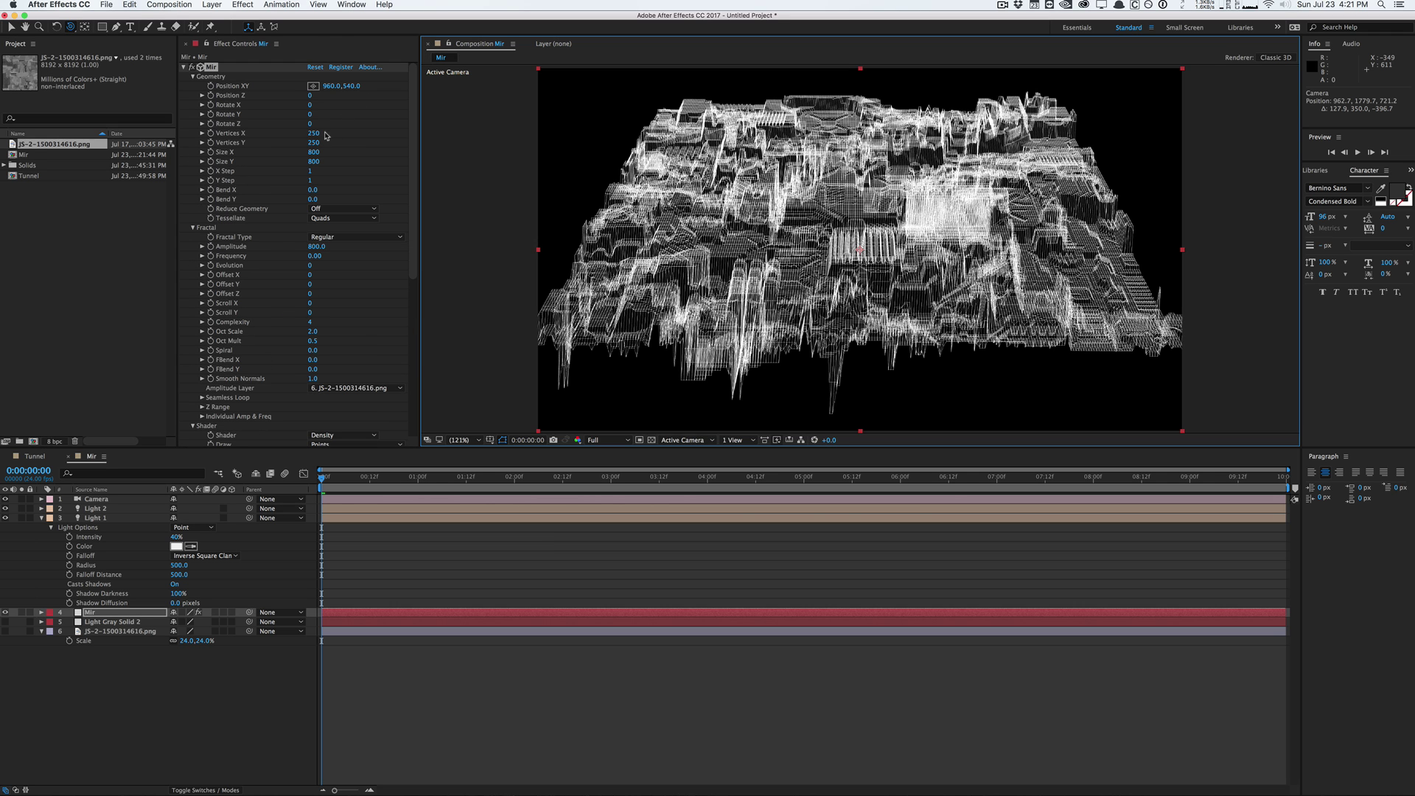
pyautogui.moveTo(325, 135); pyautogui.dragTo(297, 132)
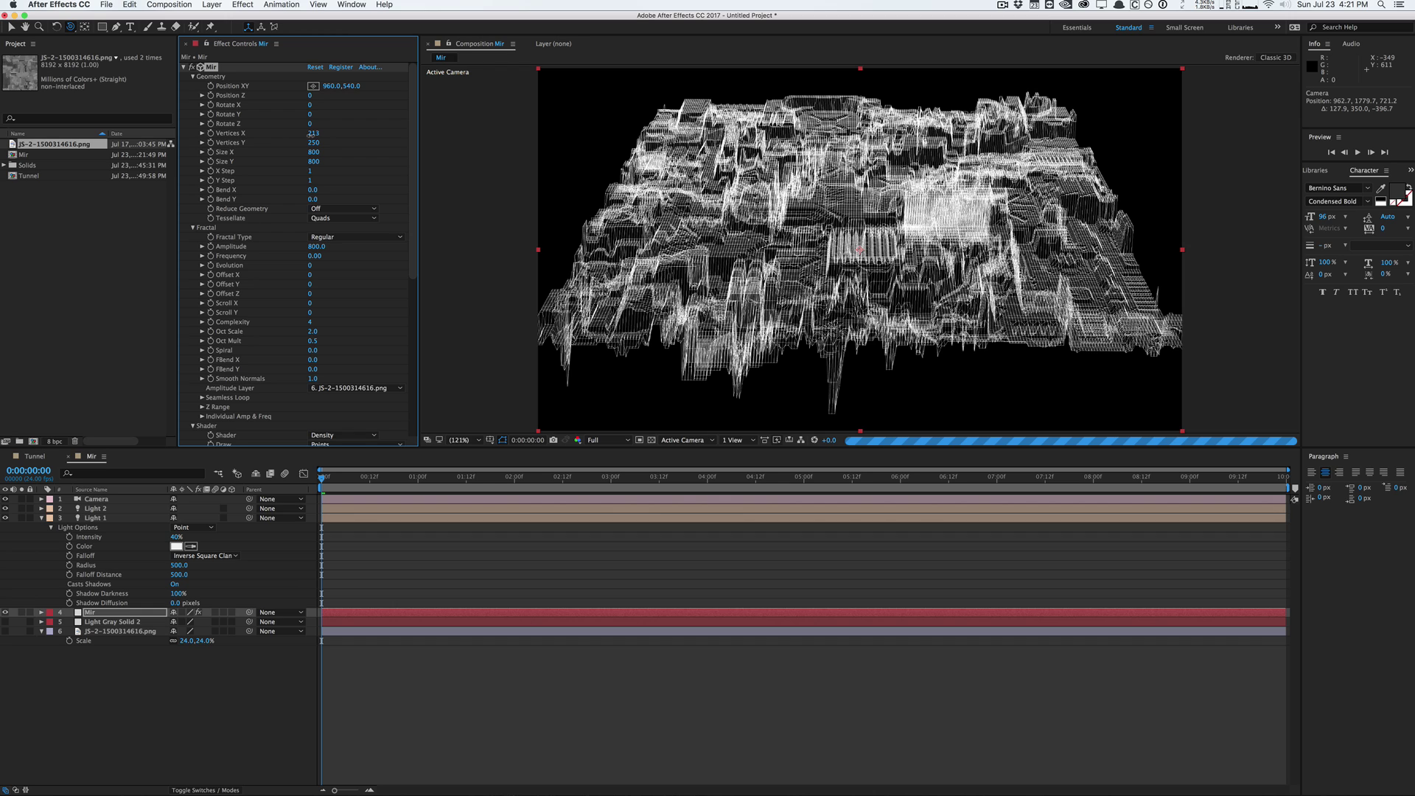
pyautogui.moveTo(314, 133); pyautogui.dragTo(342, 128)
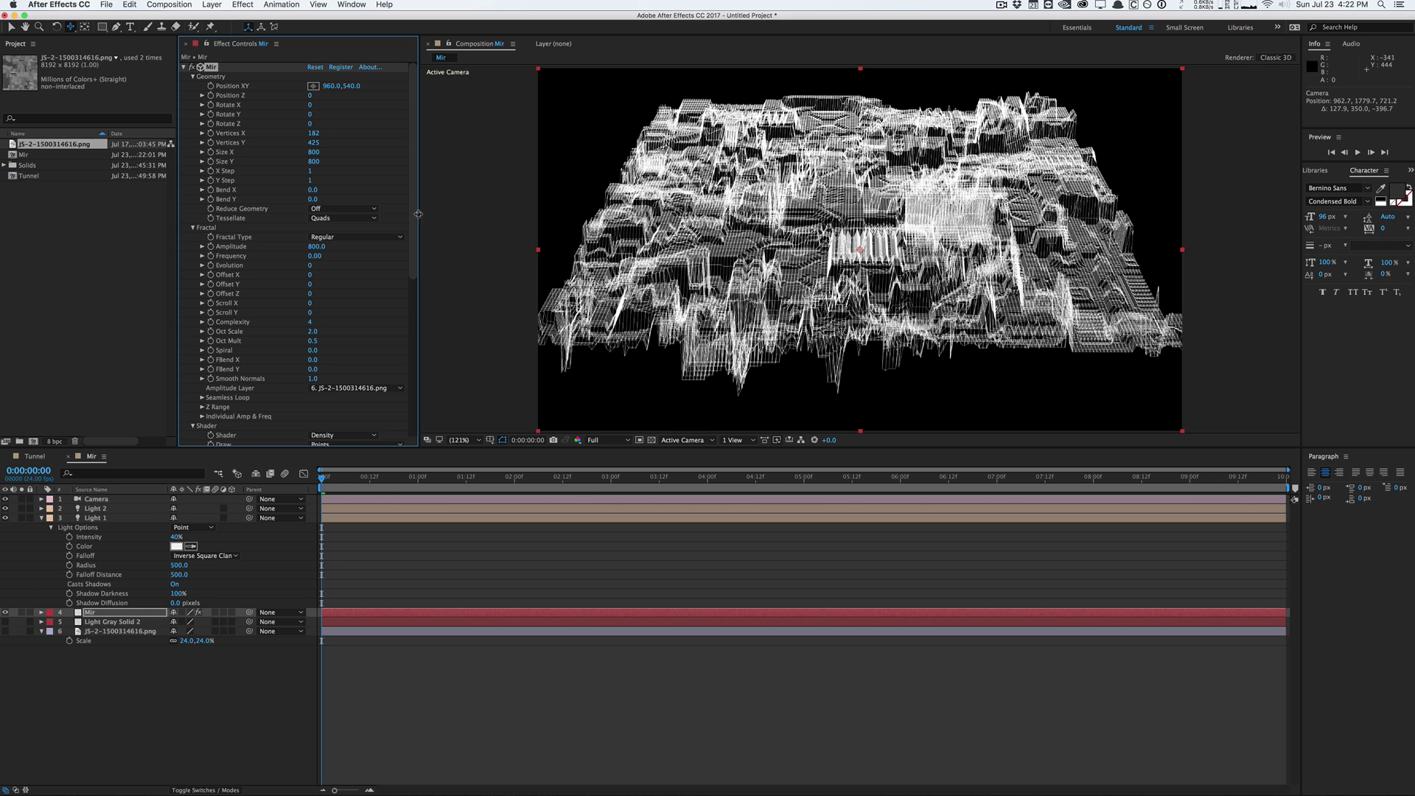
pyautogui.moveTo(312, 134); pyautogui.dragTo(543, 127)
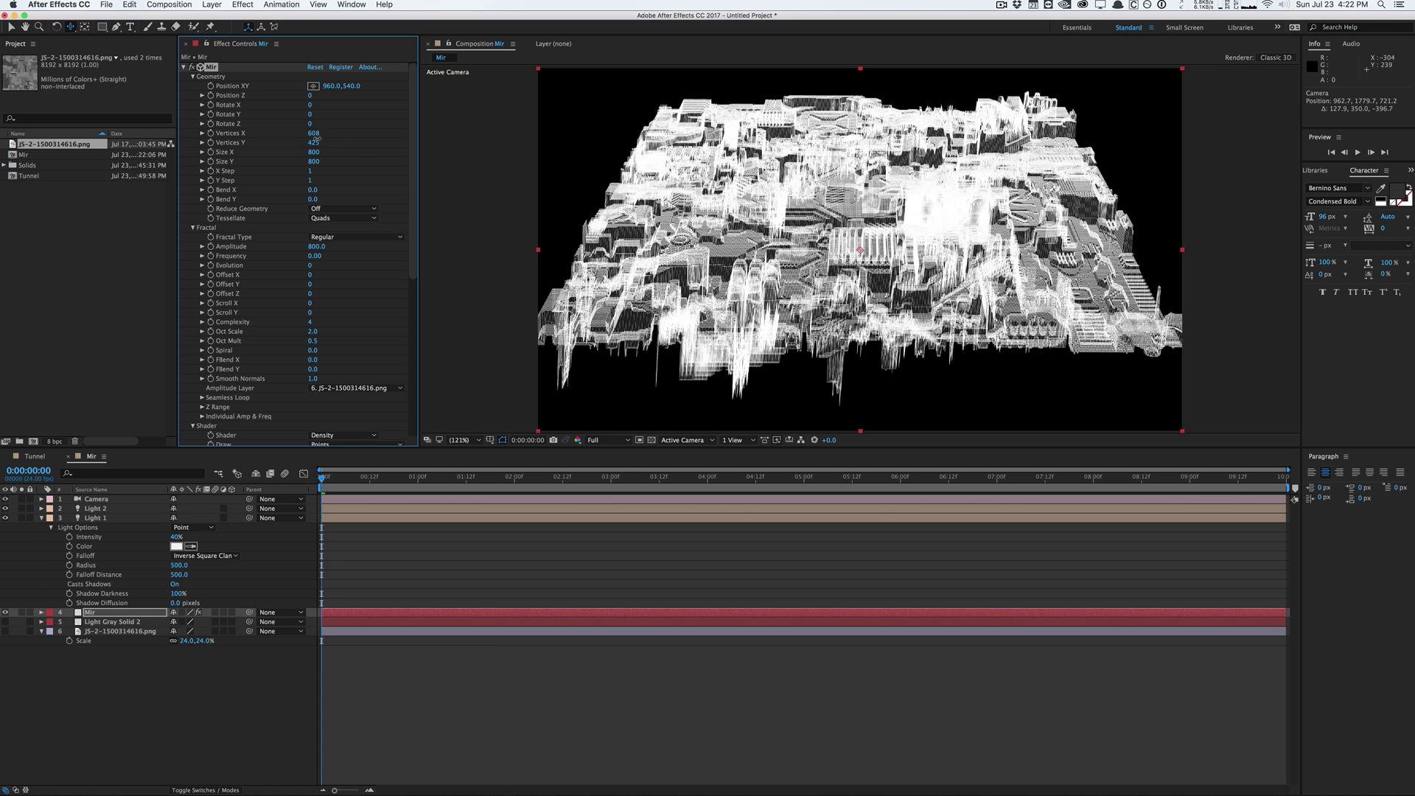
pyautogui.moveTo(330, 139); pyautogui.dragTo(324, 139)
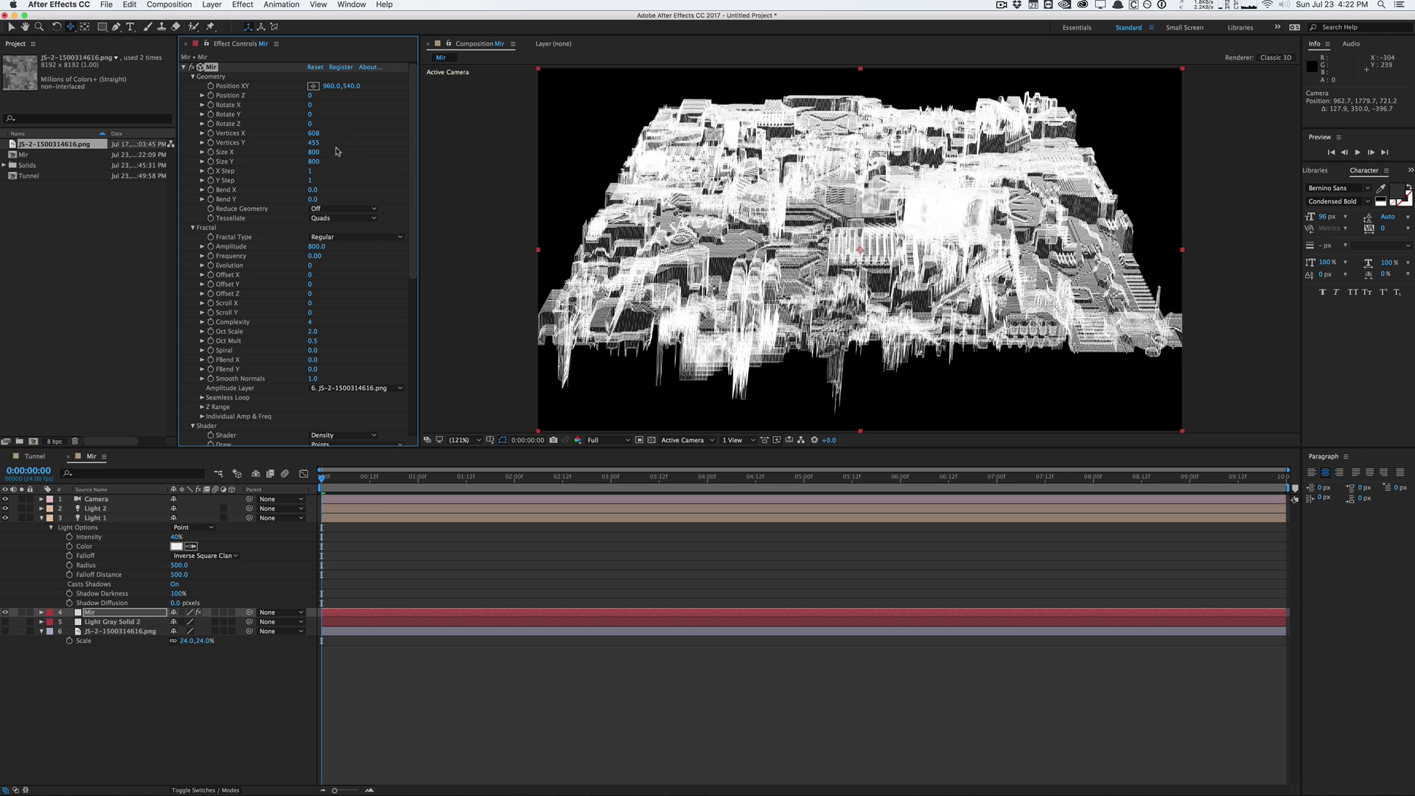
pyautogui.click(716, 222)
pyautogui.moveTo(691, 247); pyautogui.dragTo(711, 222)
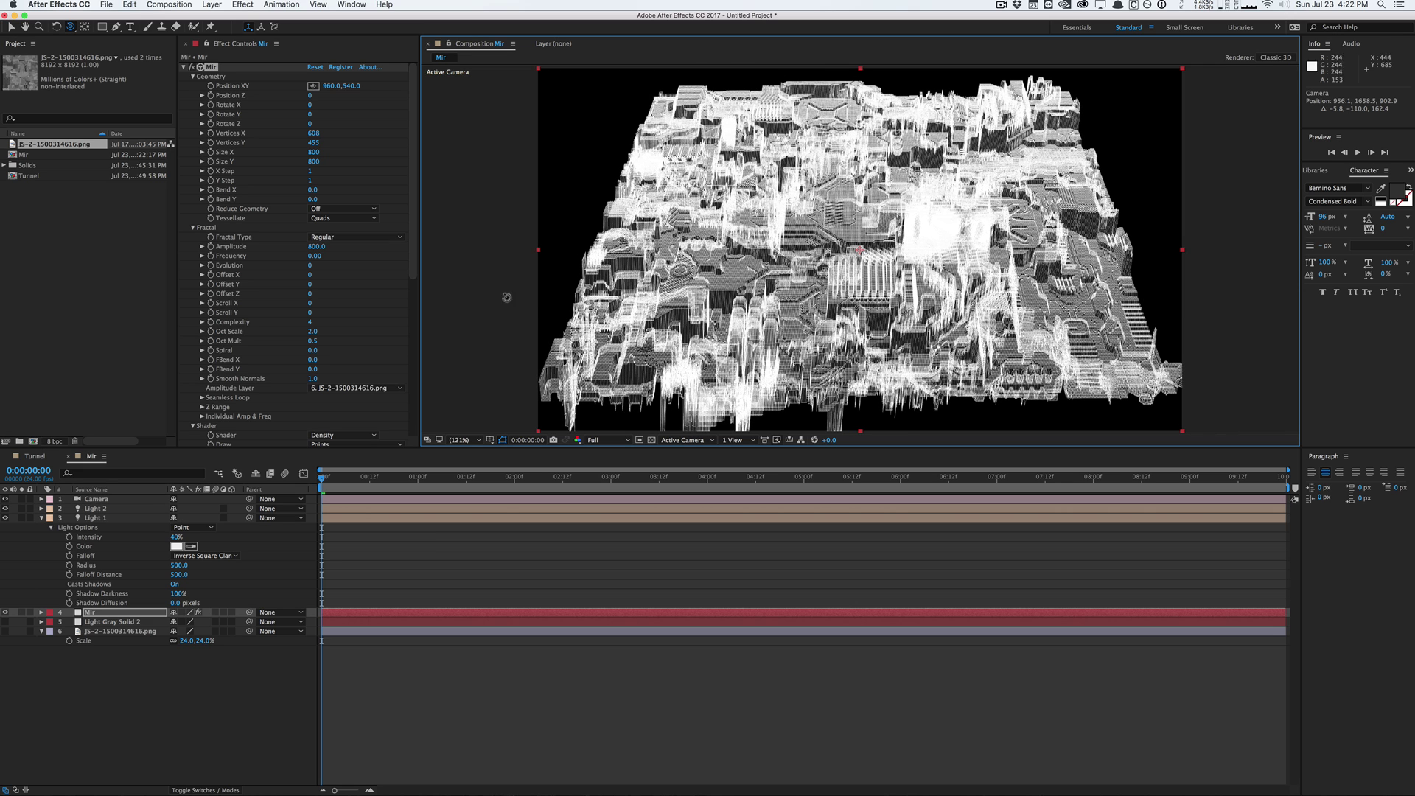